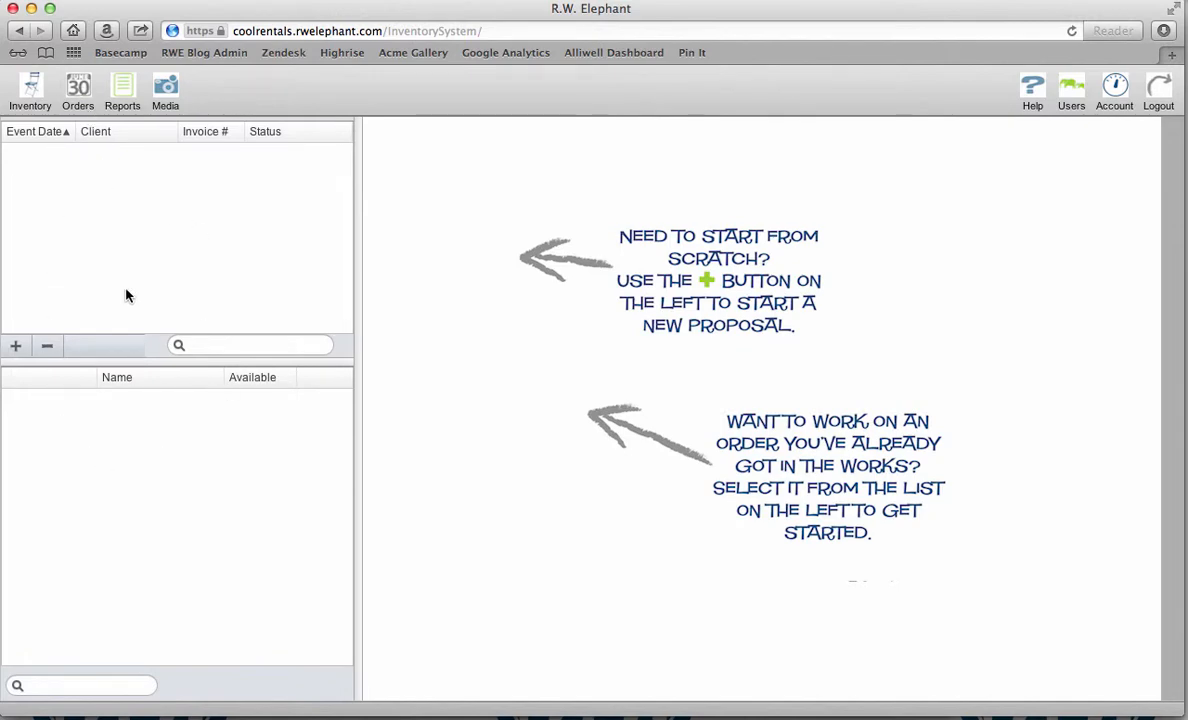
Step: Create a new proposal order, which appears as invoice 0001 dated 11.17.2012
click(17, 346)
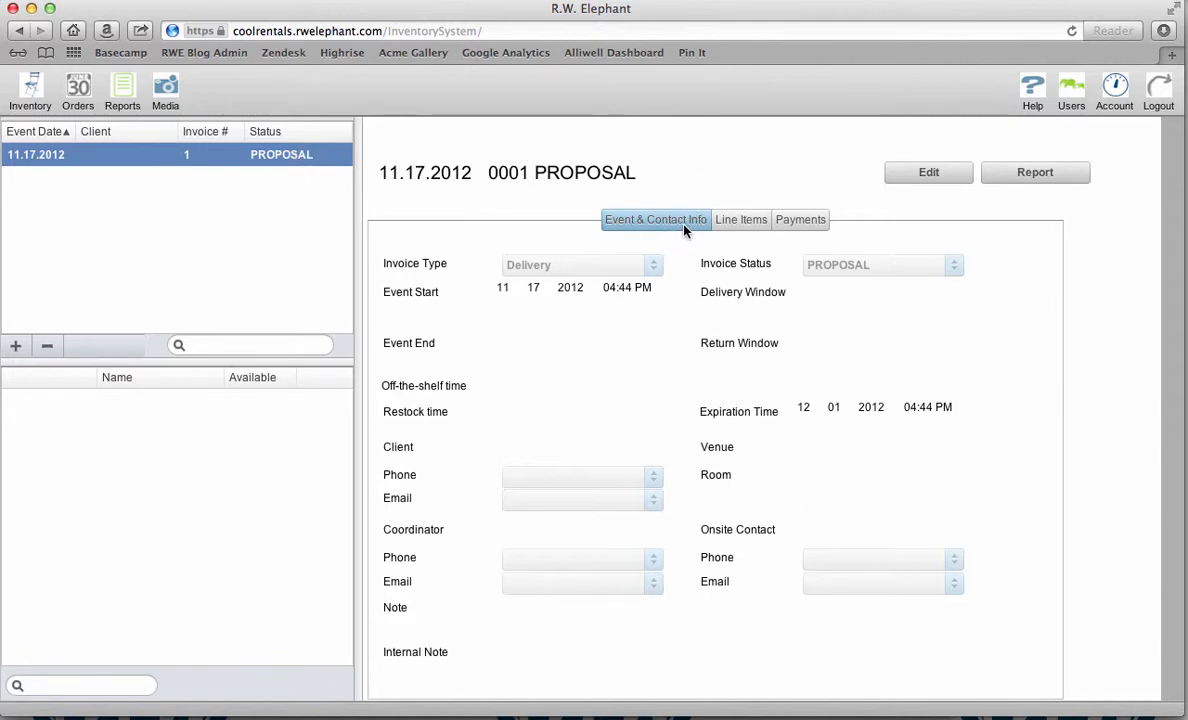
Step: Edit the proposal, keeping invoice type Delivery and status PROPOSAL
click(917, 174)
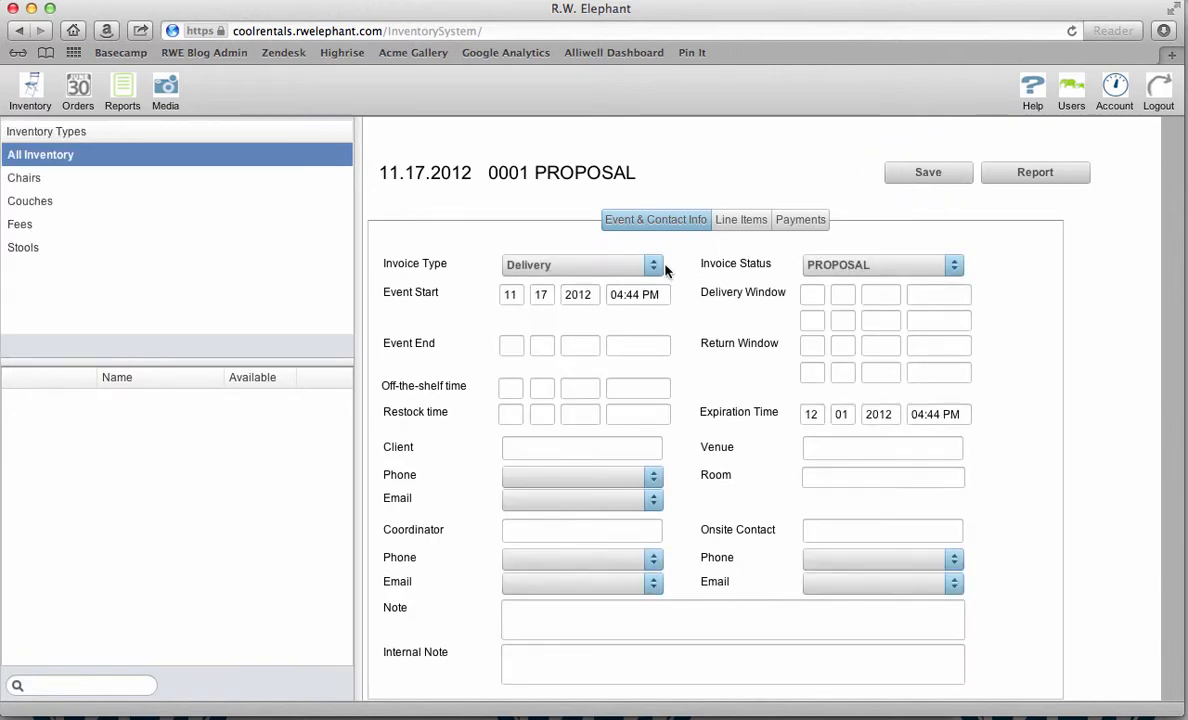
click(651, 266)
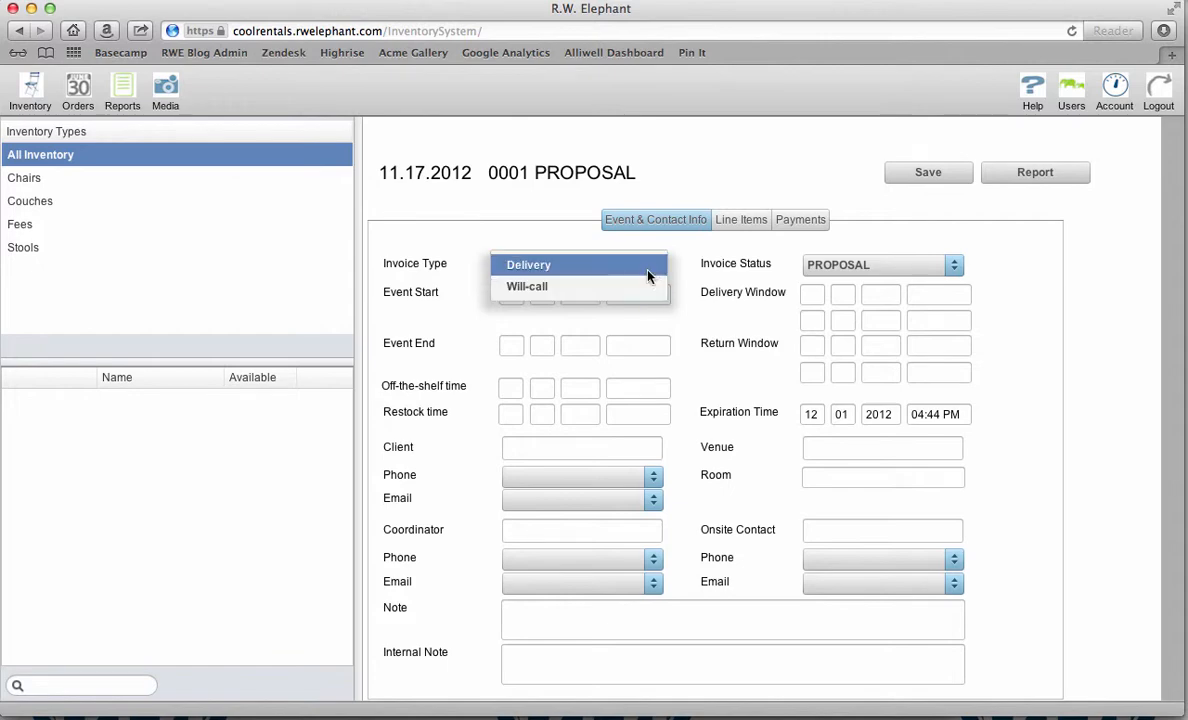
click(645, 265)
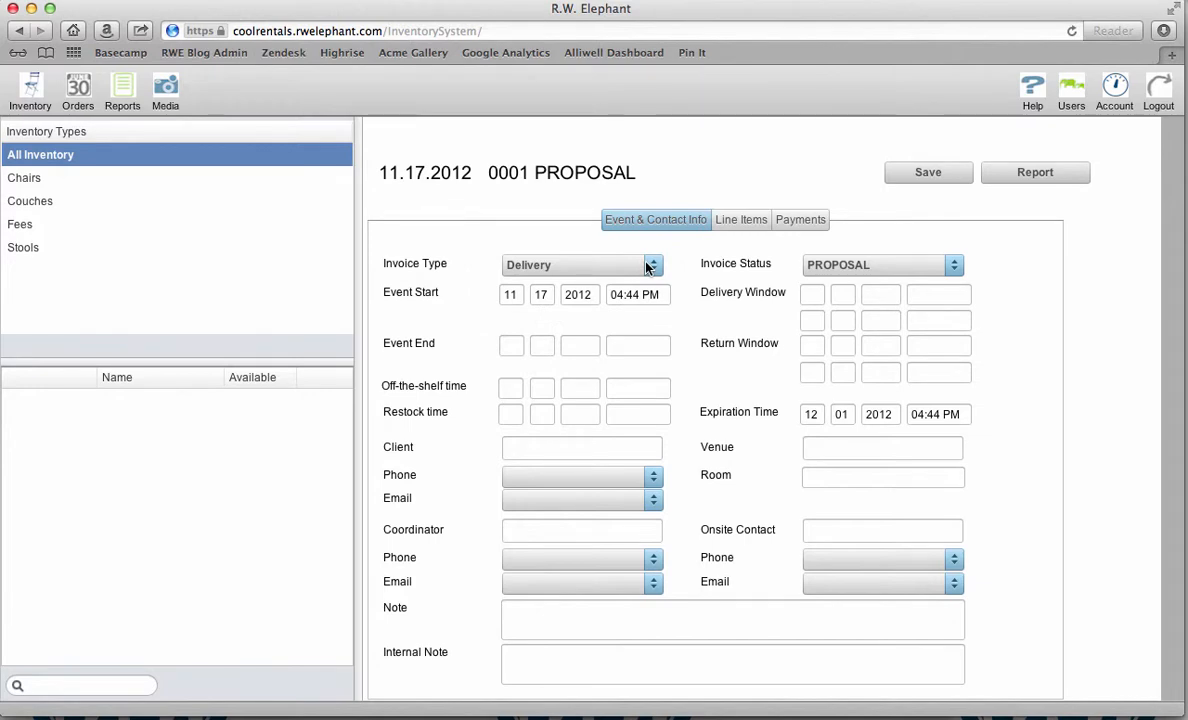
click(871, 266)
click(871, 266)
Step: Set the event start to 01/01/2013 at 10 am
click(510, 295)
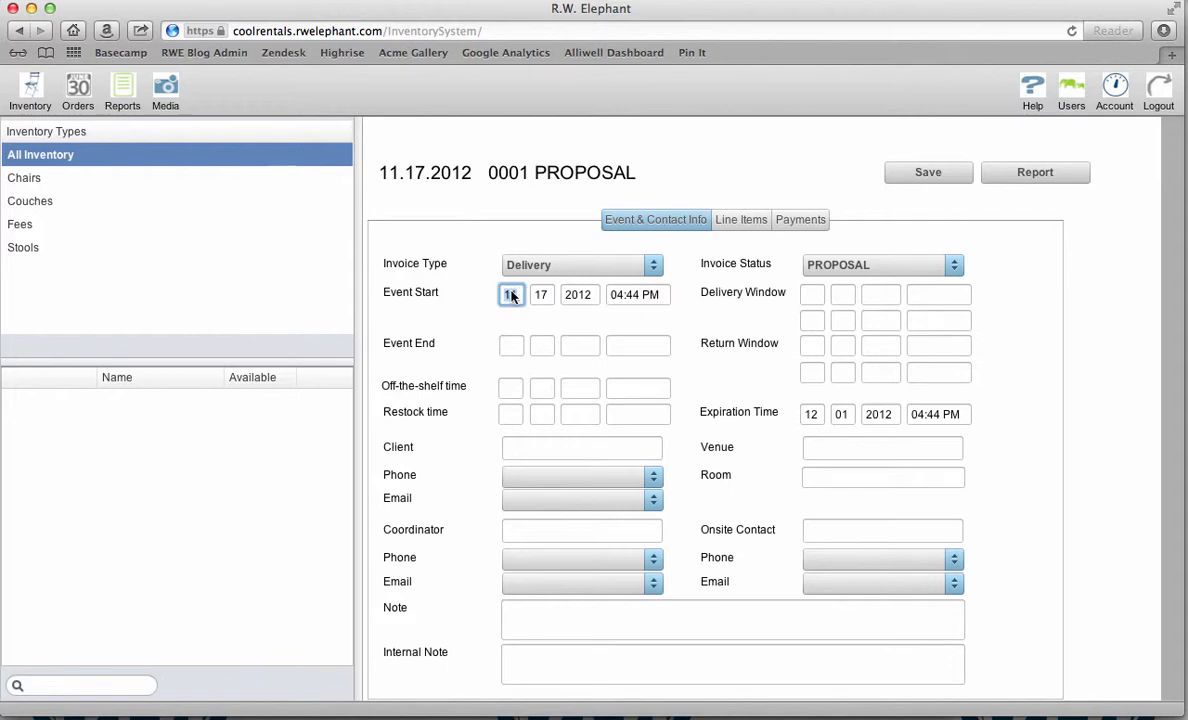
text(01)
key(Tab)
text(0)
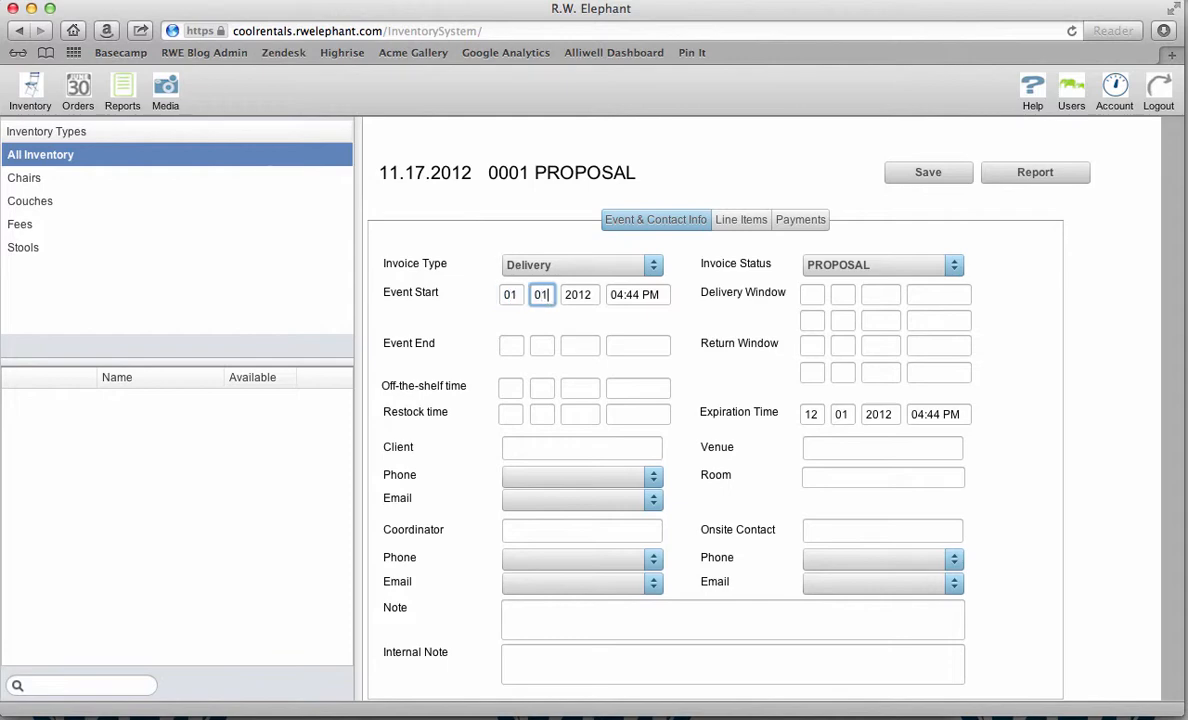
text(1)
key(Tab)
text(2013)
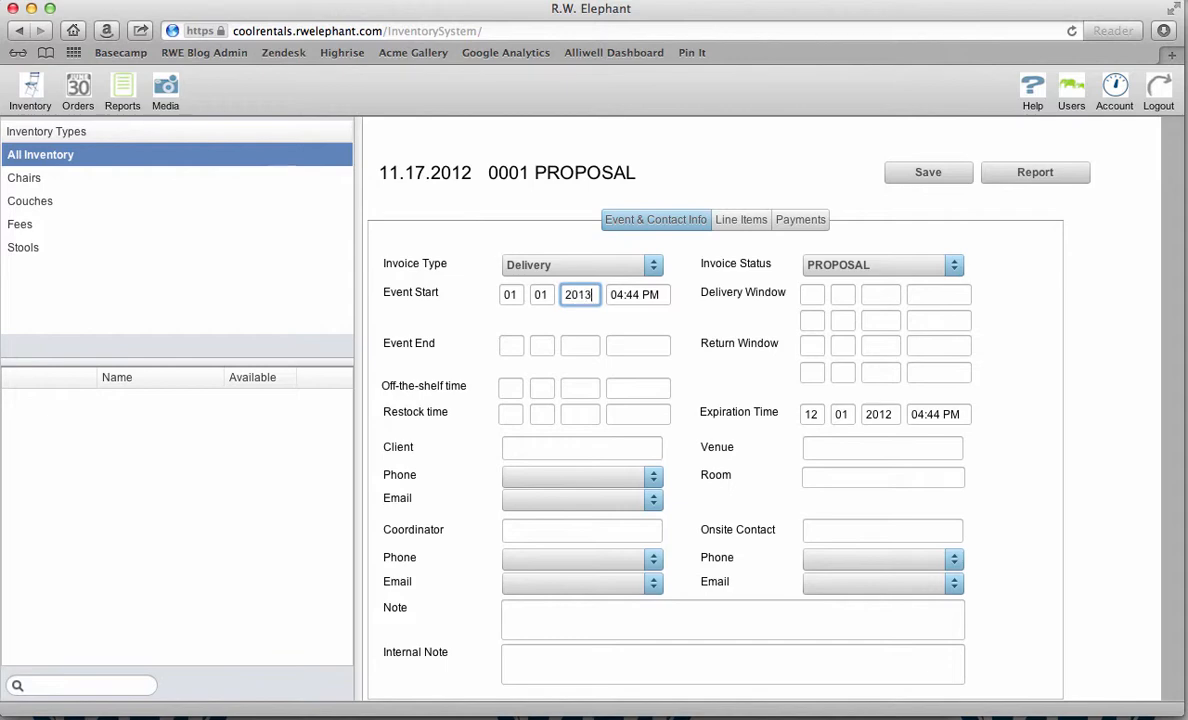
key(Tab)
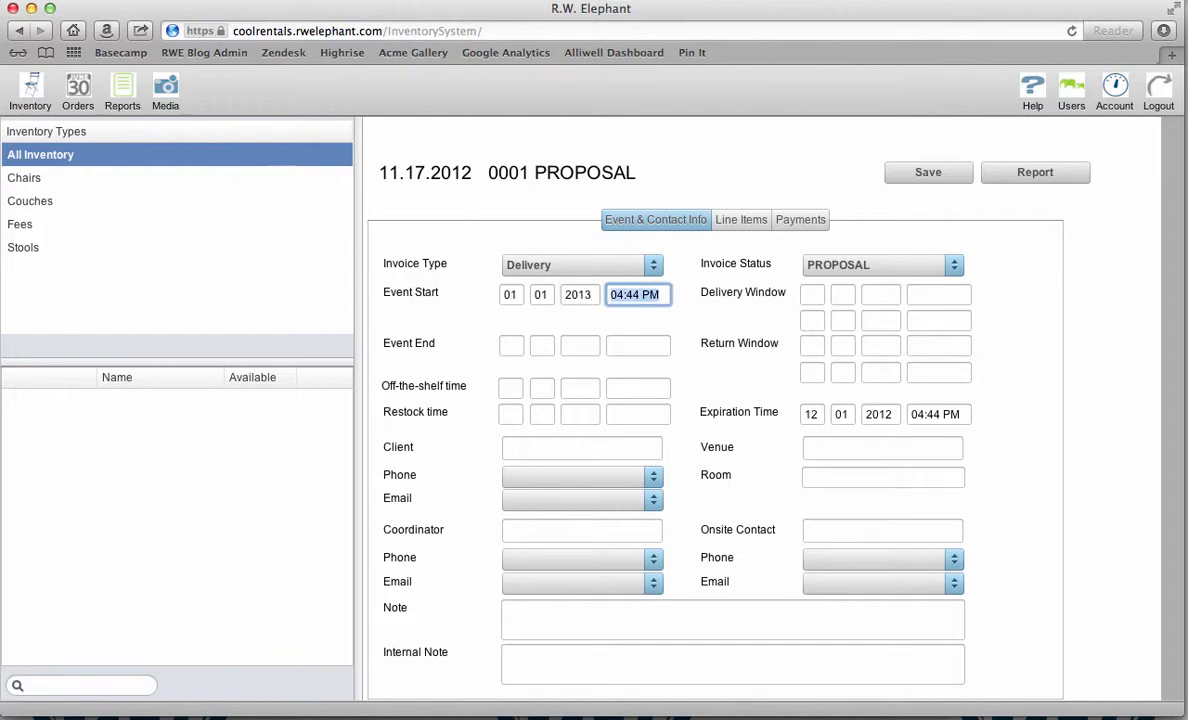
text(10 am)
key(Tab)
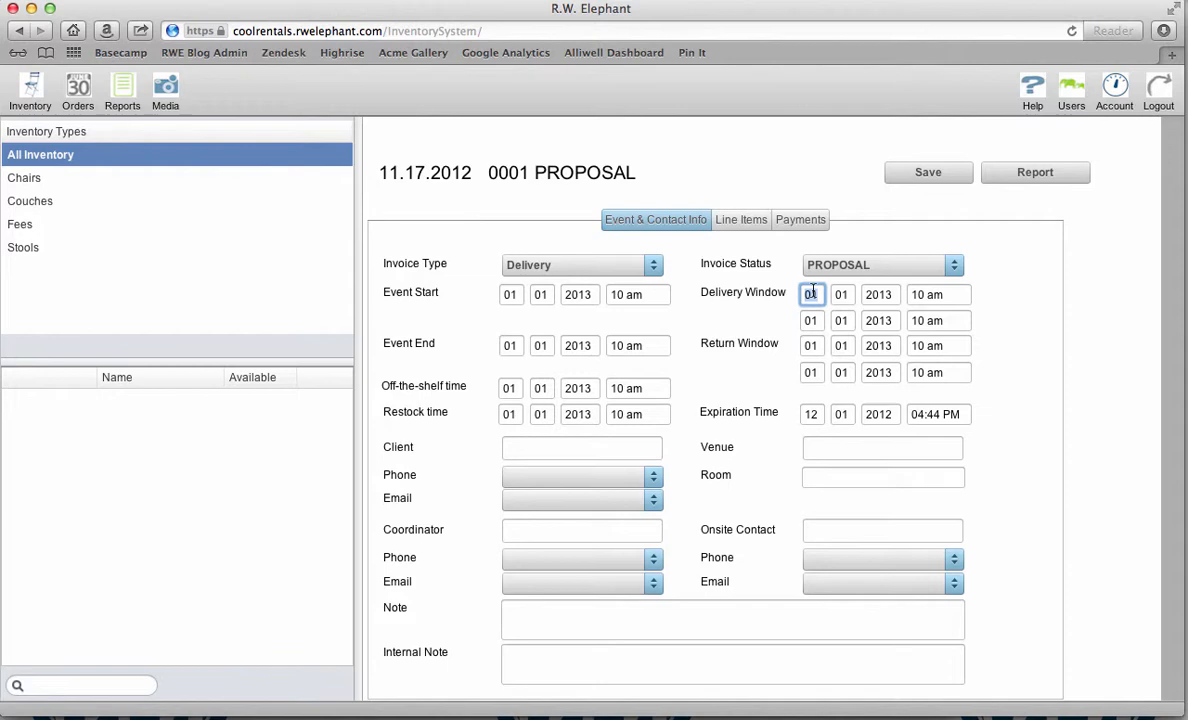
Step: Set the delivery window to 8 am – 9 am
click(933, 294)
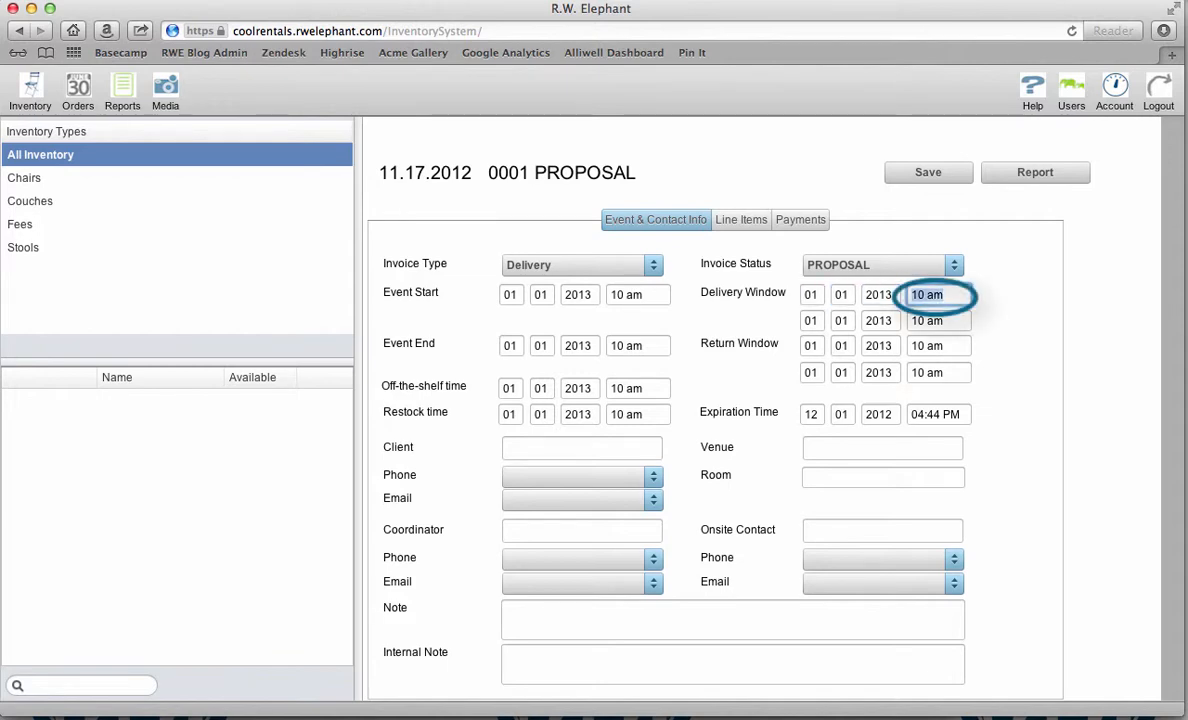
text(8 am)
click(933, 320)
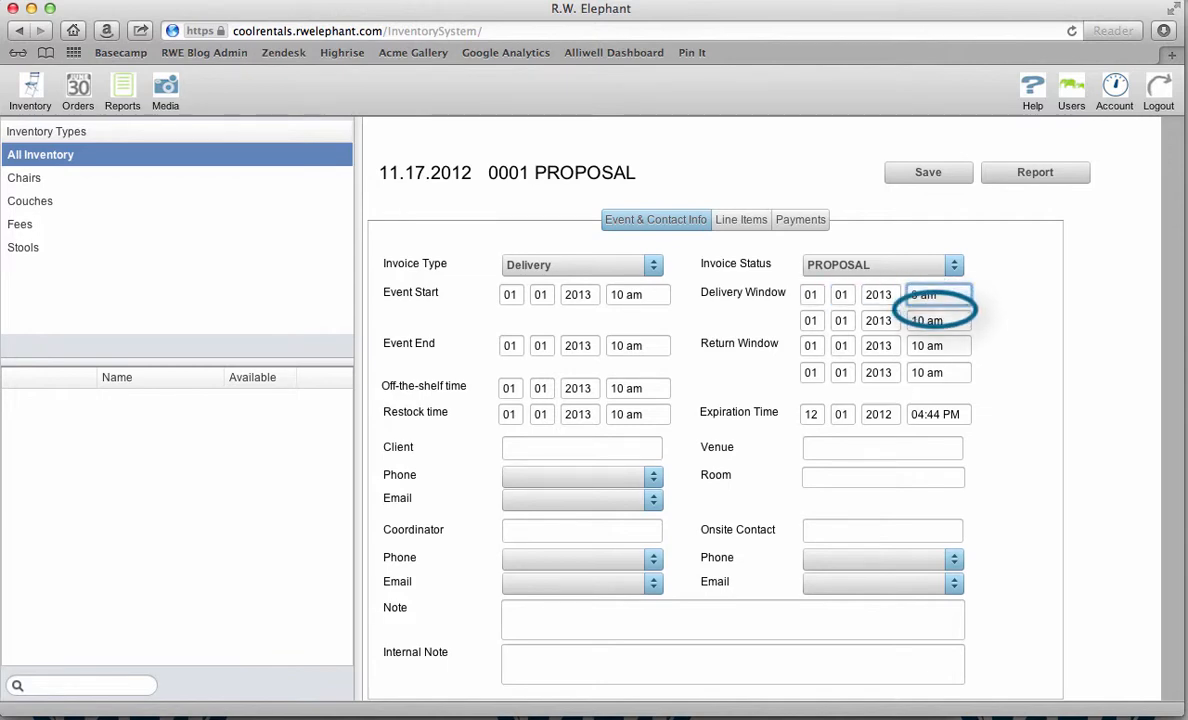
key(Tab)
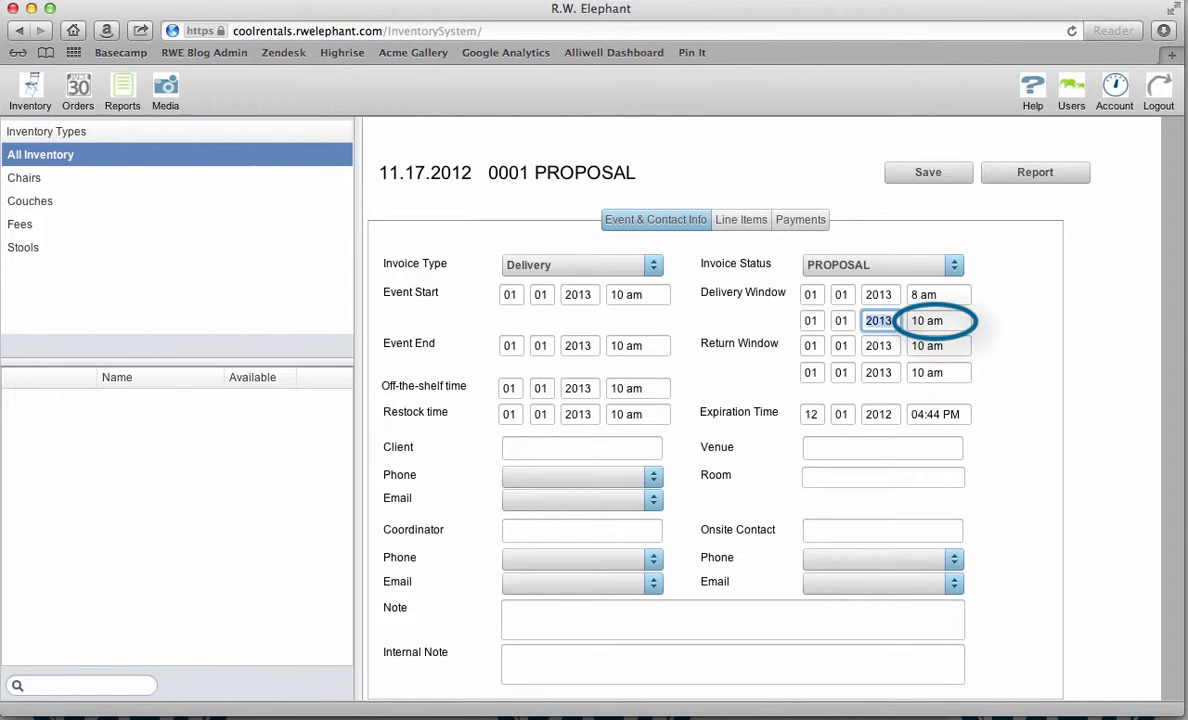
key(Tab)
text(9 am)
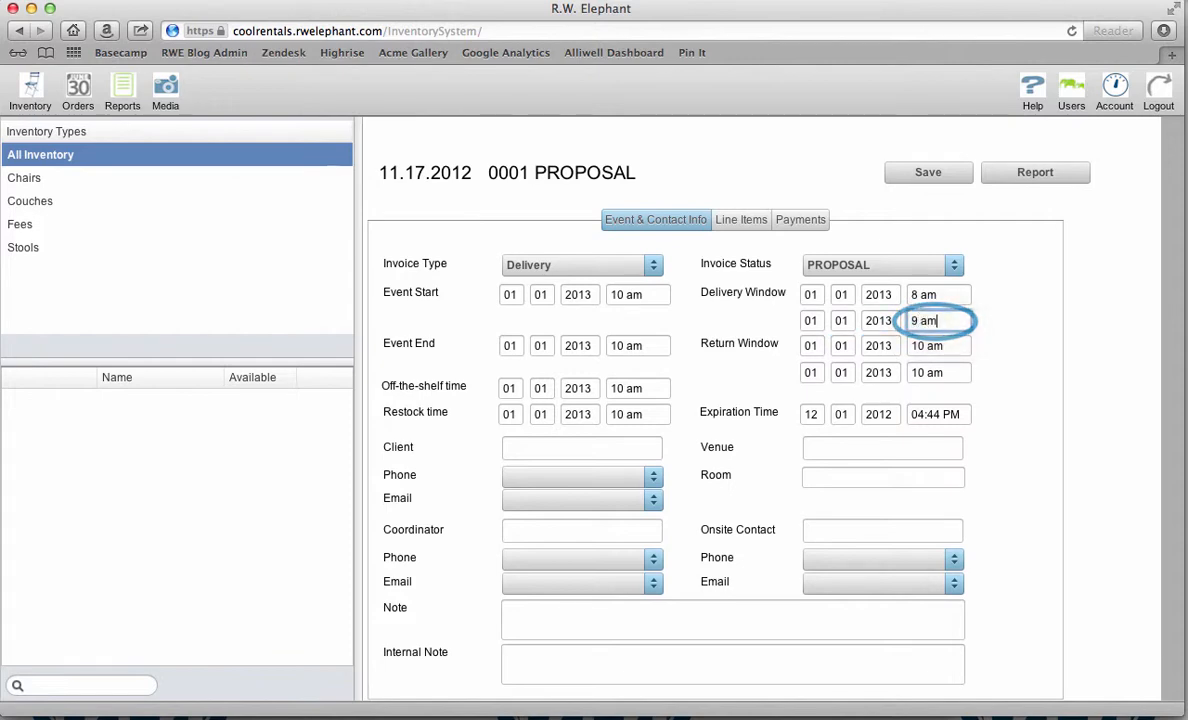
key(Tab)
Step: Set the event end to 5 pm and the return window to 5–7 pm
click(631, 346)
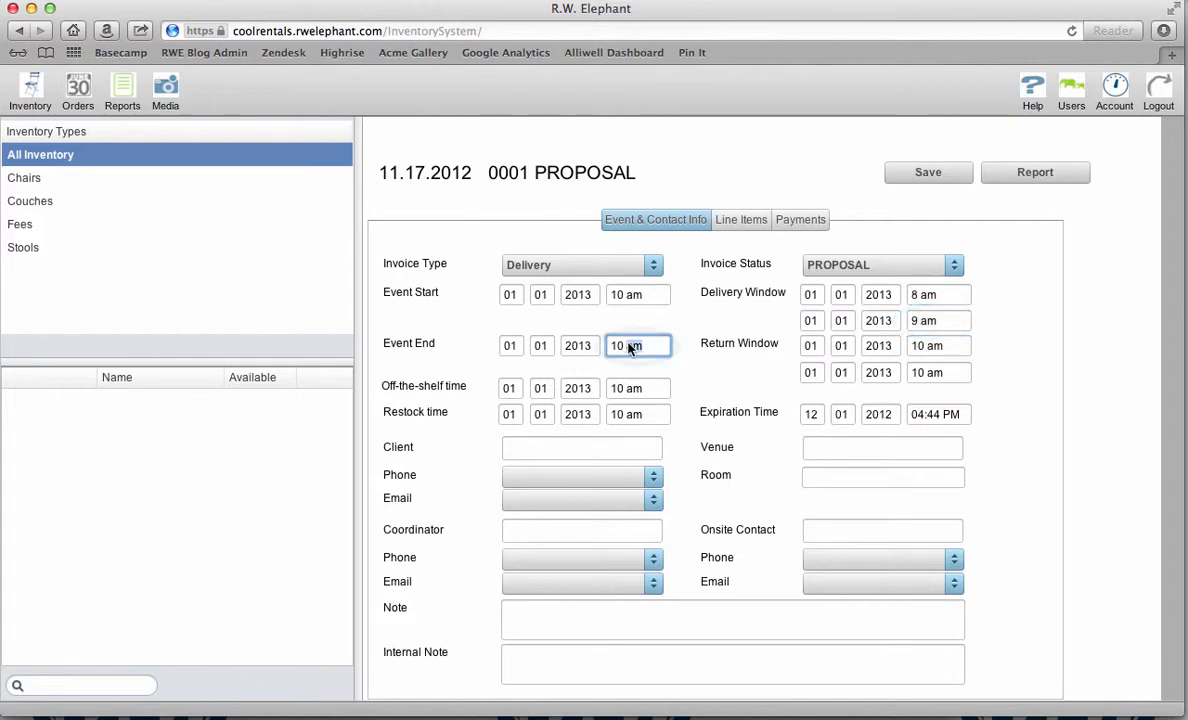
text(5 pm)
key(Tab)
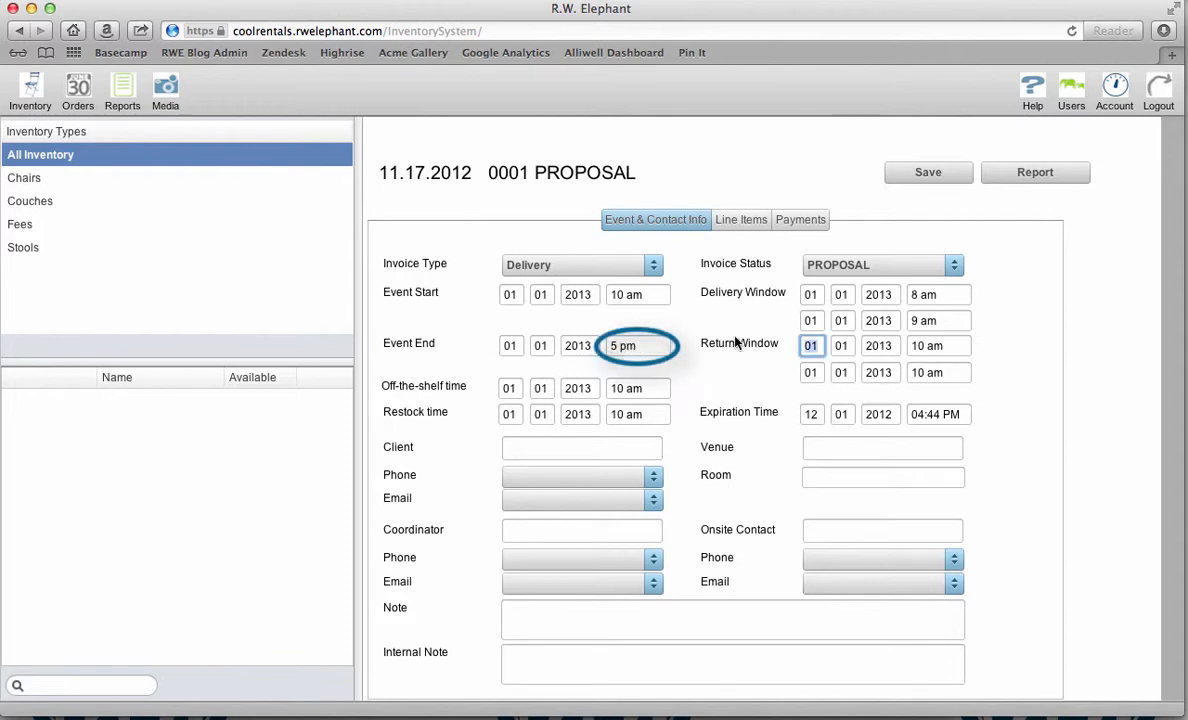
key(Tab)
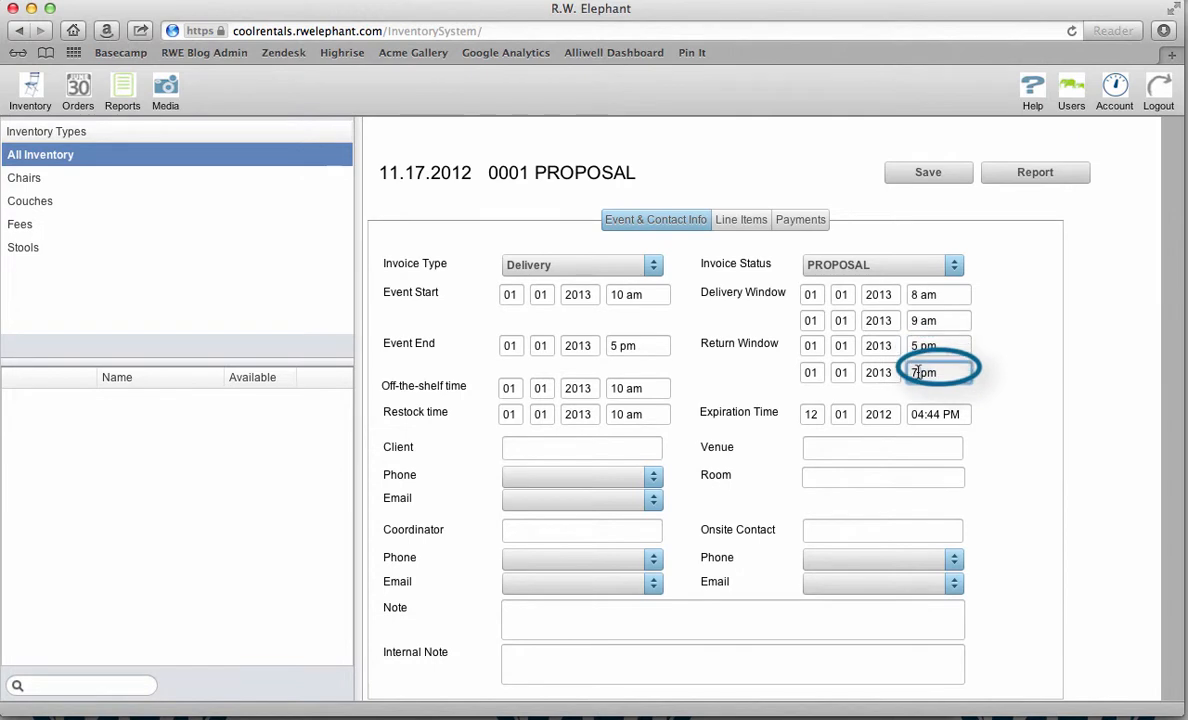
key(Tab)
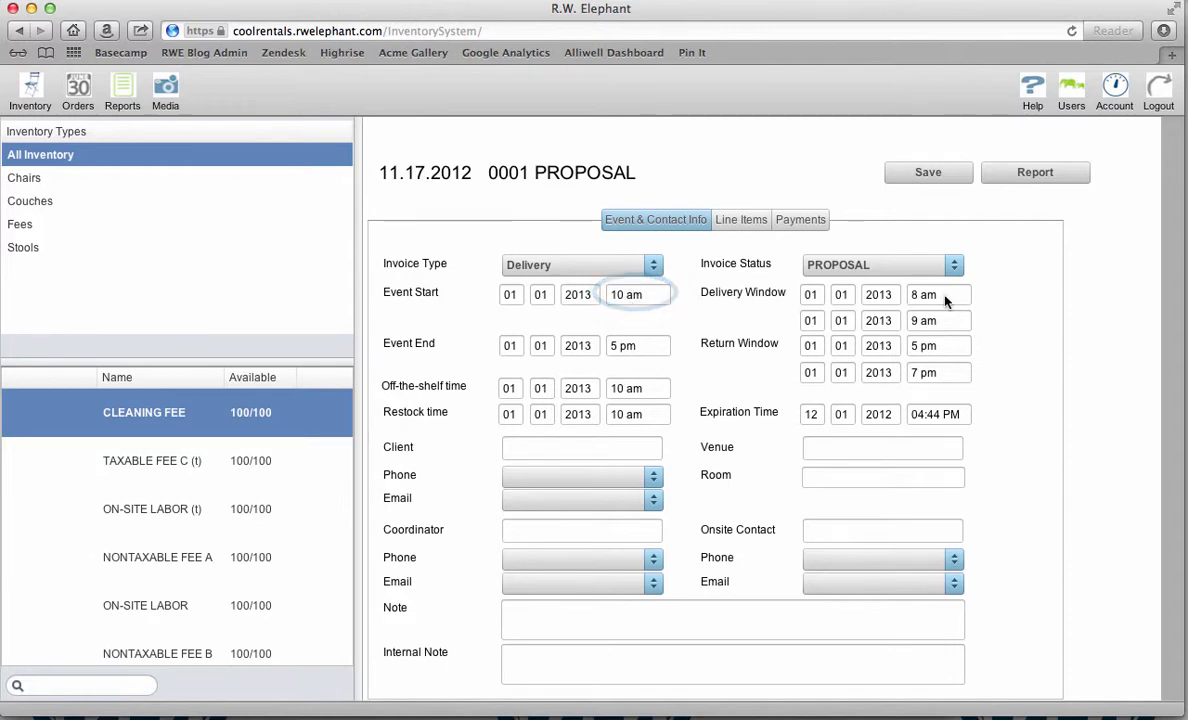
Step: Enter 6am as the off-the-shelf time and 10 pm as the restock time
click(652, 392)
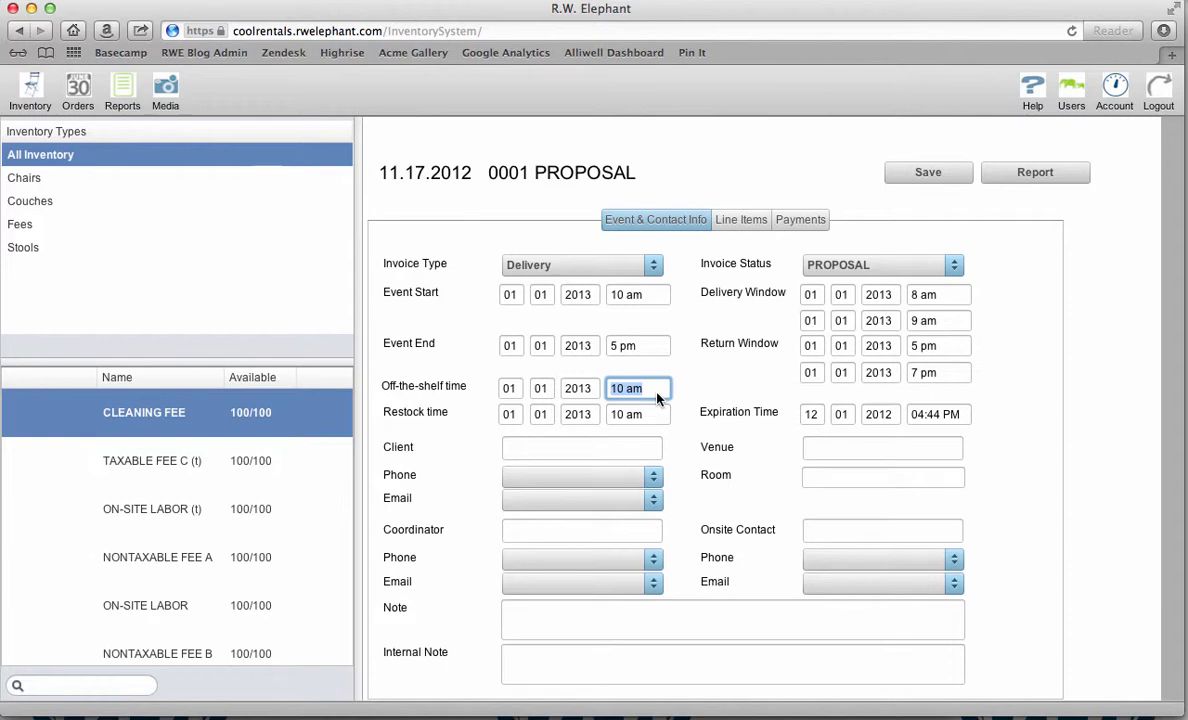
text(6am)
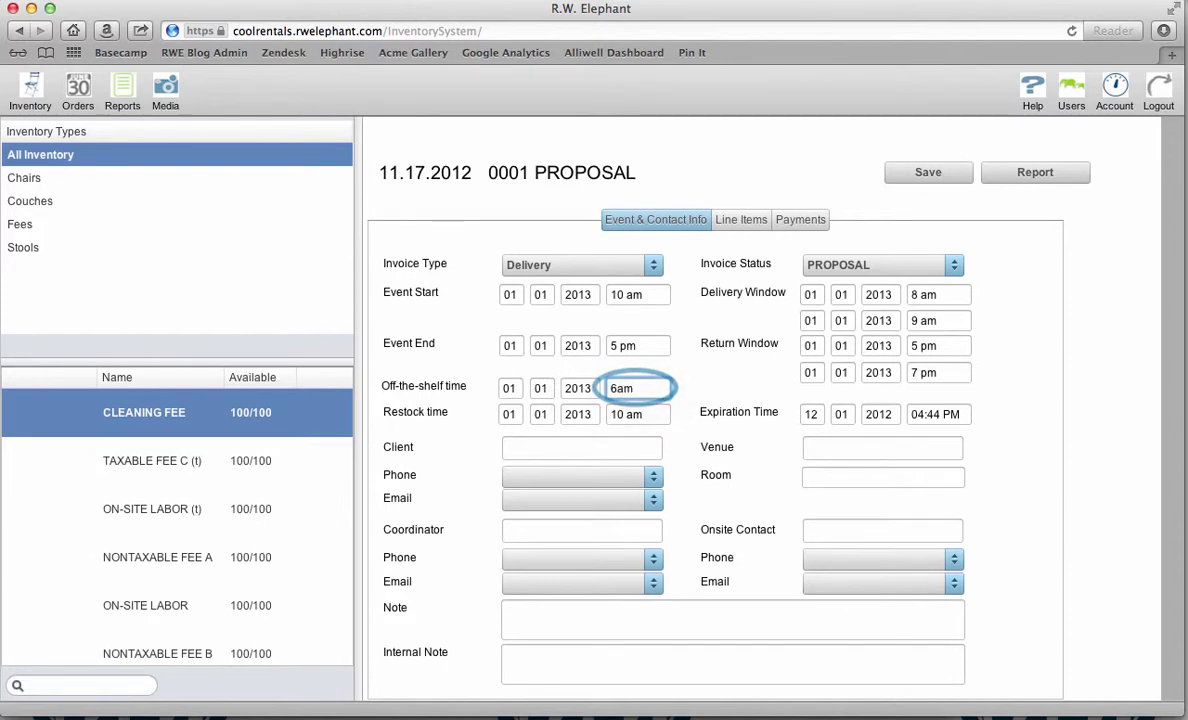
key(Tab)
key(Tab)
key(Tab)
key(Tab)
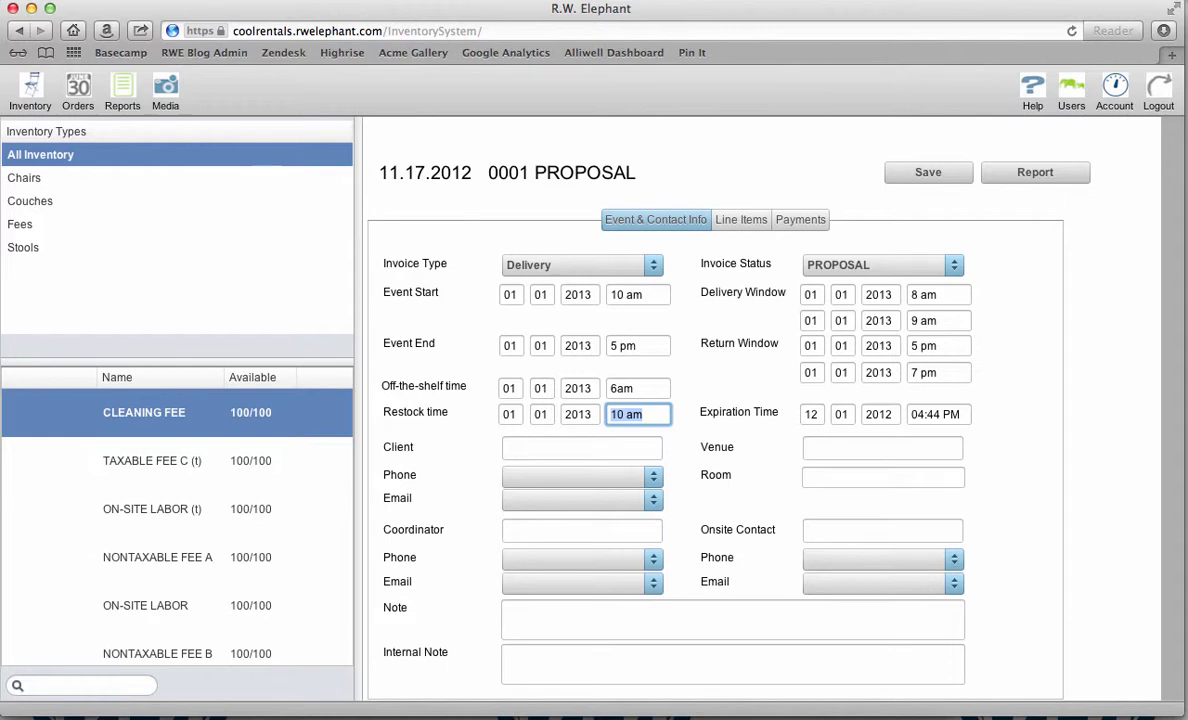
text(10 pm)
key(Tab)
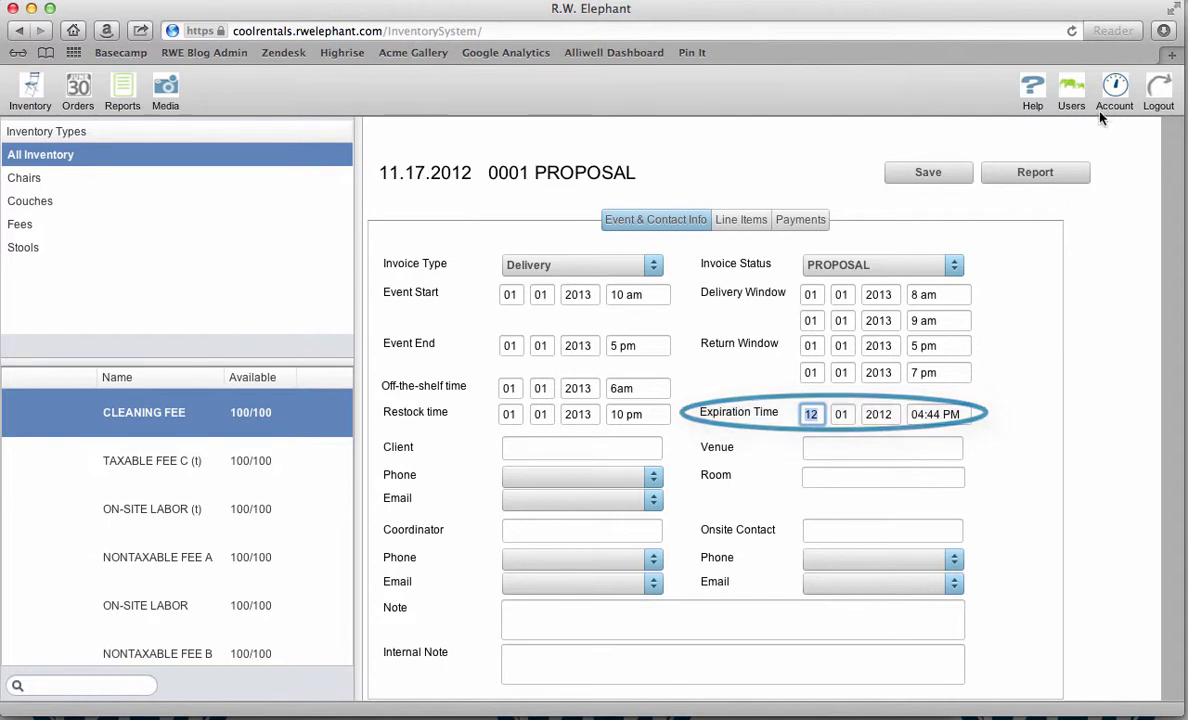
click(1115, 90)
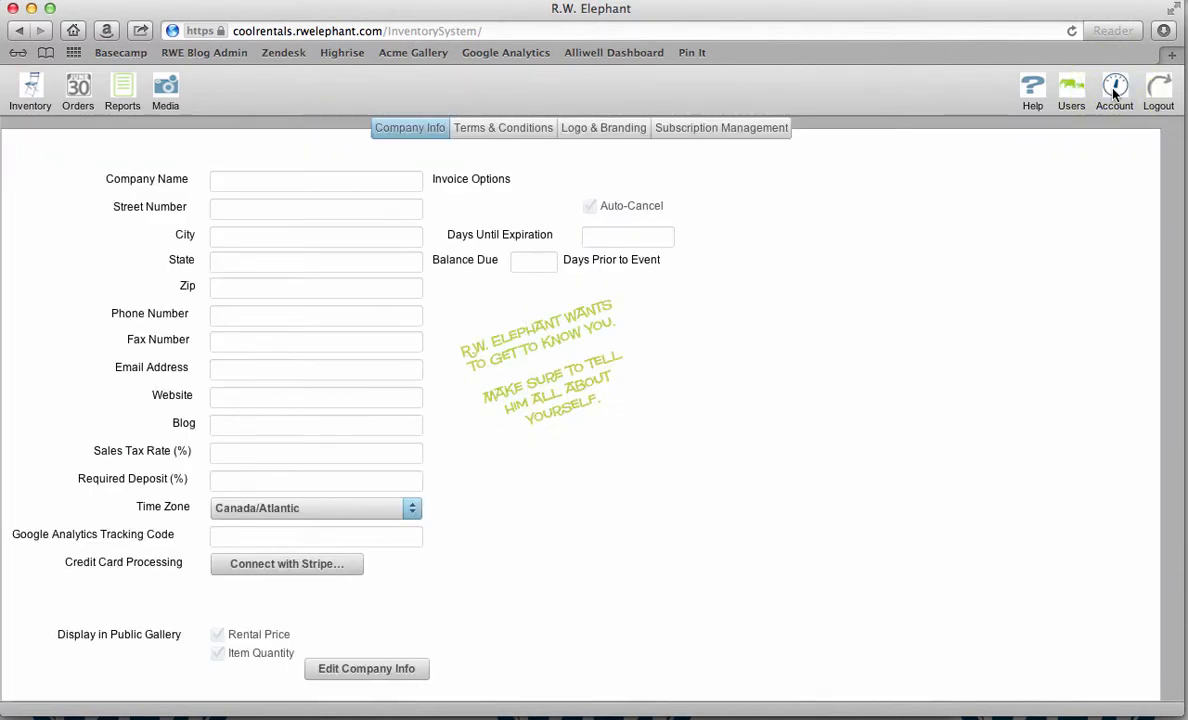
click(345, 669)
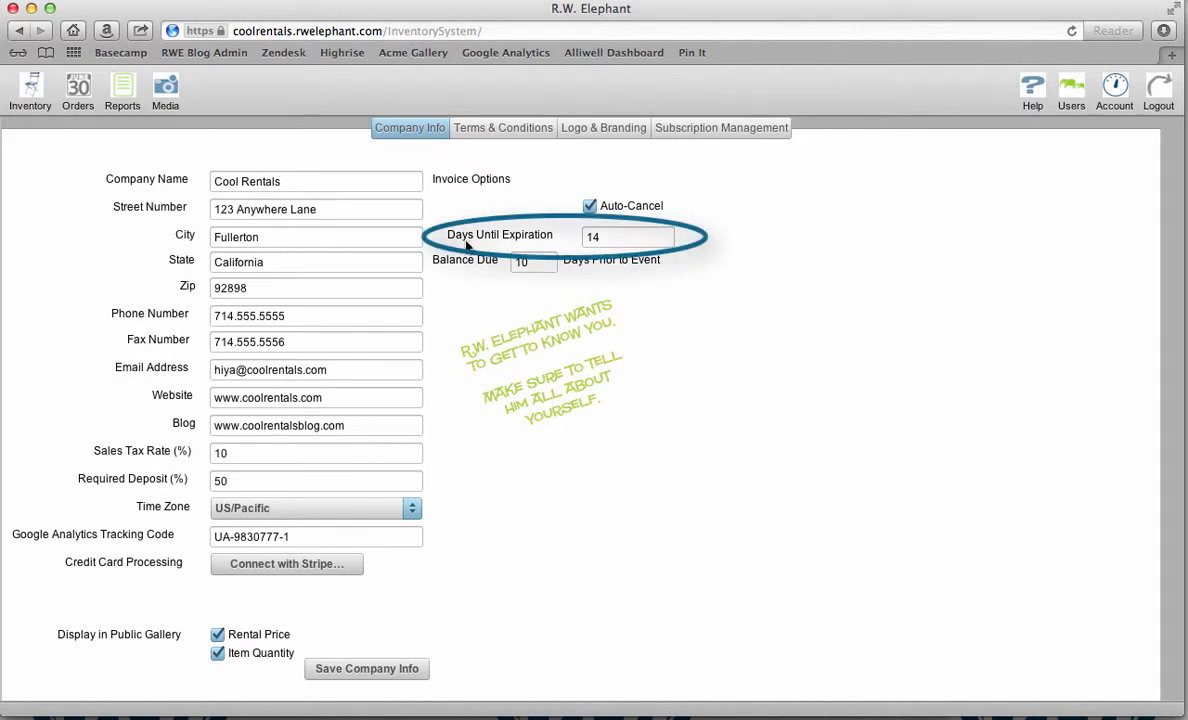
click(619, 238)
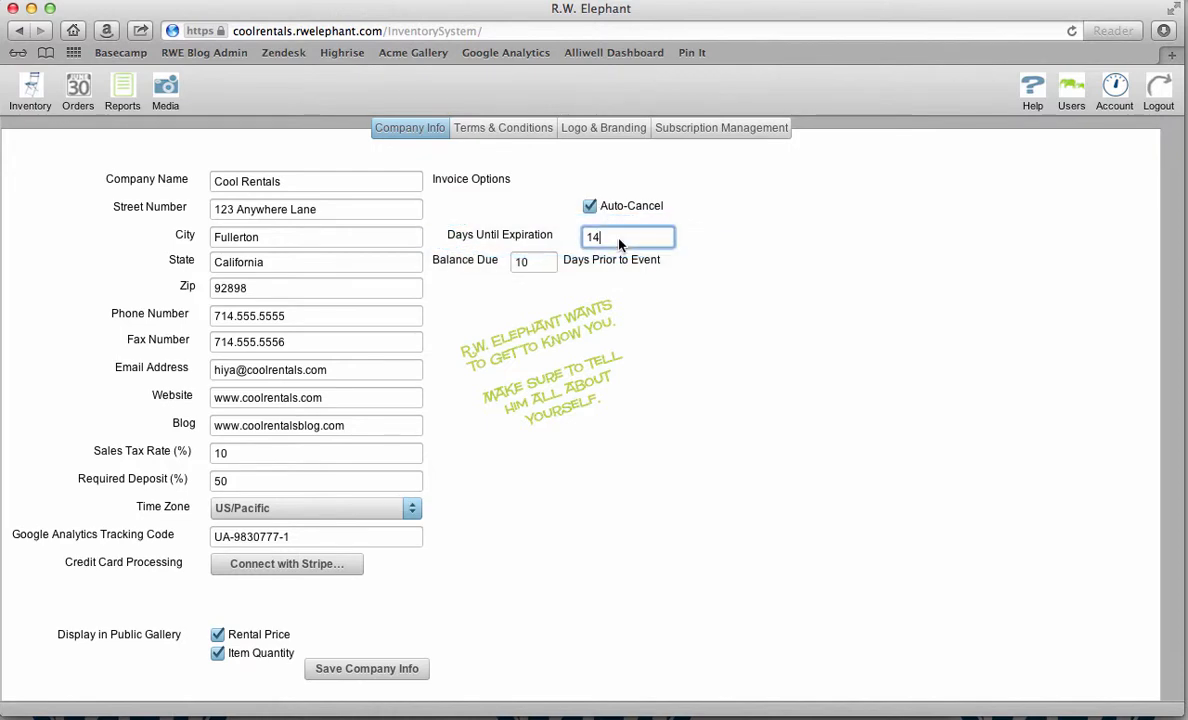
double_click(619, 243)
text(71)
text(4)
click(369, 605)
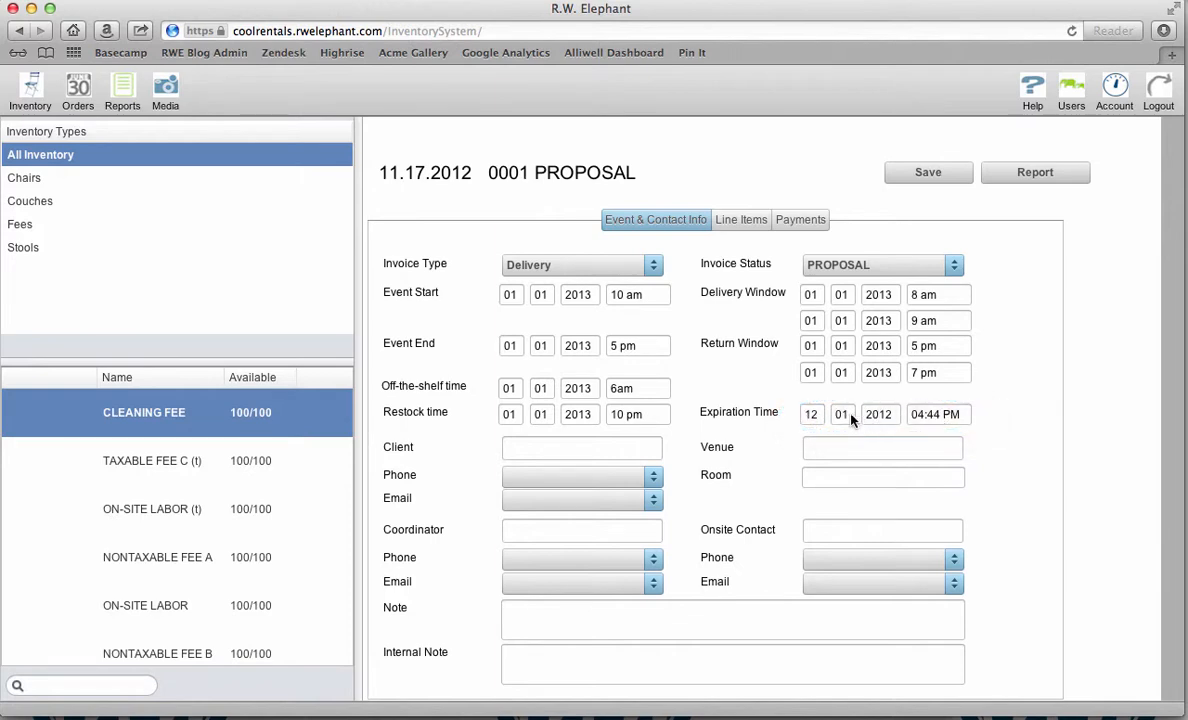
Step: Set the expiration to 12/10/2012 at 5 pm, then visit Account and return to the proposal
click(814, 416)
click(840, 415)
text(10)
key(Tab)
key(Tab)
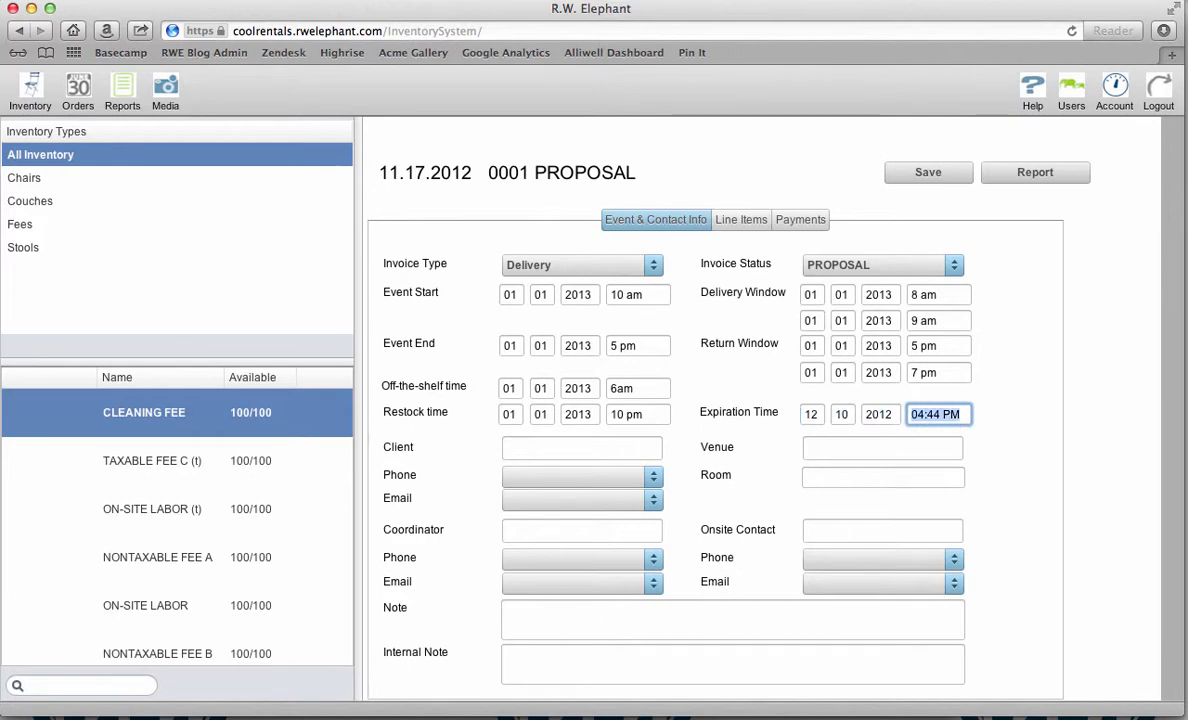
text(5 pm)
key(Return)
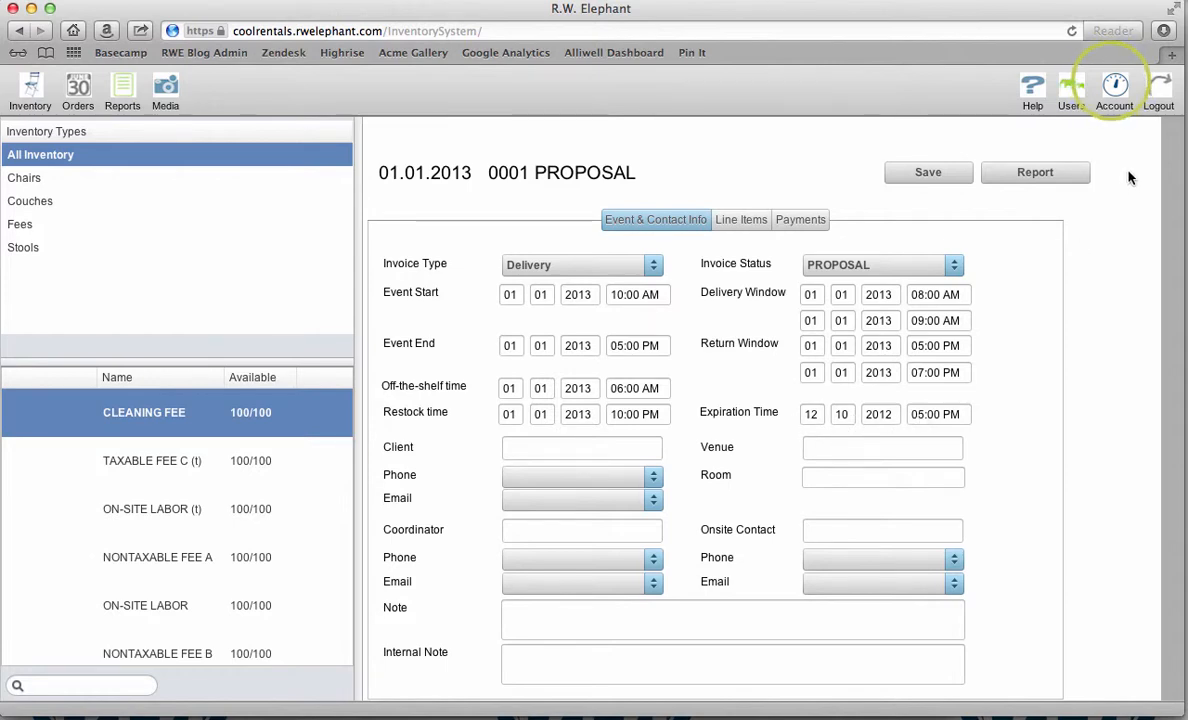
click(1114, 88)
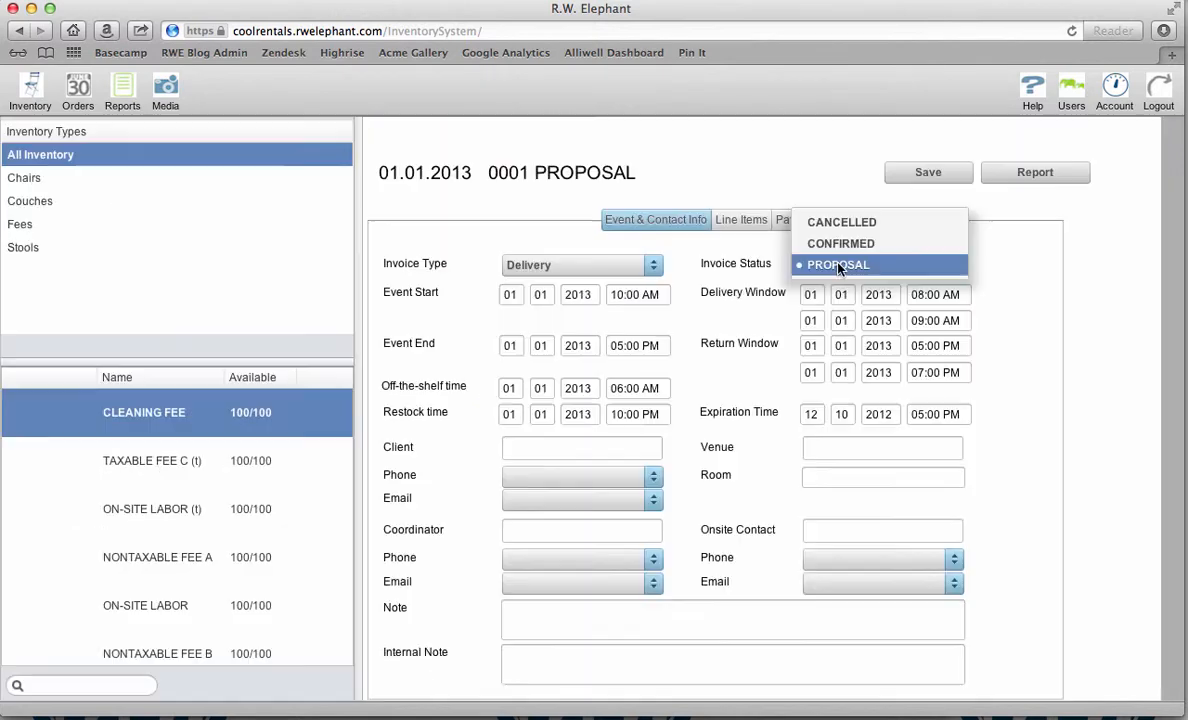
click(840, 265)
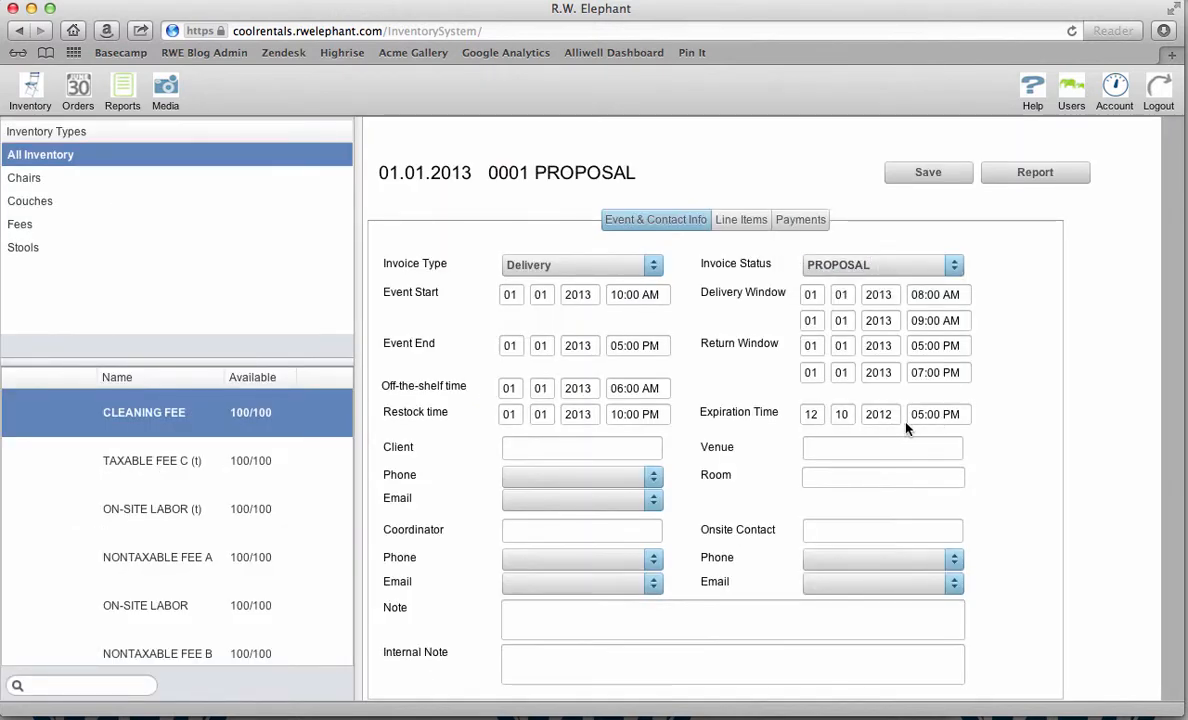
Step: Enter the client's name in the Client field and start a new contact from it
click(603, 449)
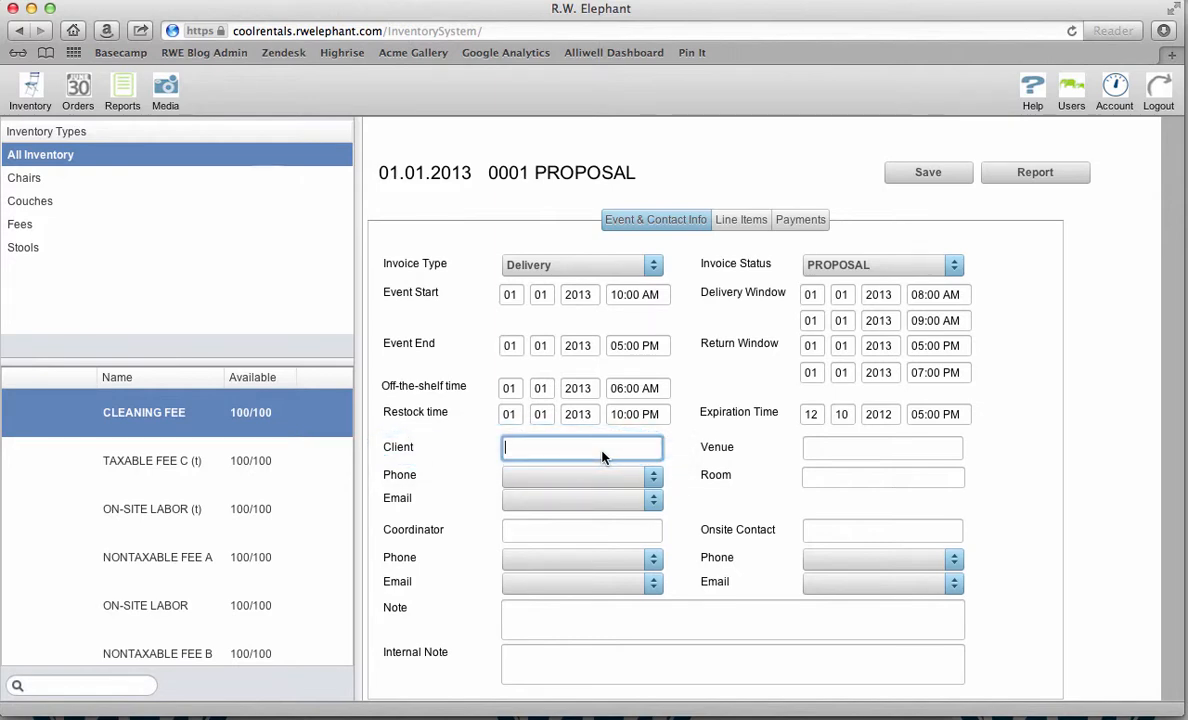
text(Jane)
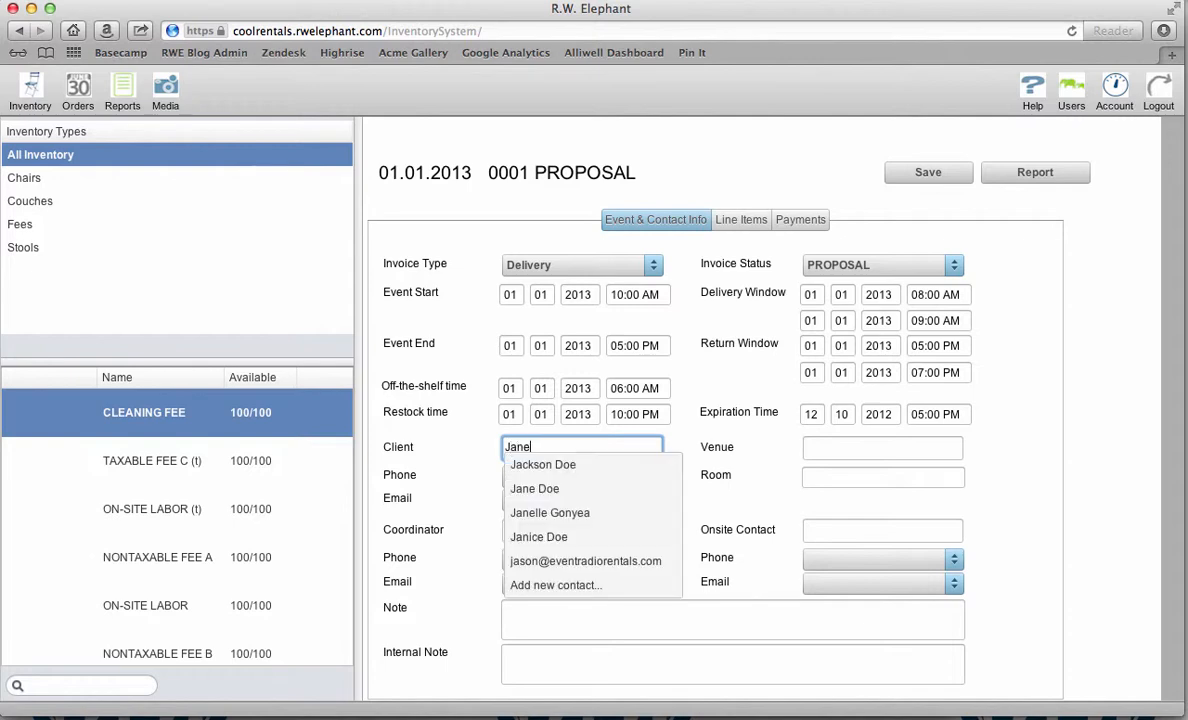
text( Smith)
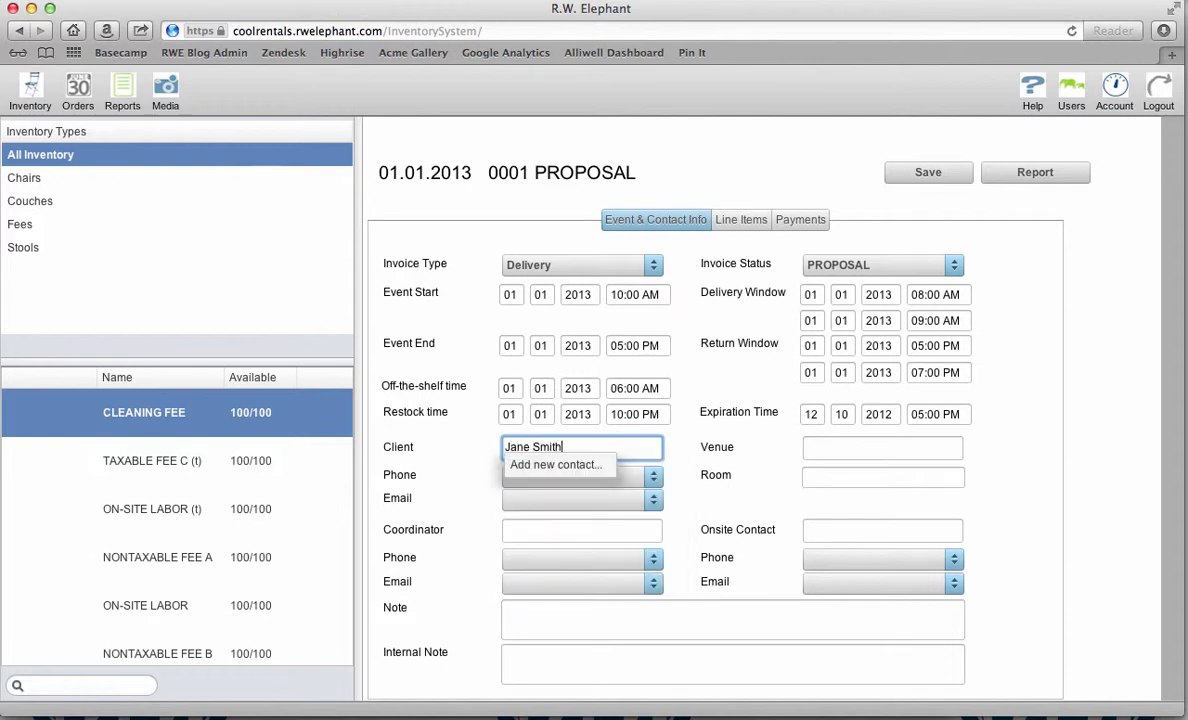
click(567, 474)
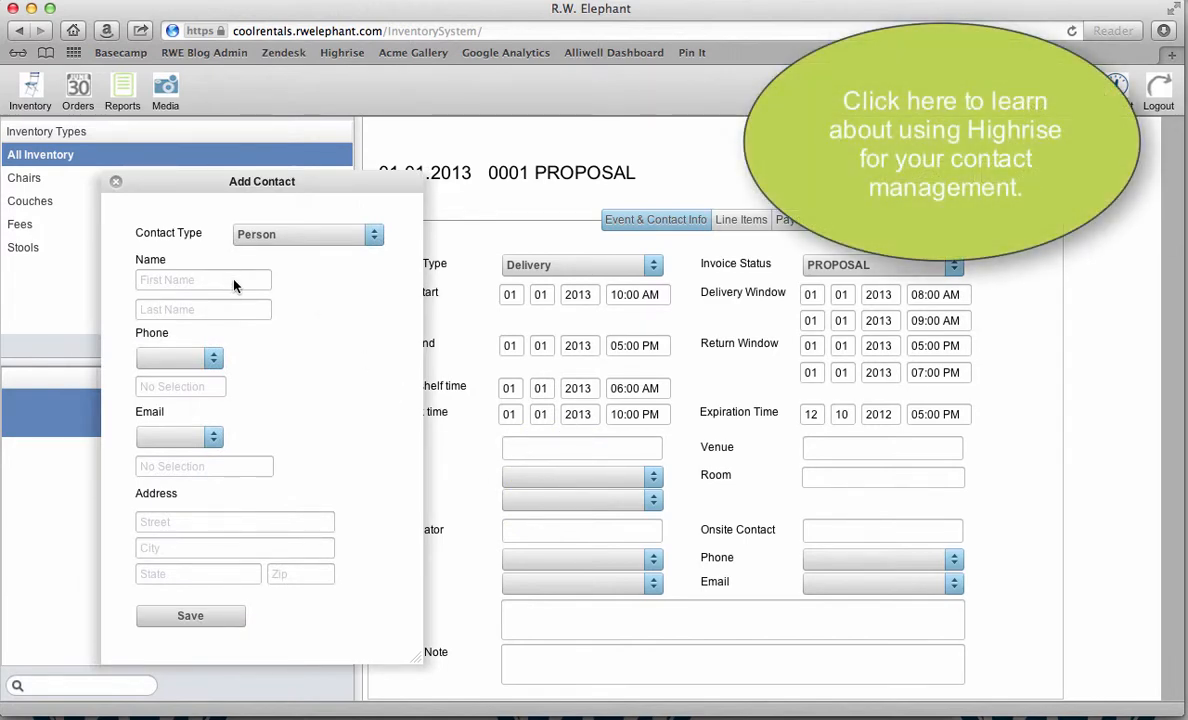
Step: Set the new contact's type to Person and fill in first name, last name and phone
click(290, 236)
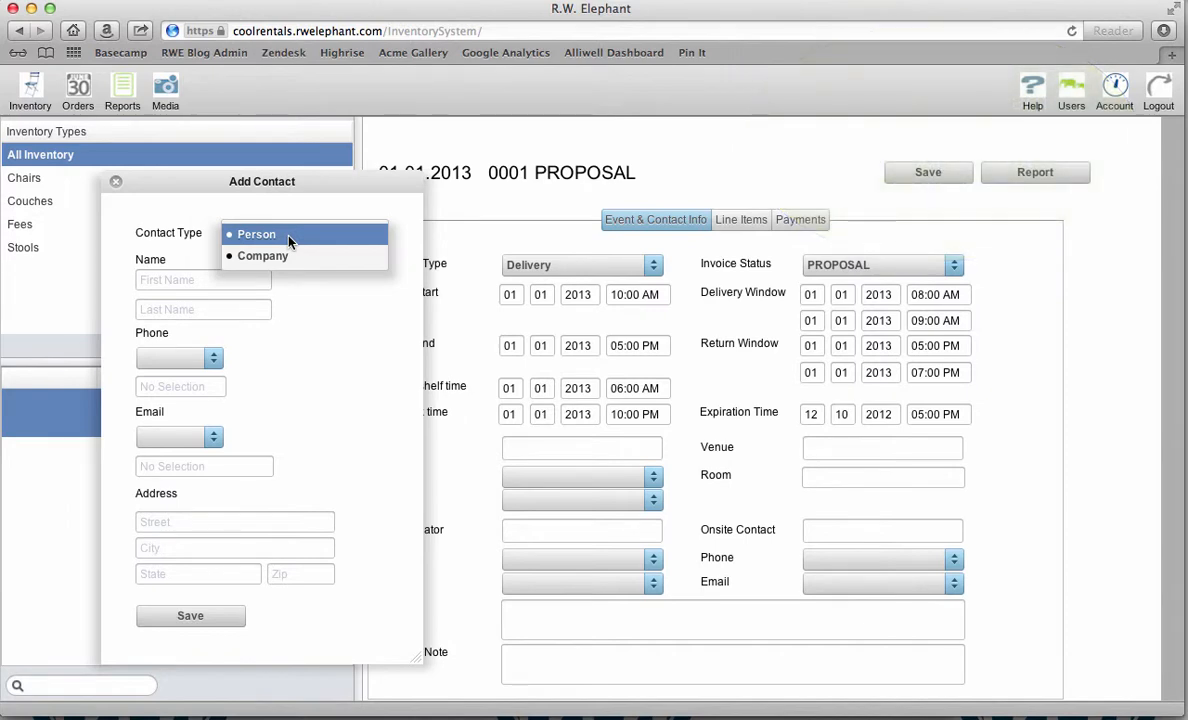
click(278, 237)
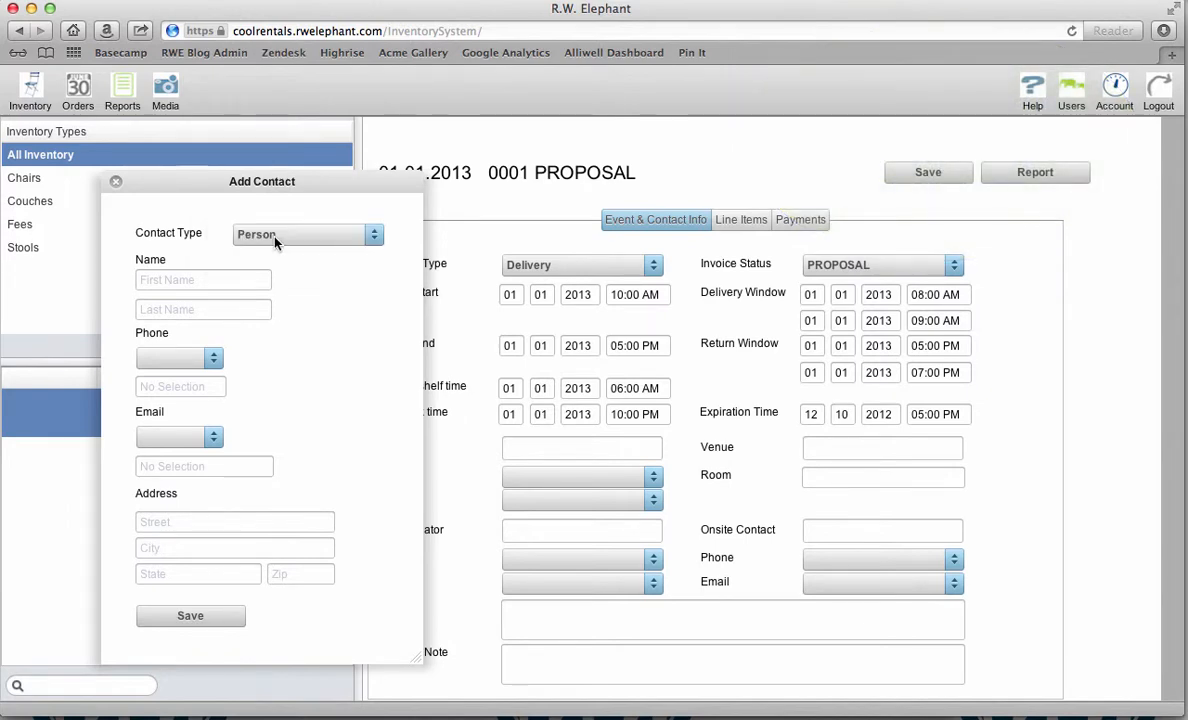
click(194, 279)
text(Jane)
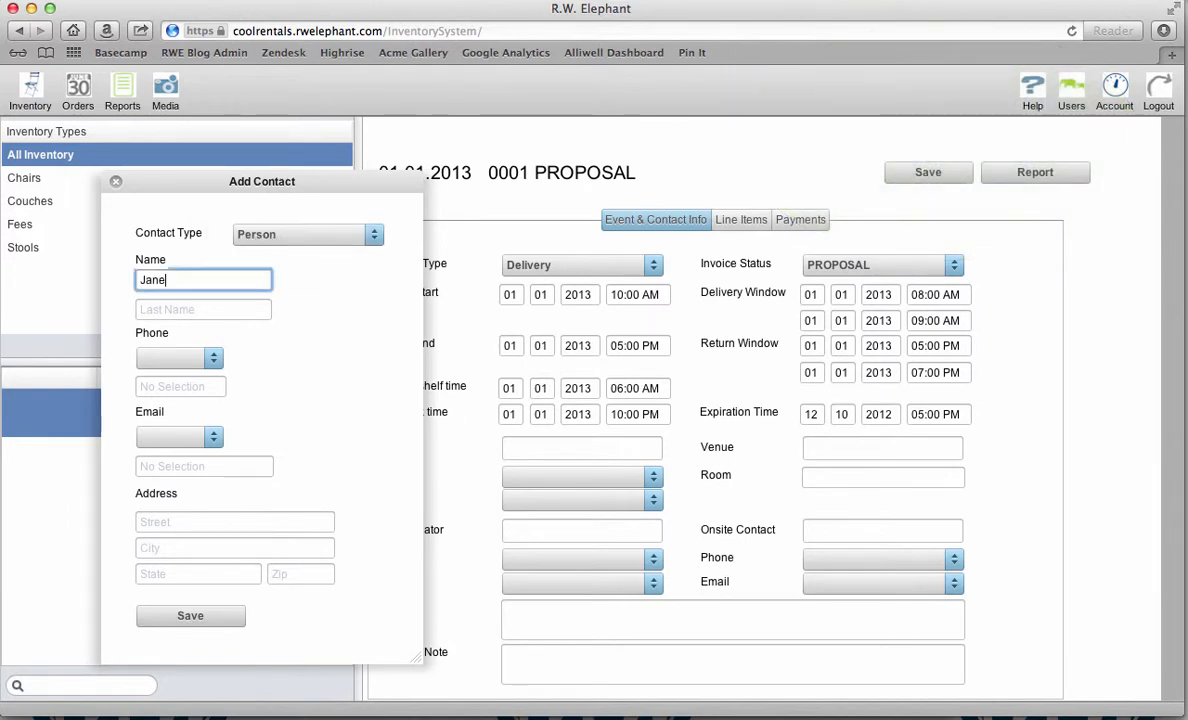
key(Tab)
text(Smith)
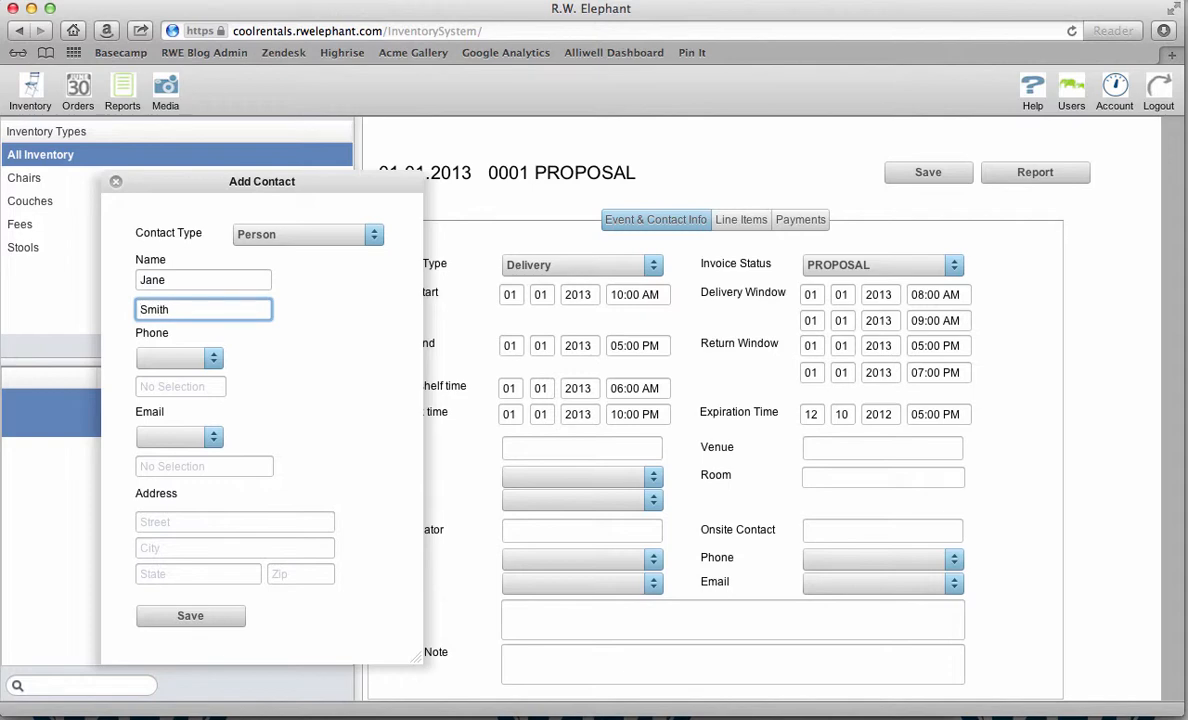
key(Tab)
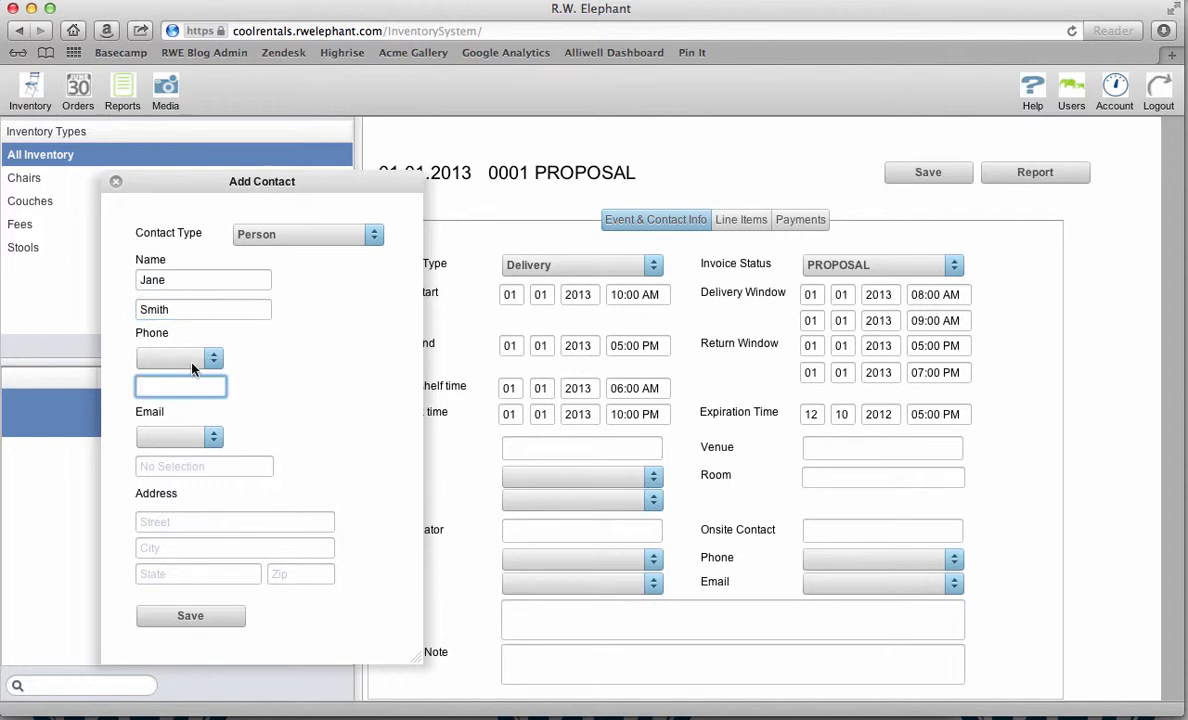
text(555.555.5555)
Step: Mark the phone number as Mobile and enter the contact's e-mail as Home
click(157, 362)
click(217, 358)
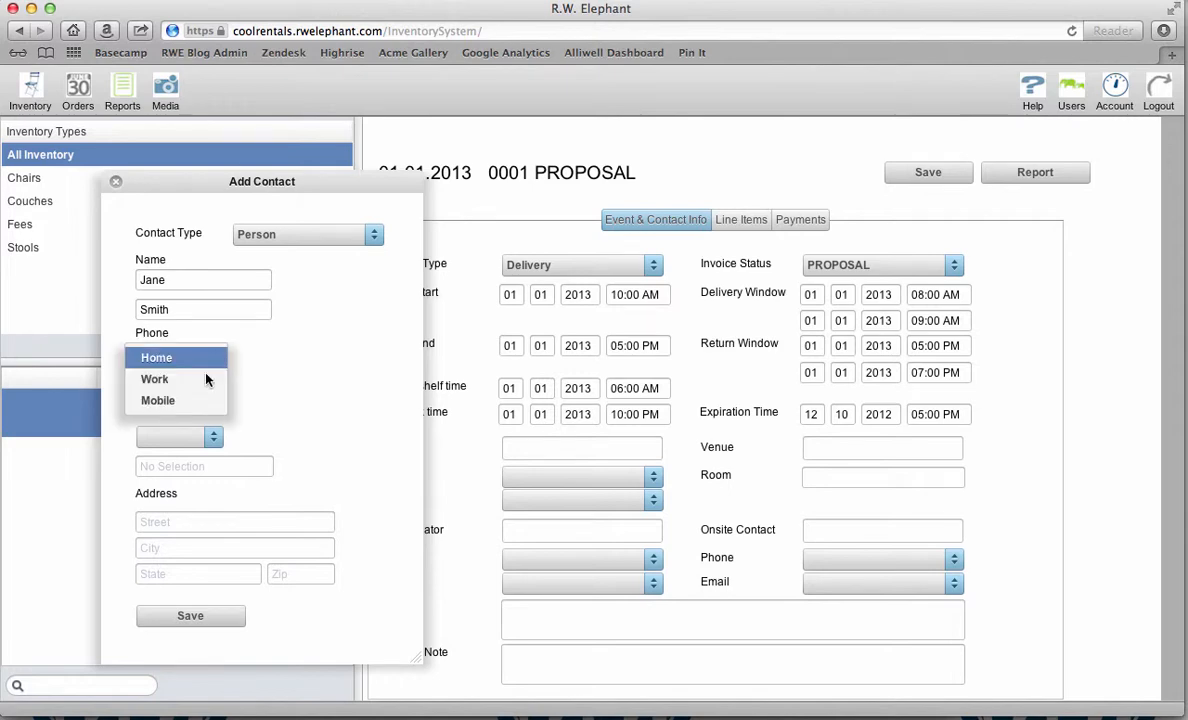
click(200, 400)
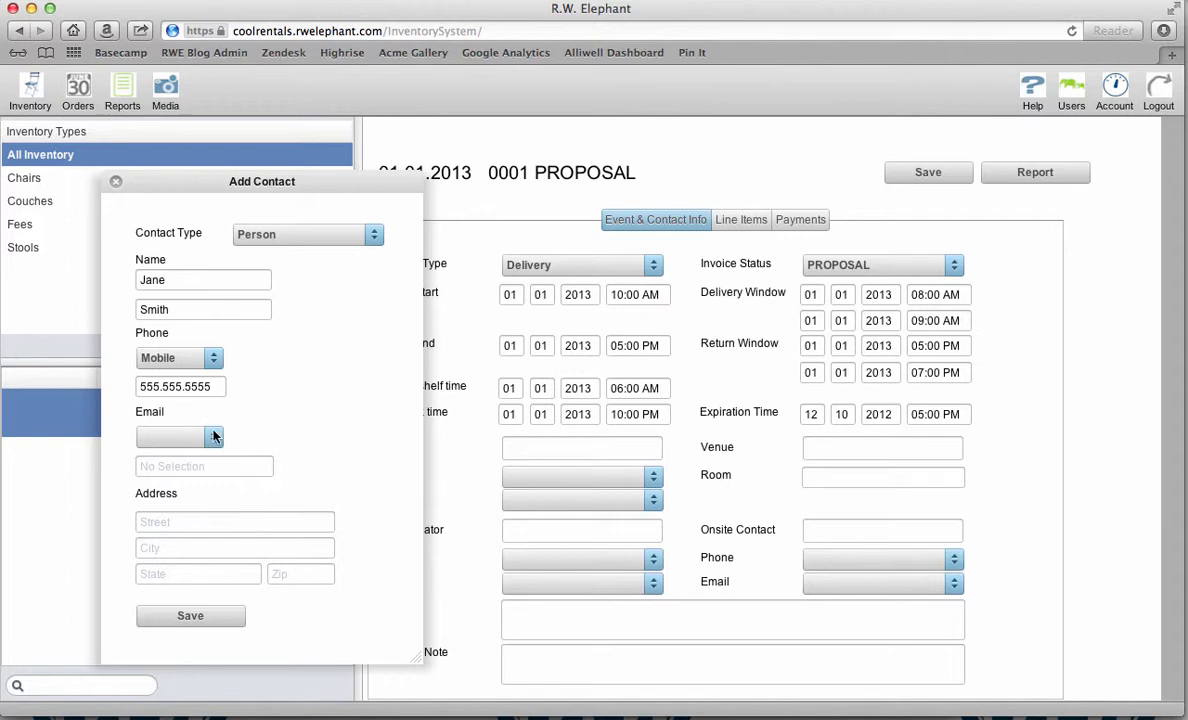
click(213, 436)
click(210, 440)
click(200, 466)
text(jane)
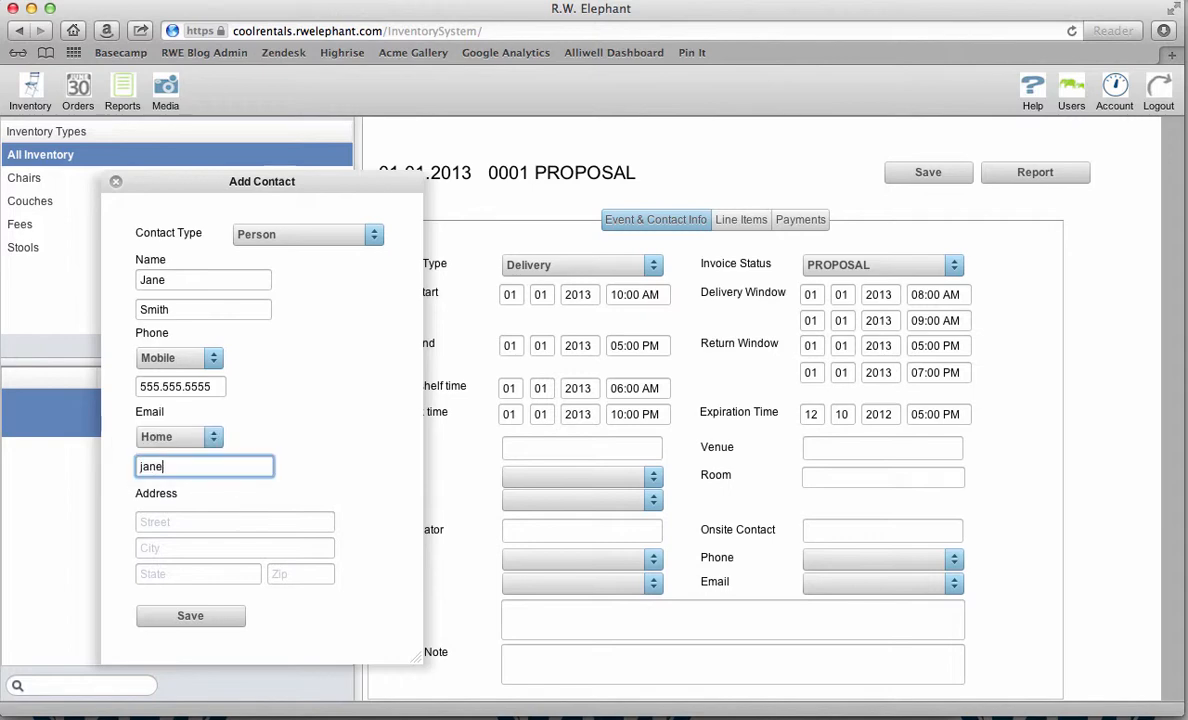
text(@smith.com)
Step: Fill in the contact's street, city, state and zip code, and save the contact as client
key(Tab)
text(12)
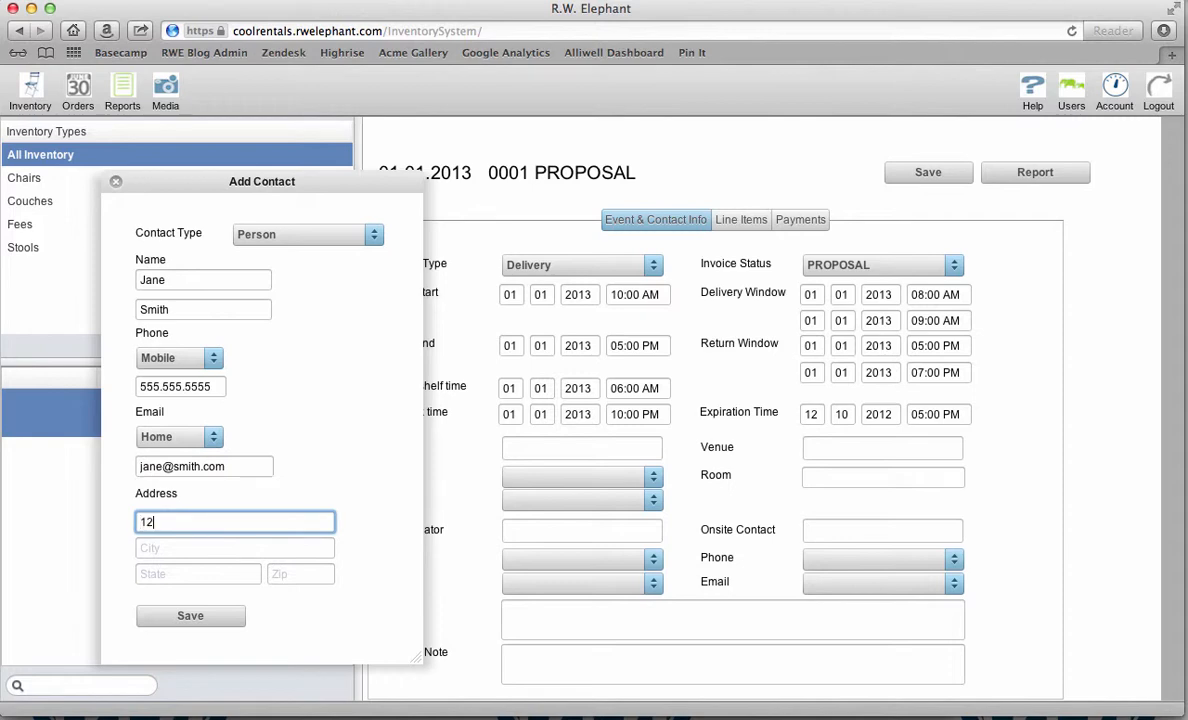
text(3 Anywhere Lane)
key(Tab)
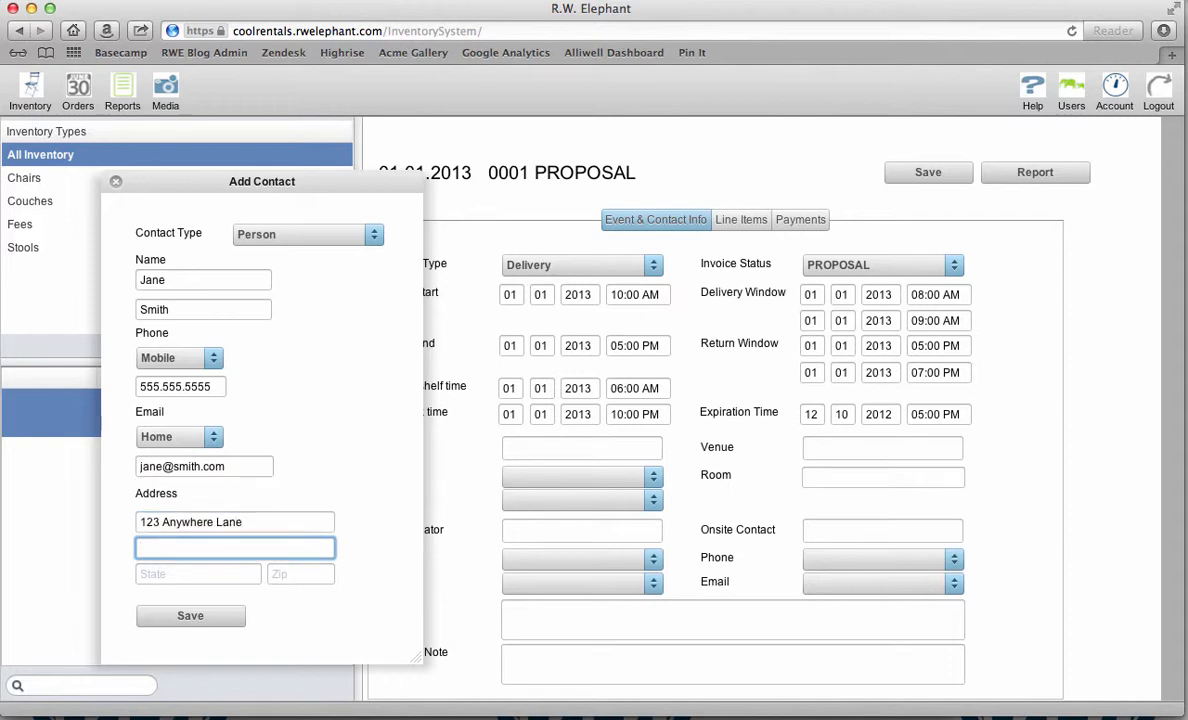
text(Fullerton)
key(Tab)
text(Cali)
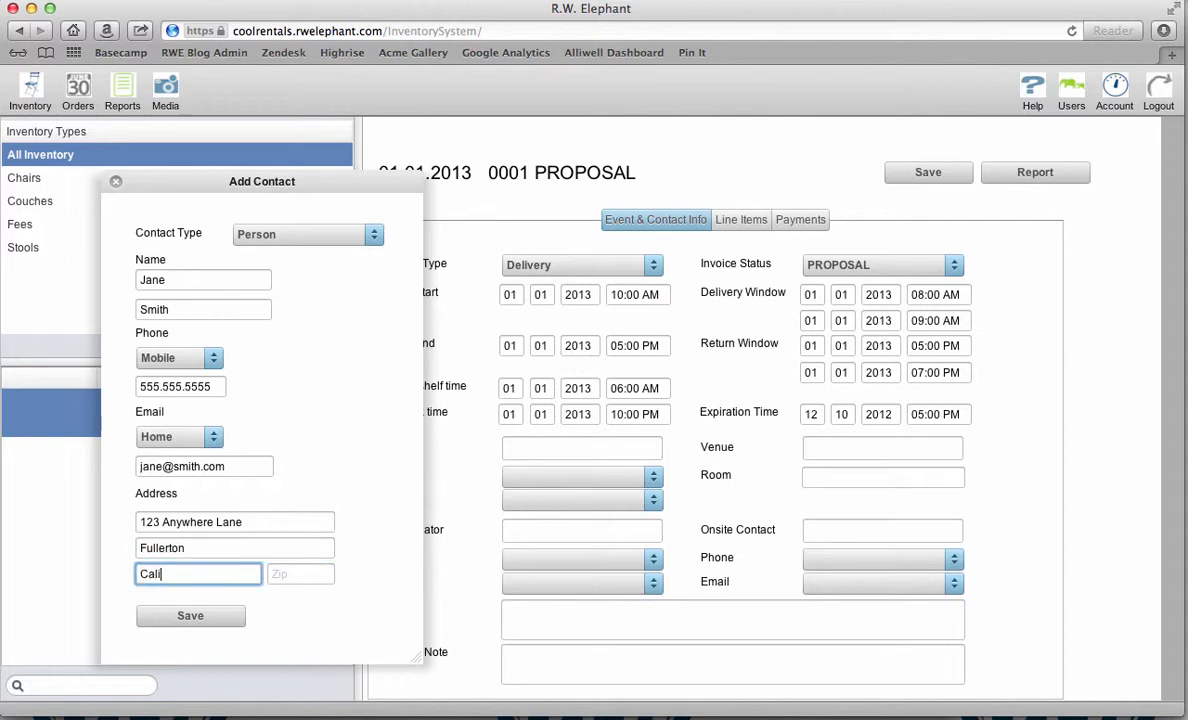
text(fornia)
key(Tab)
text(9090)
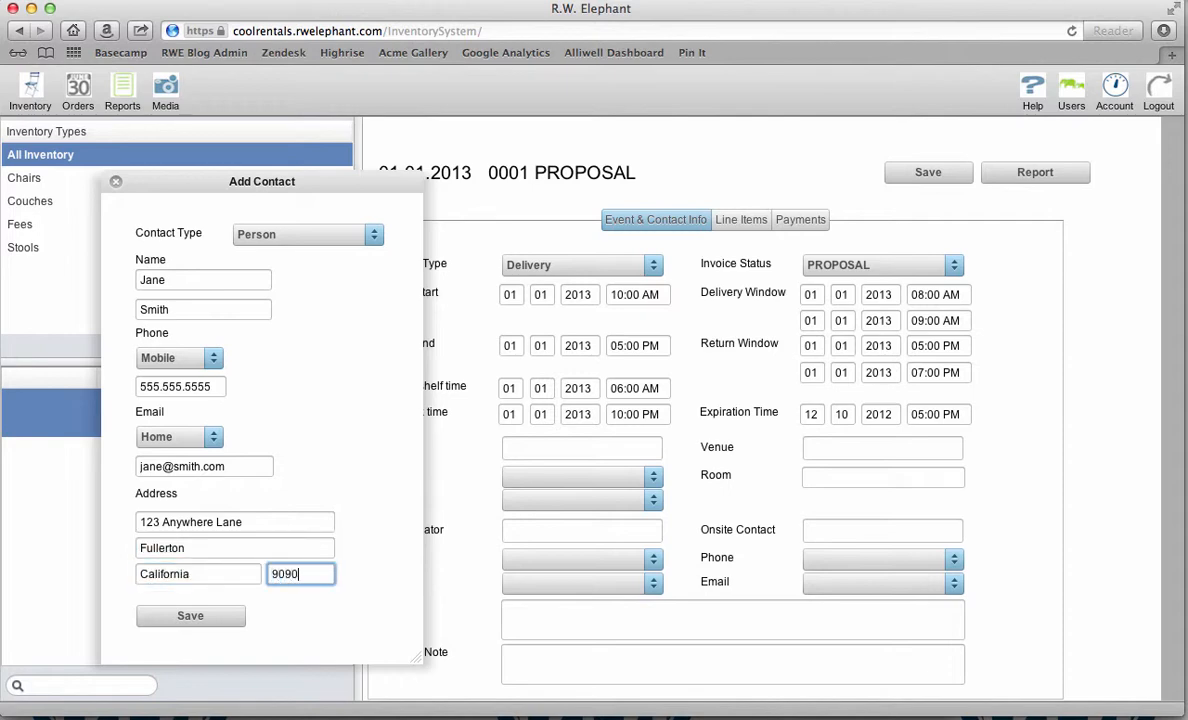
text(9)
click(190, 615)
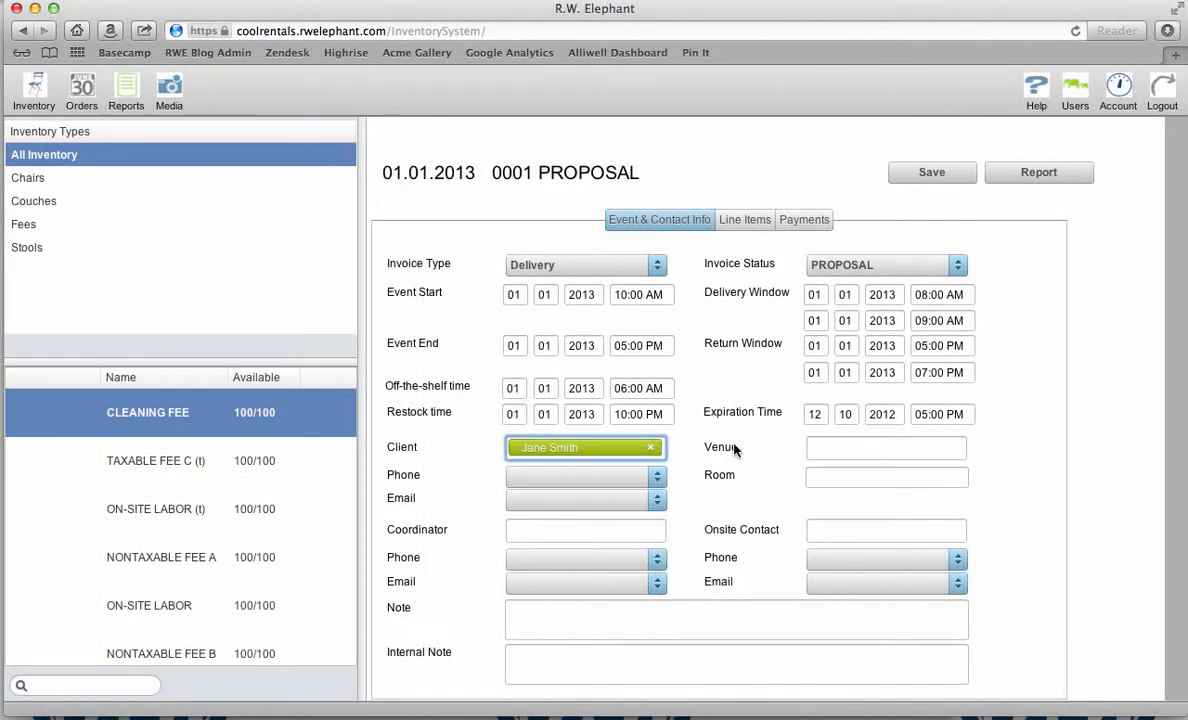
Step: Set the venue to XYZ, Inc
click(857, 447)
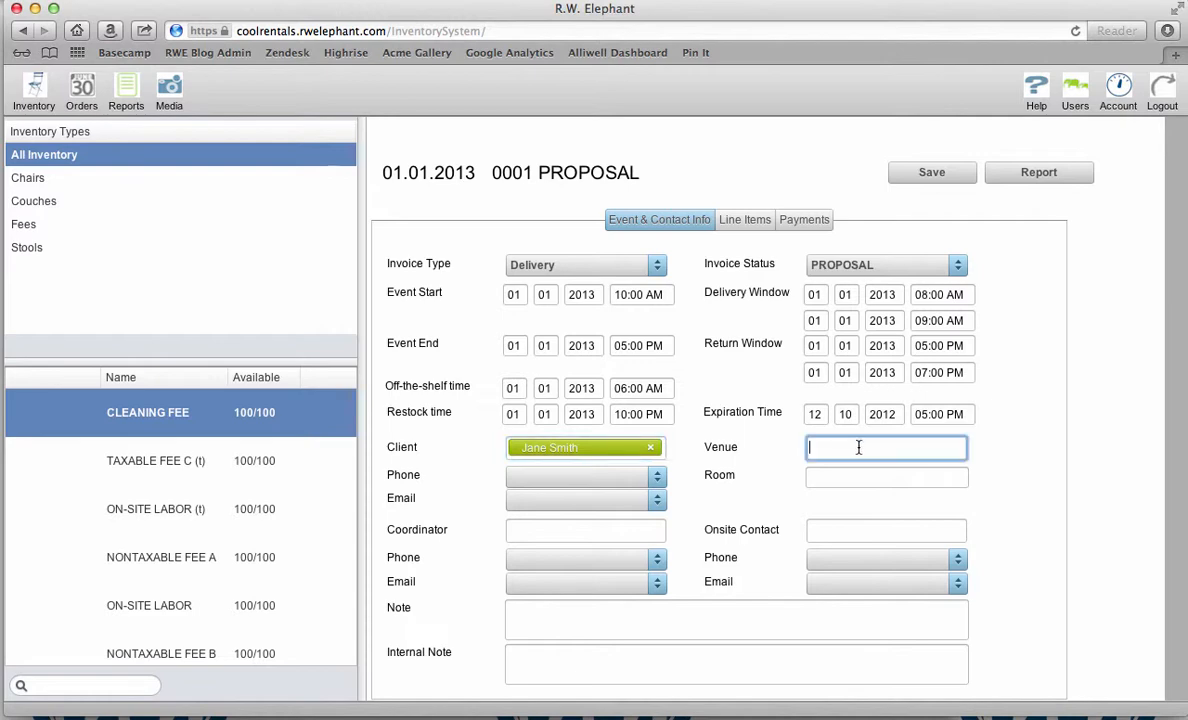
text(XYZ)
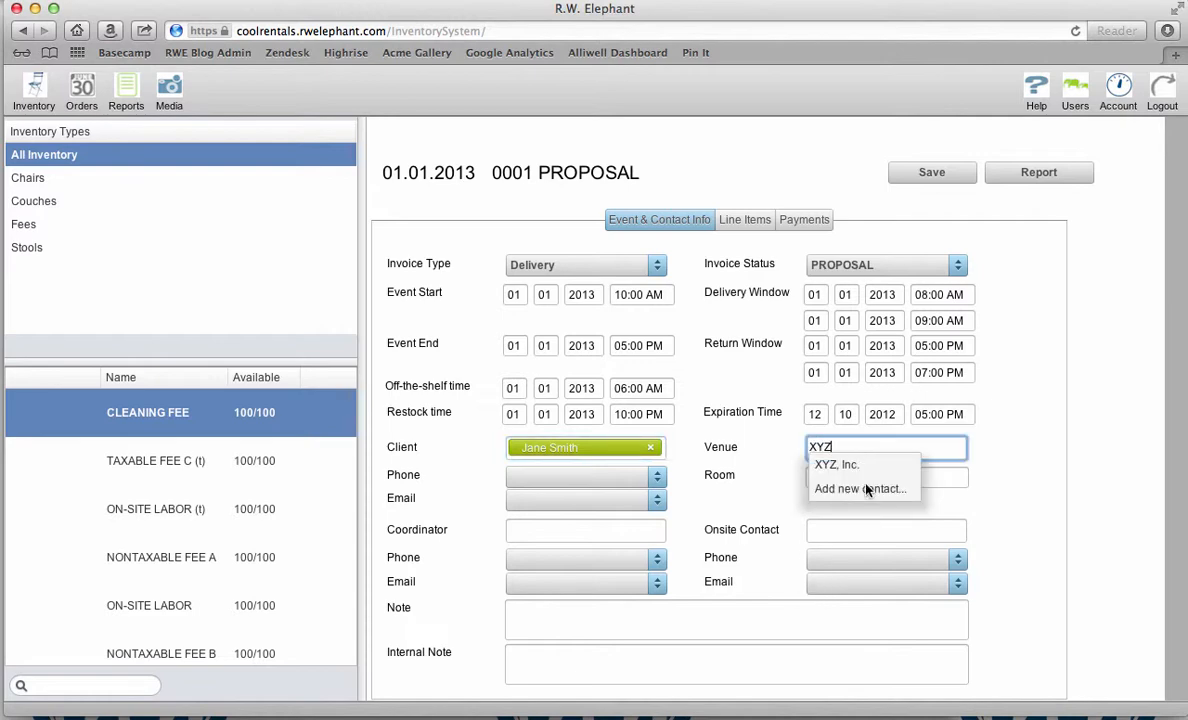
click(852, 464)
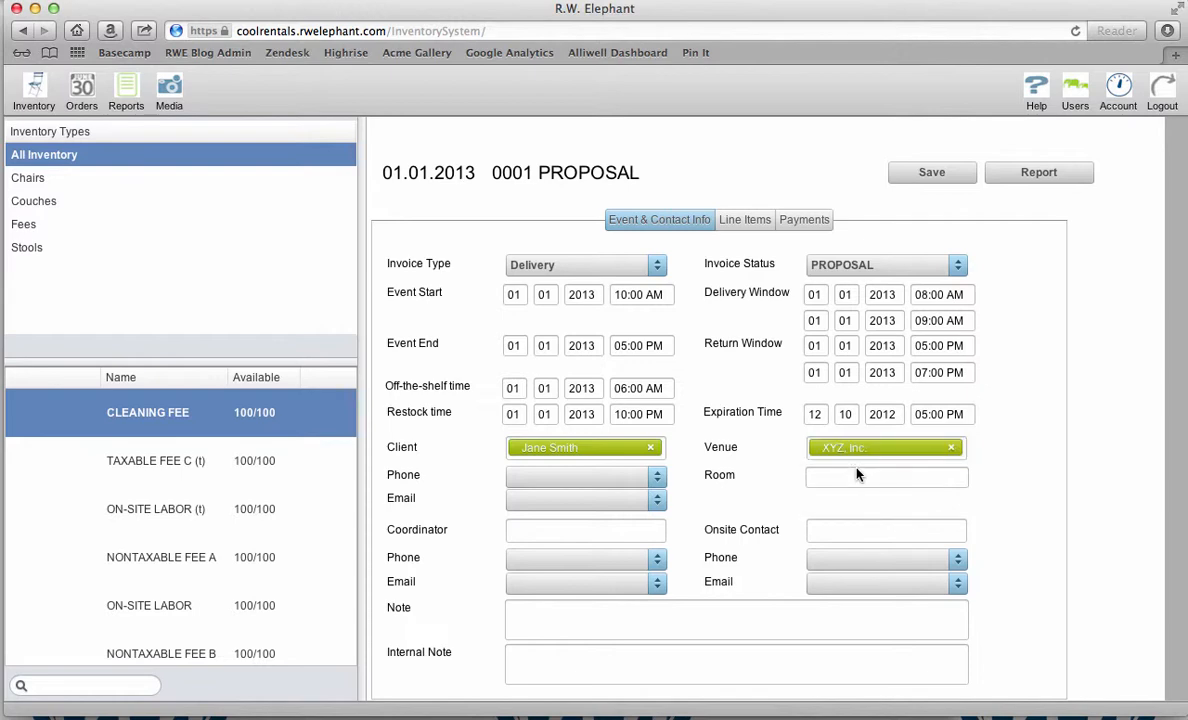
Step: Assign the same existing contact, found by searching 'Jackson', as coordinator and onsite contact
click(613, 538)
text(Jackson)
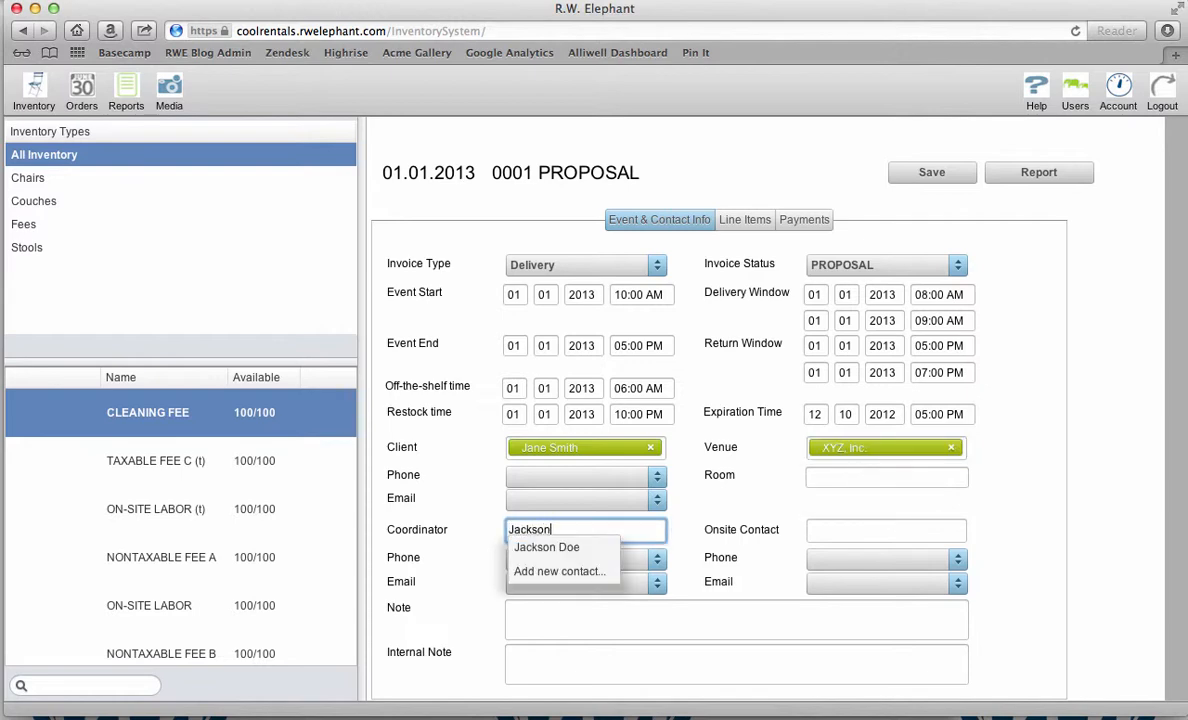
key(Down)
key(Return)
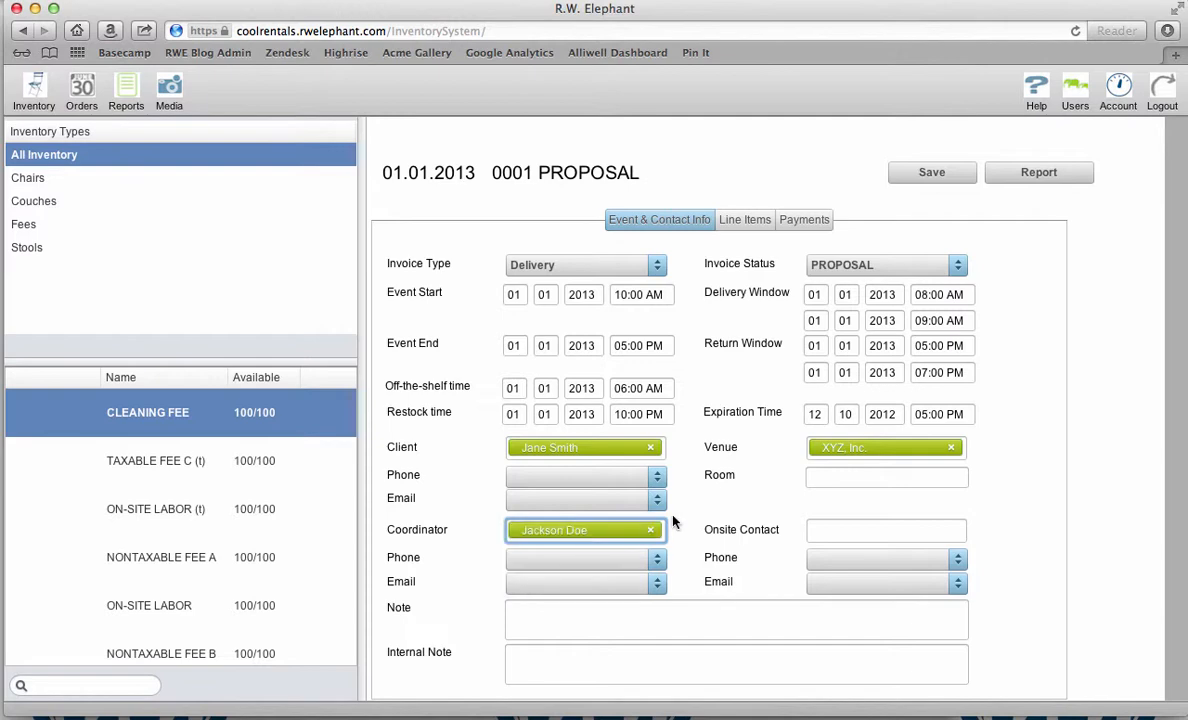
click(866, 537)
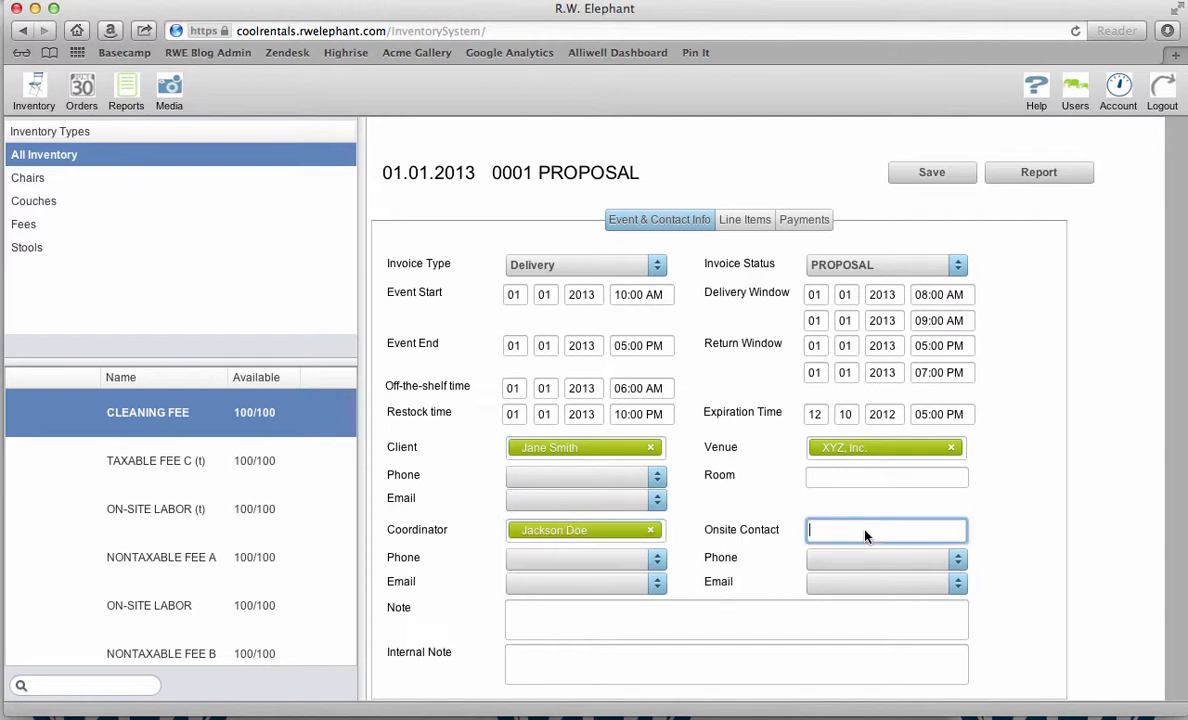
text(Jackson)
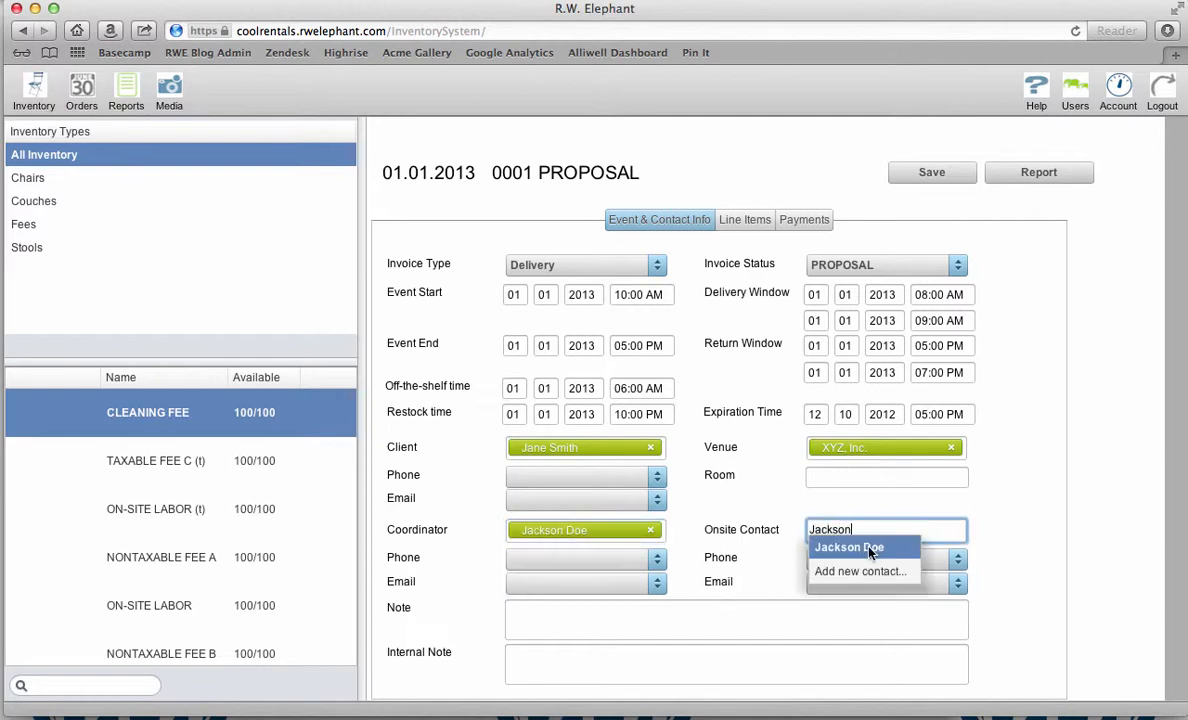
click(869, 549)
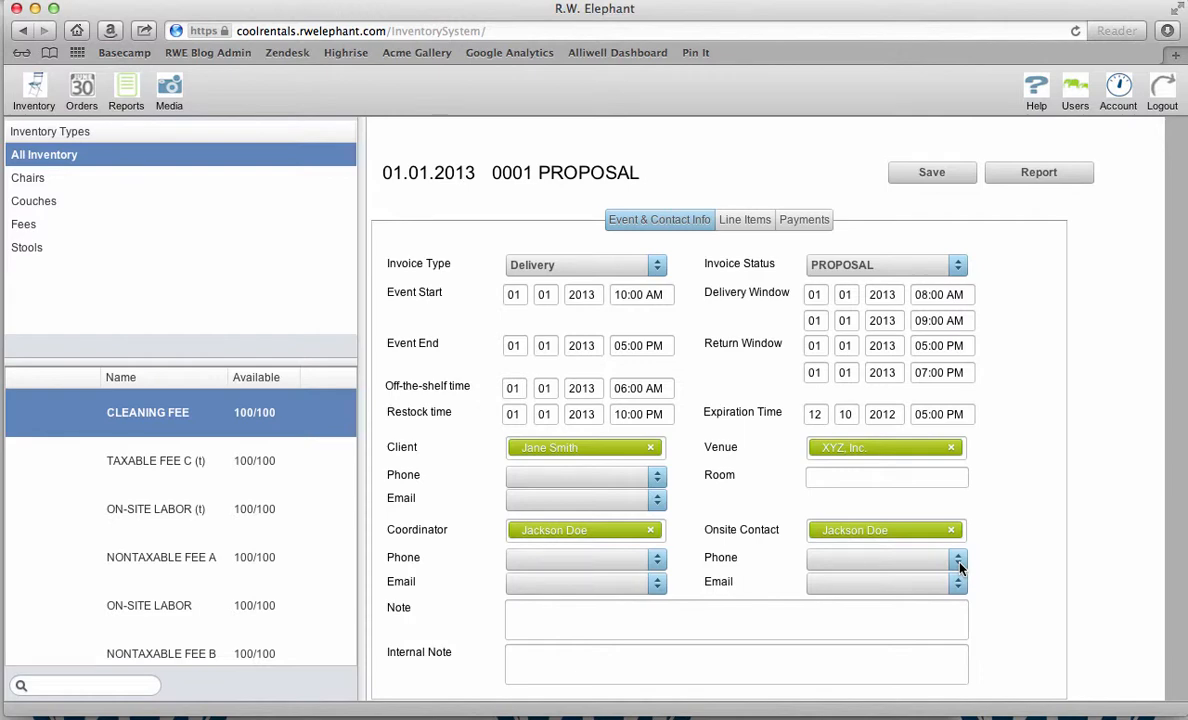
Step: Add a note with the bride's name and internal note 'extra TLC for this client', then save
click(603, 624)
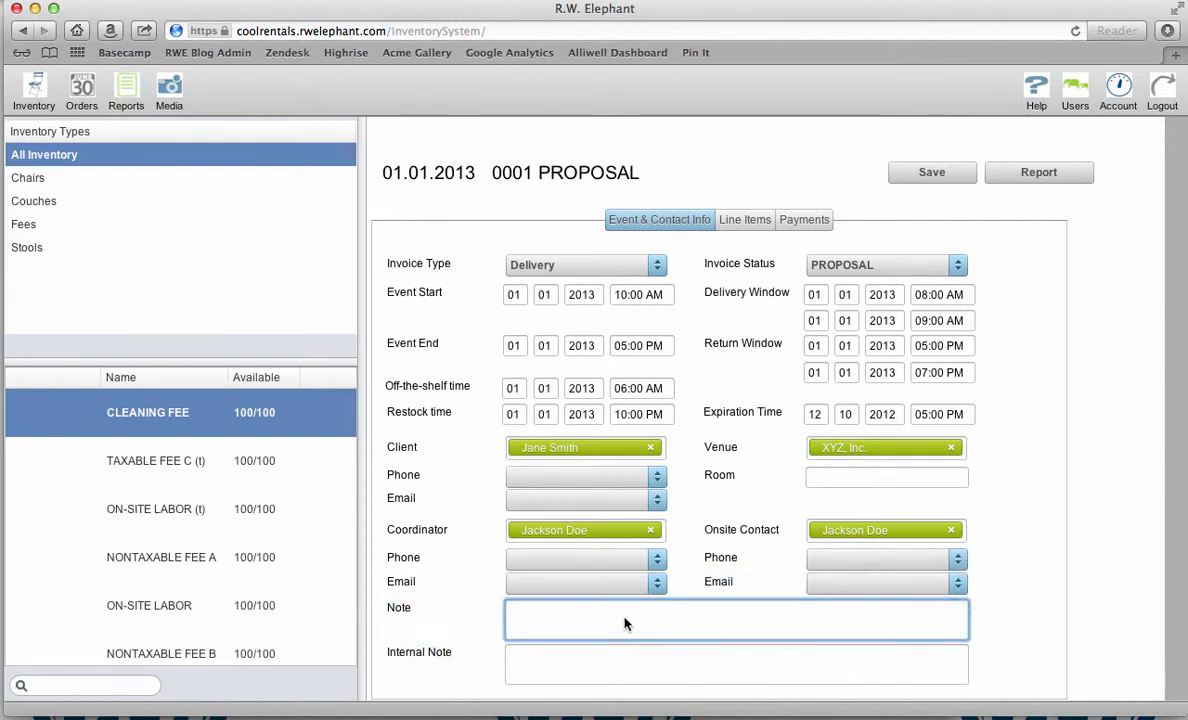
text(Bride's name is Susie)
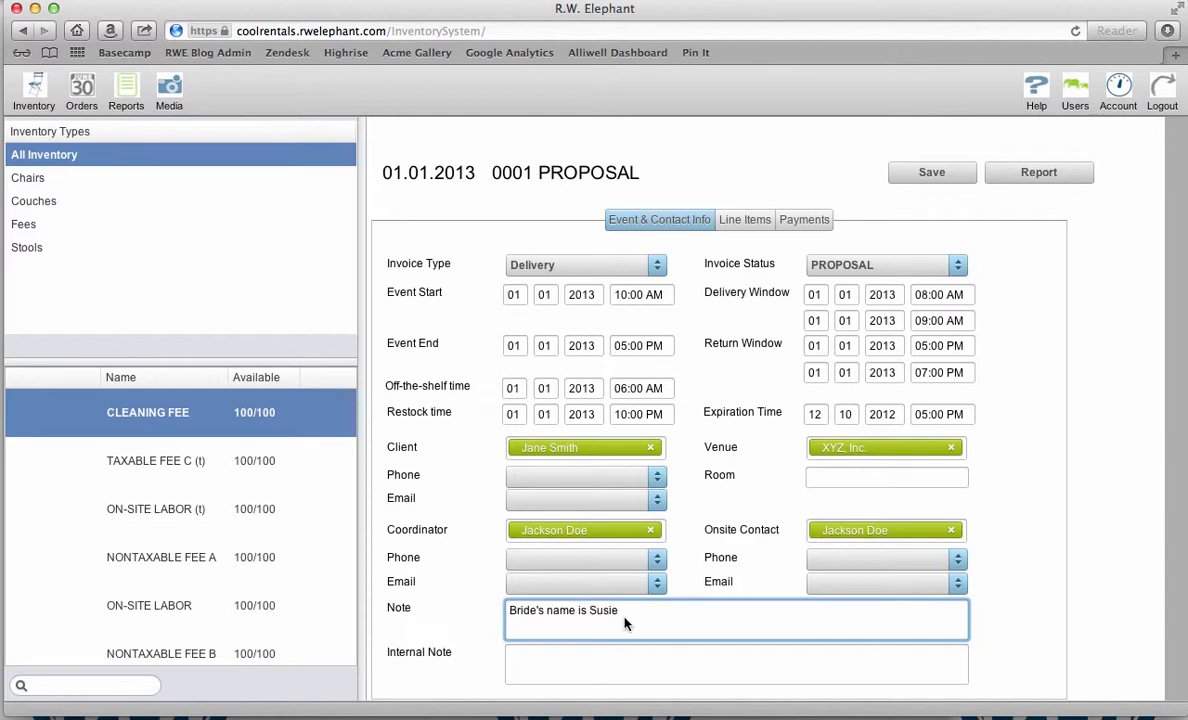
click(581, 663)
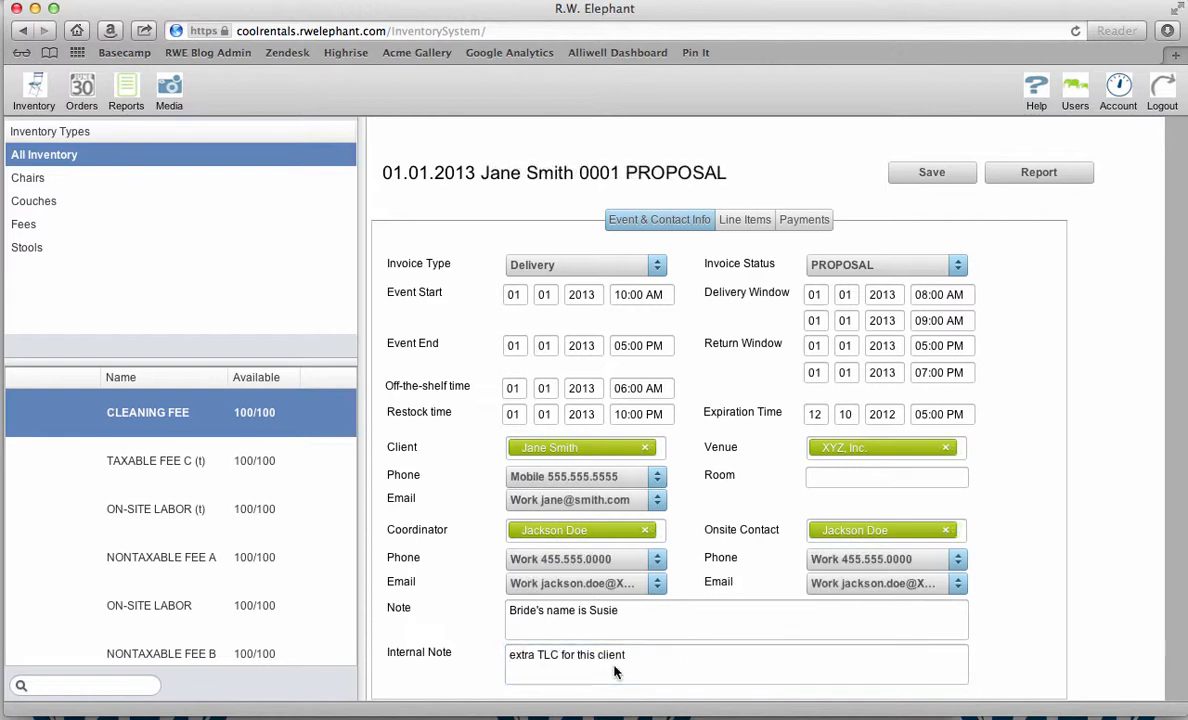
click(653, 668)
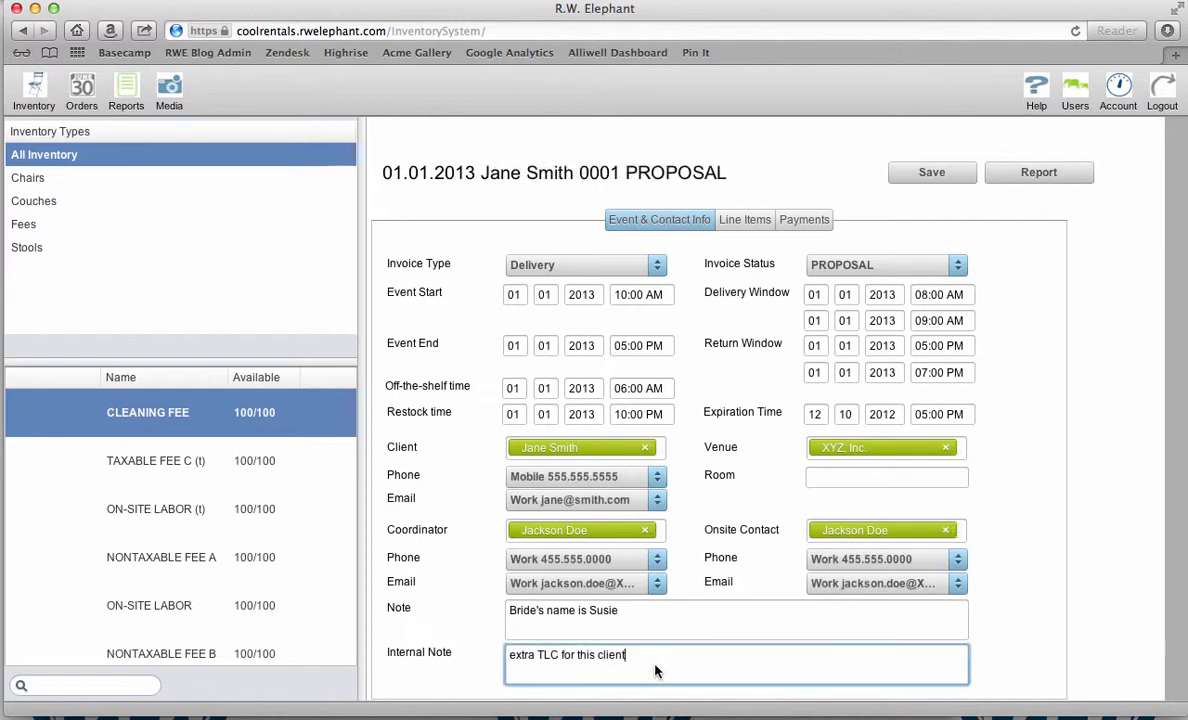
click(930, 175)
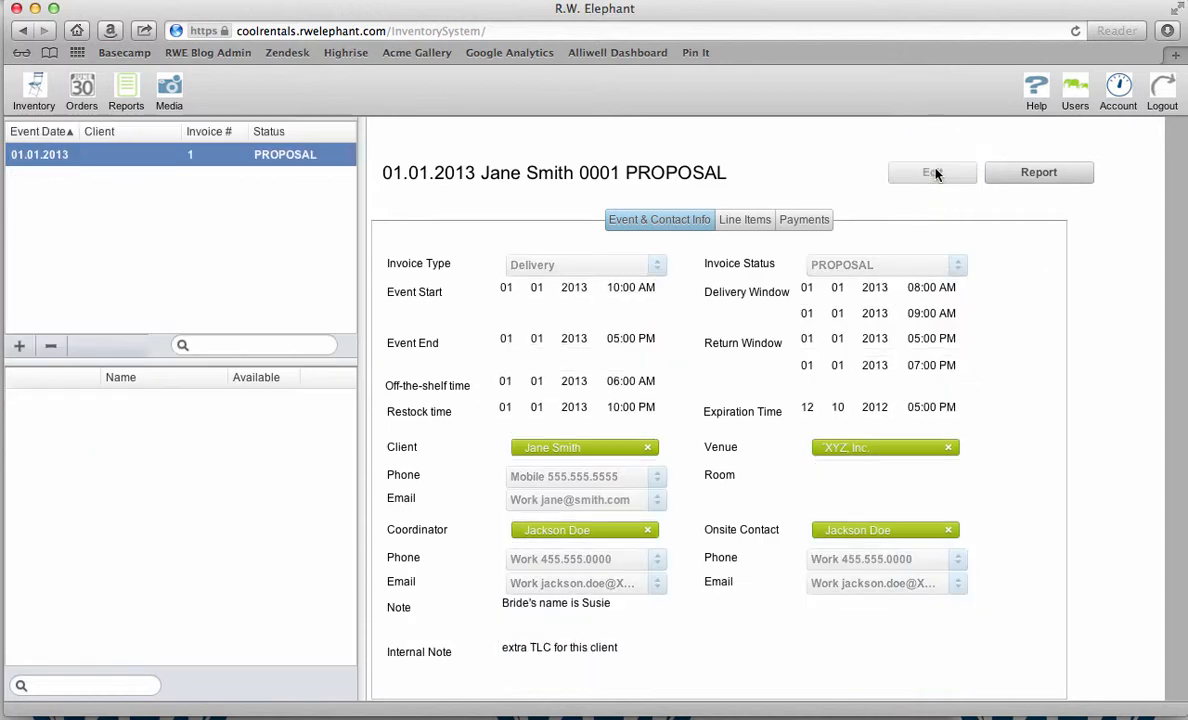
click(933, 173)
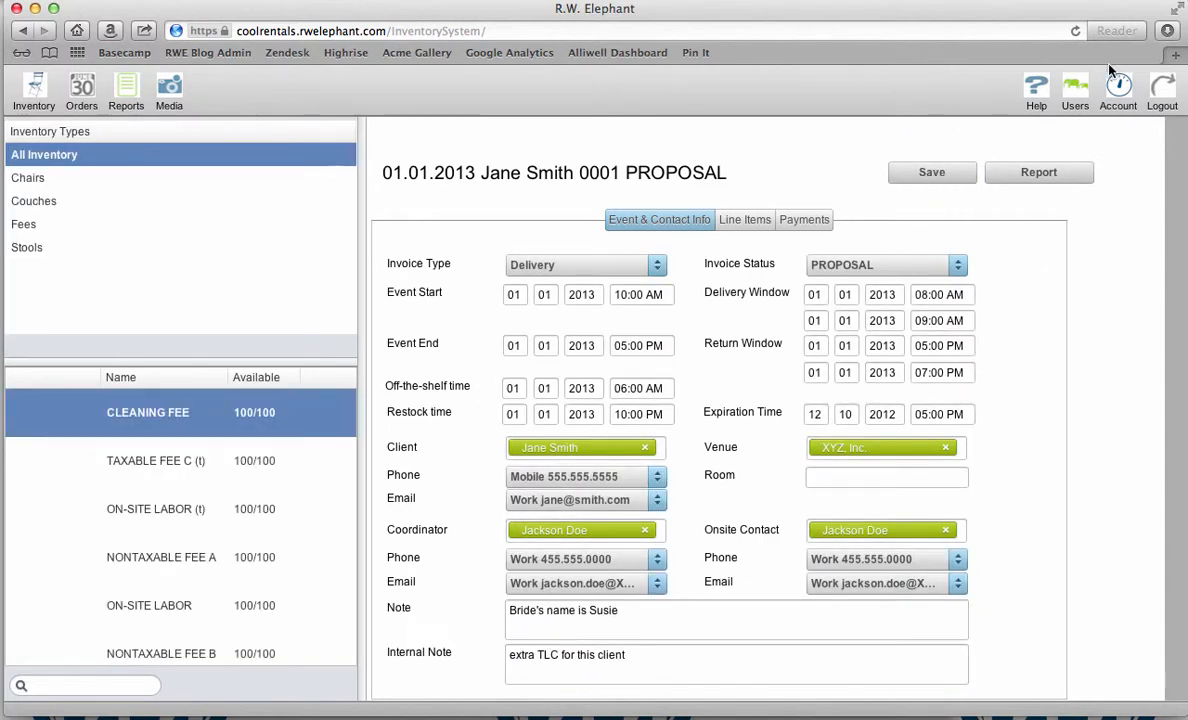
click(657, 477)
click(657, 477)
click(651, 506)
click(651, 506)
click(638, 585)
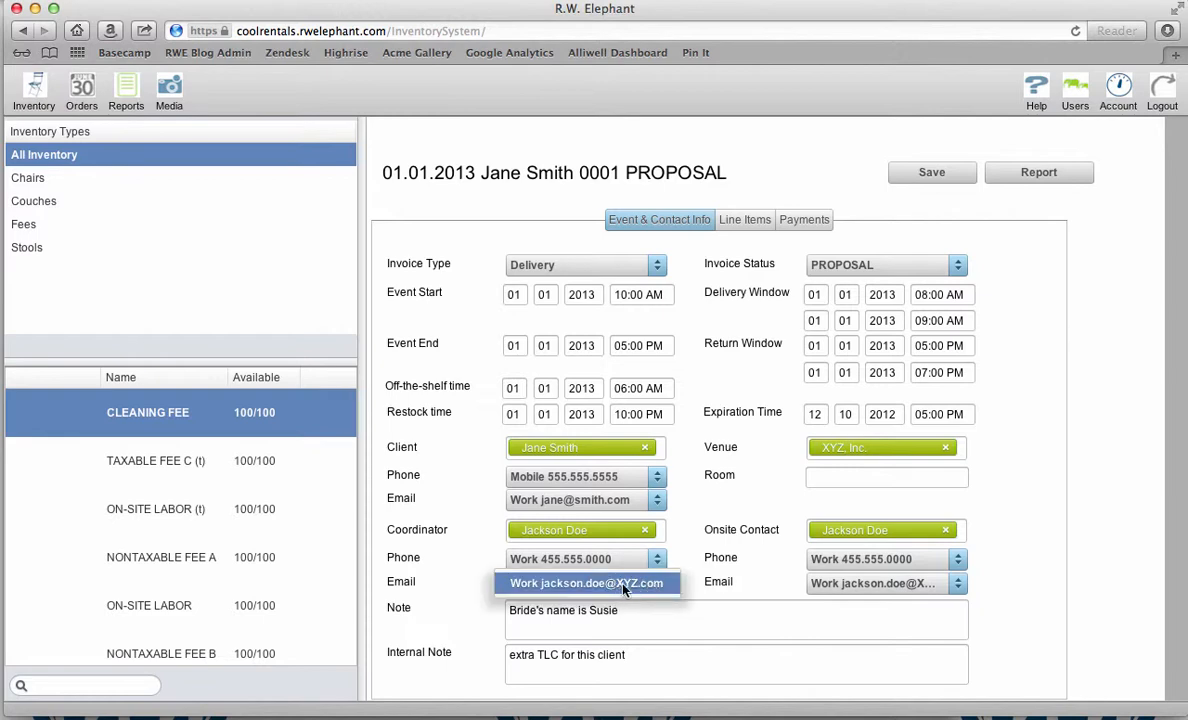
click(638, 588)
click(880, 564)
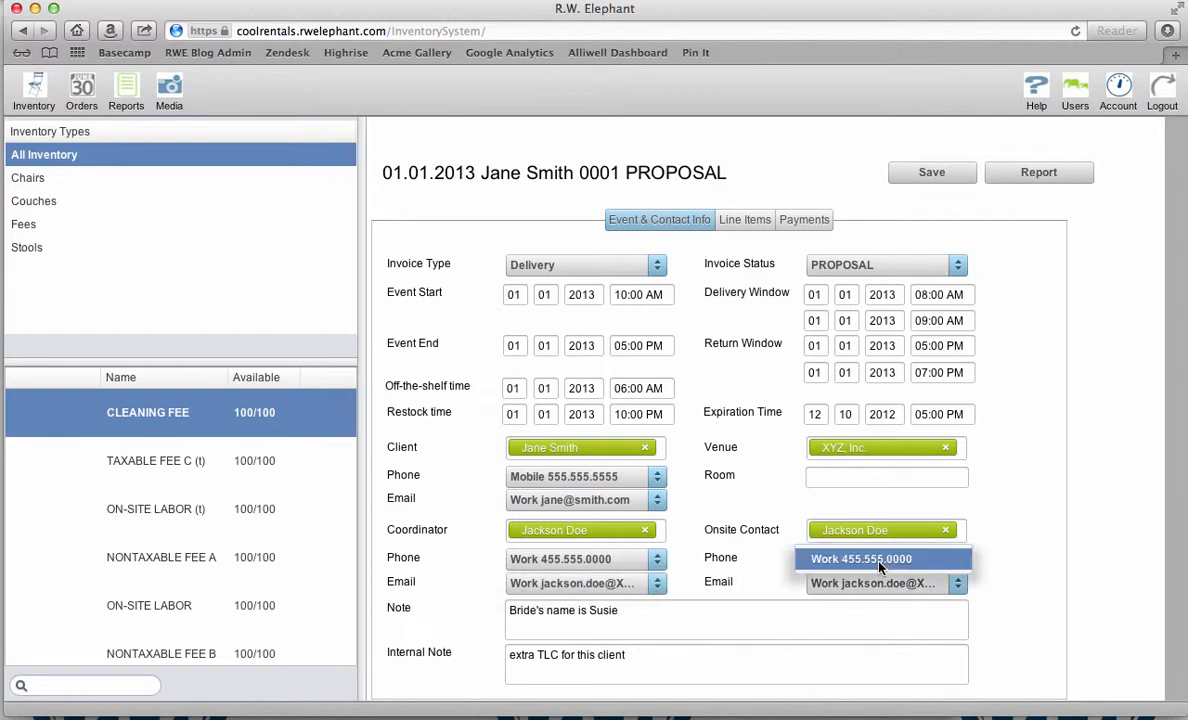
click(889, 566)
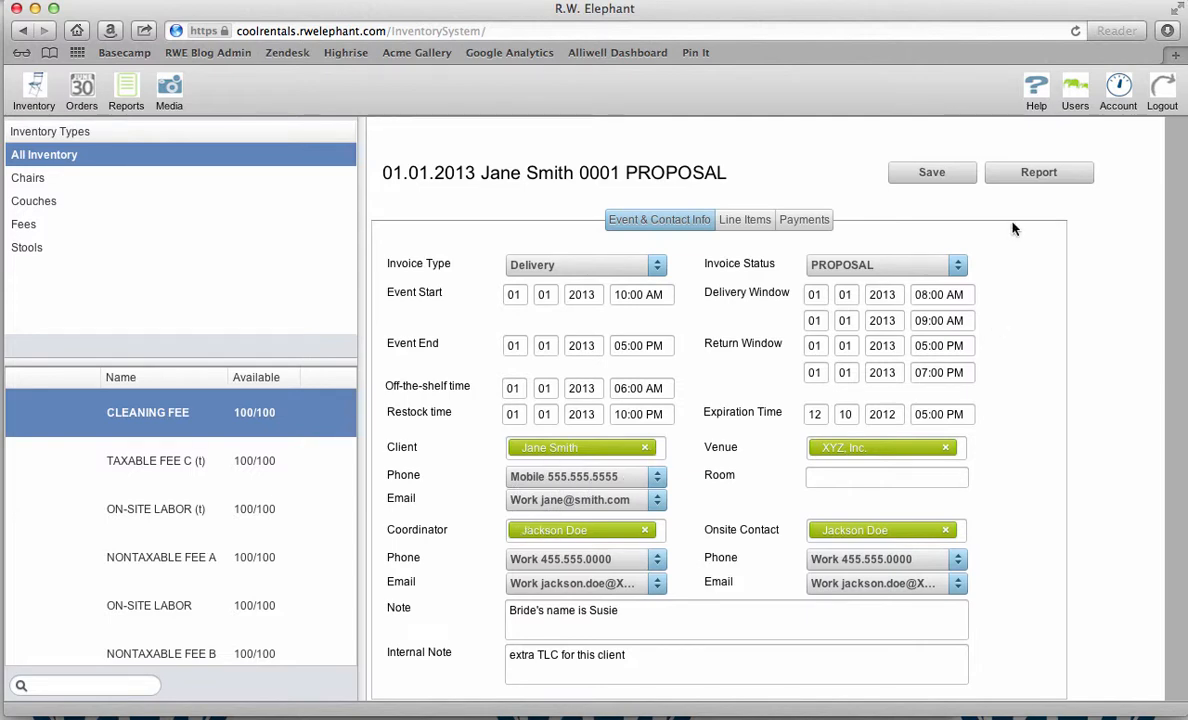
Step: List Chairs inventory on the Line Items tab, add the Horton Chair and select the Lucy Chair
click(738, 224)
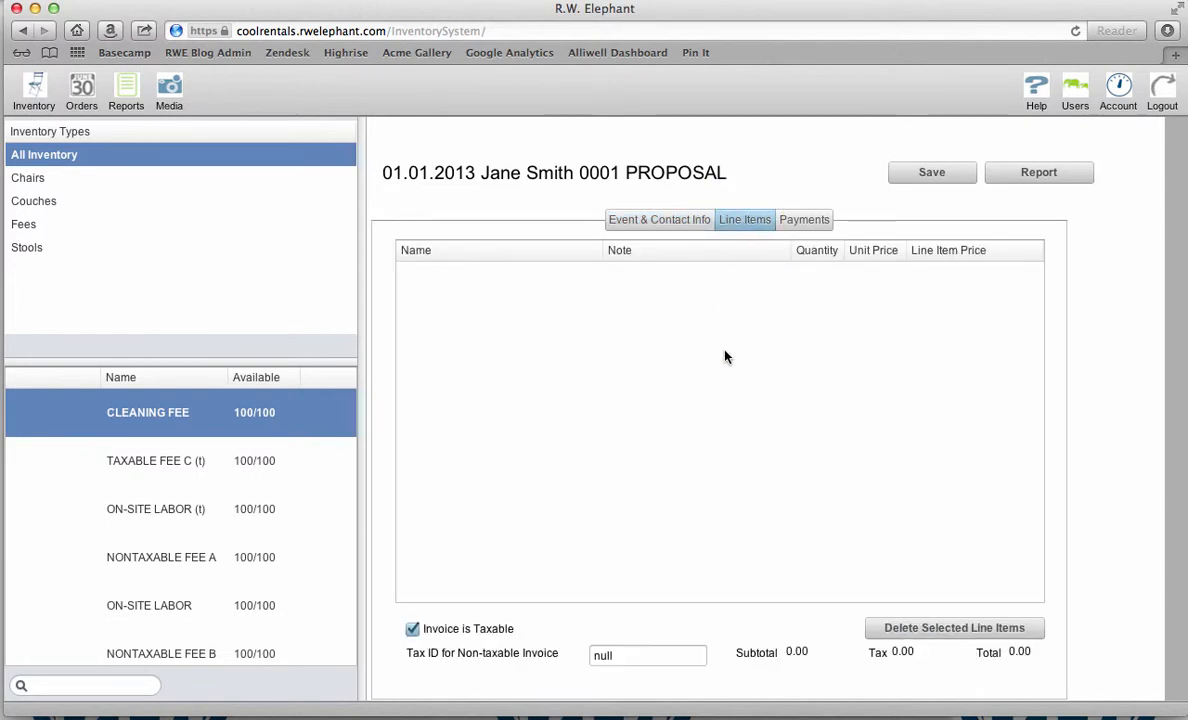
scroll(205, 555, down, 10)
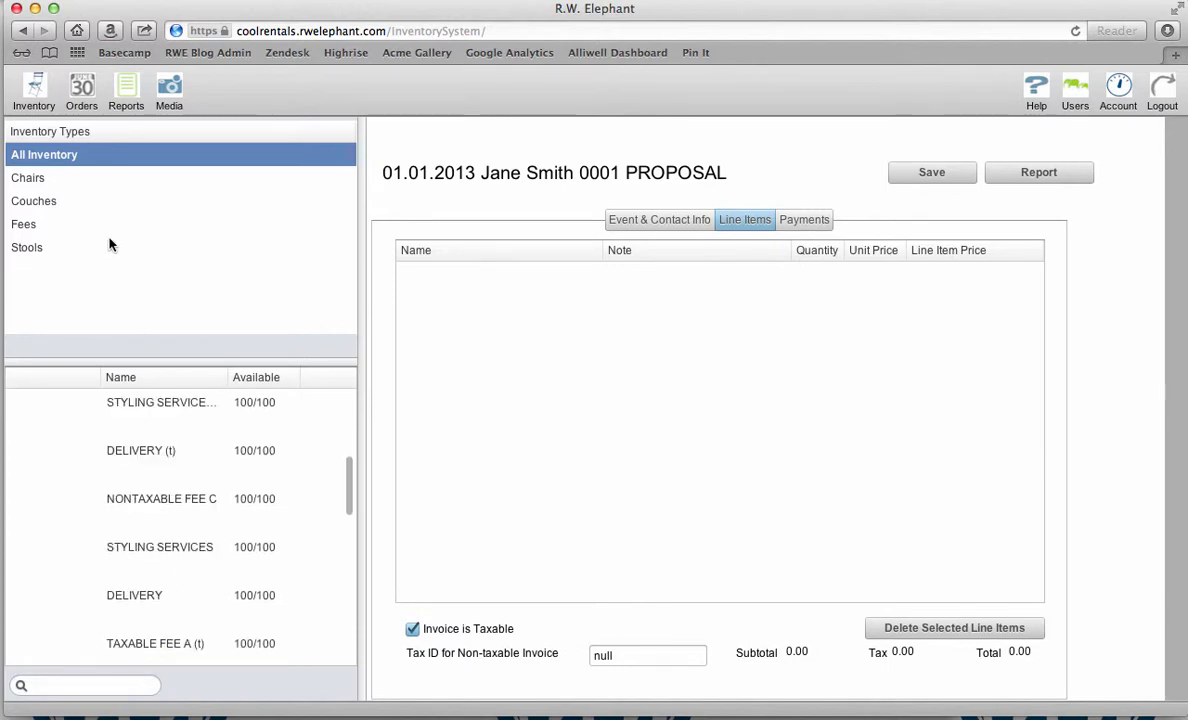
click(72, 177)
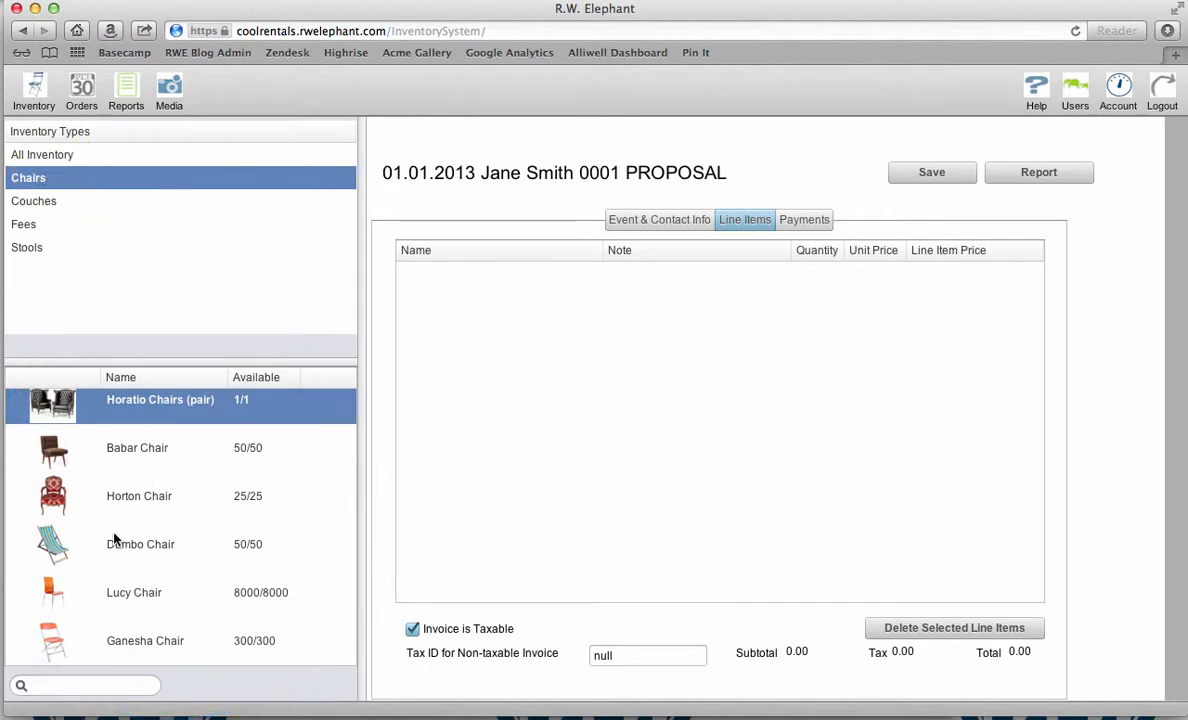
drag(168, 496, 585, 440)
click(258, 592)
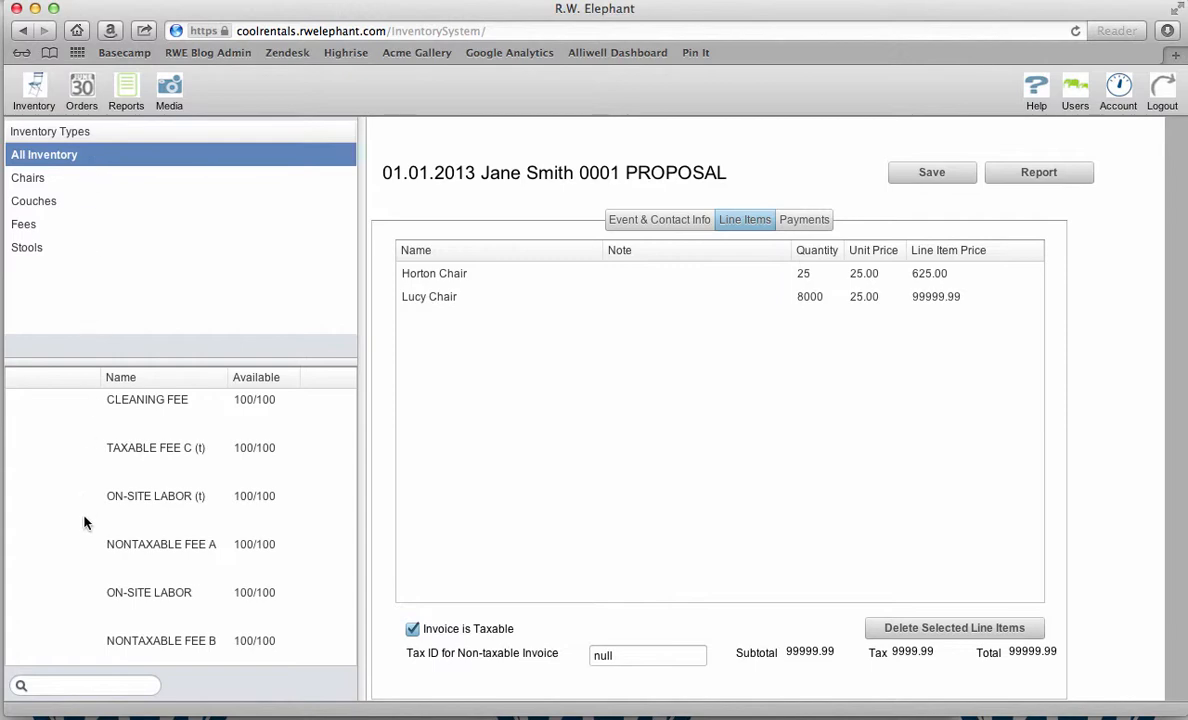
Step: Search inventory for 'couch' and drag the George Couch and Rosie Couch into the line items
click(105, 686)
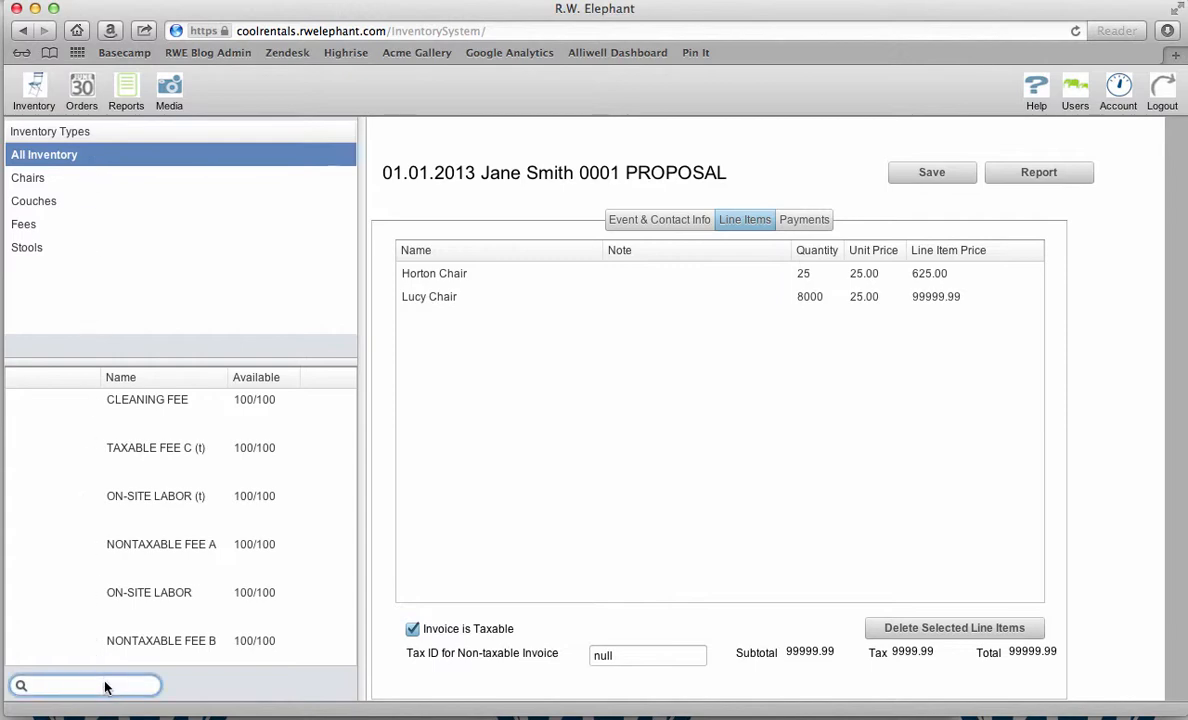
text(couch)
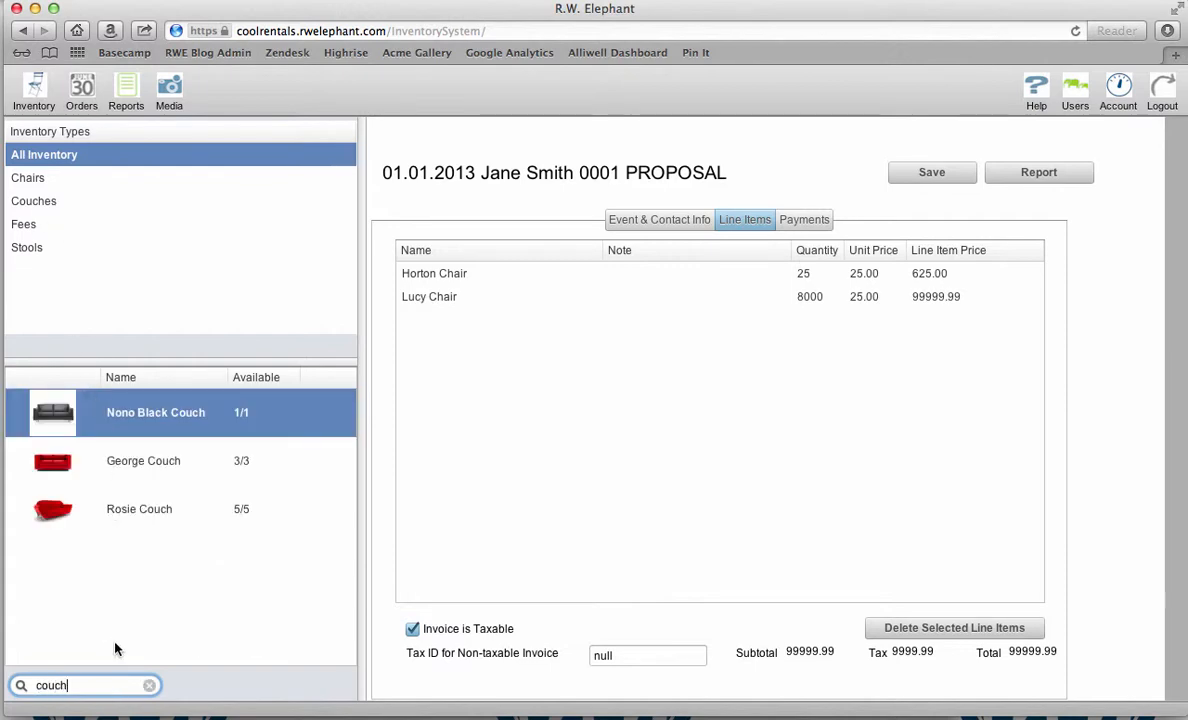
double_click(112, 685)
text(red)
double_click(118, 686)
text(uphol)
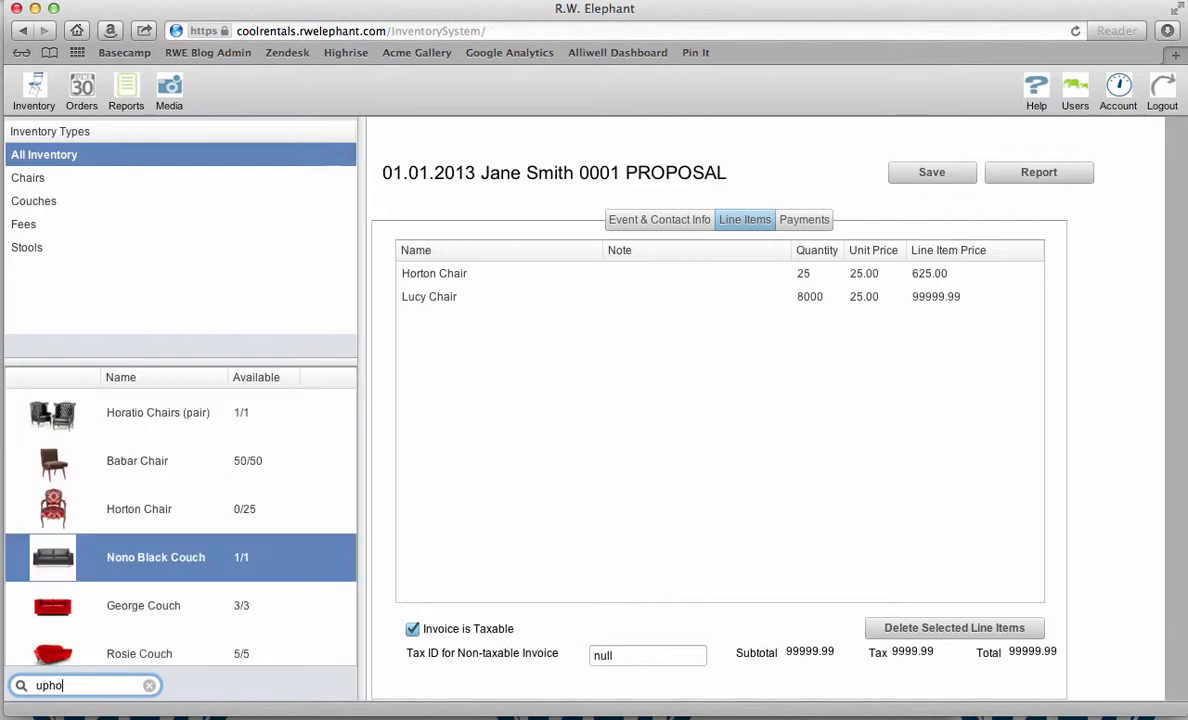
double_click(115, 686)
text(couch)
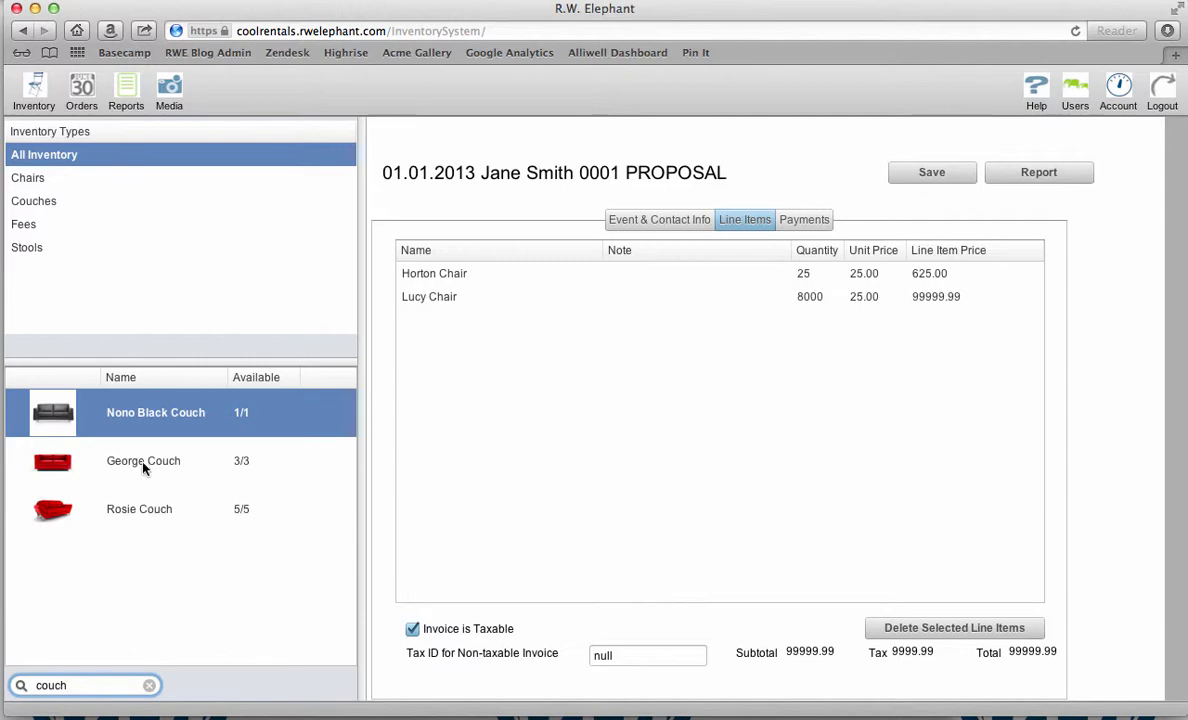
drag(143, 467, 537, 420)
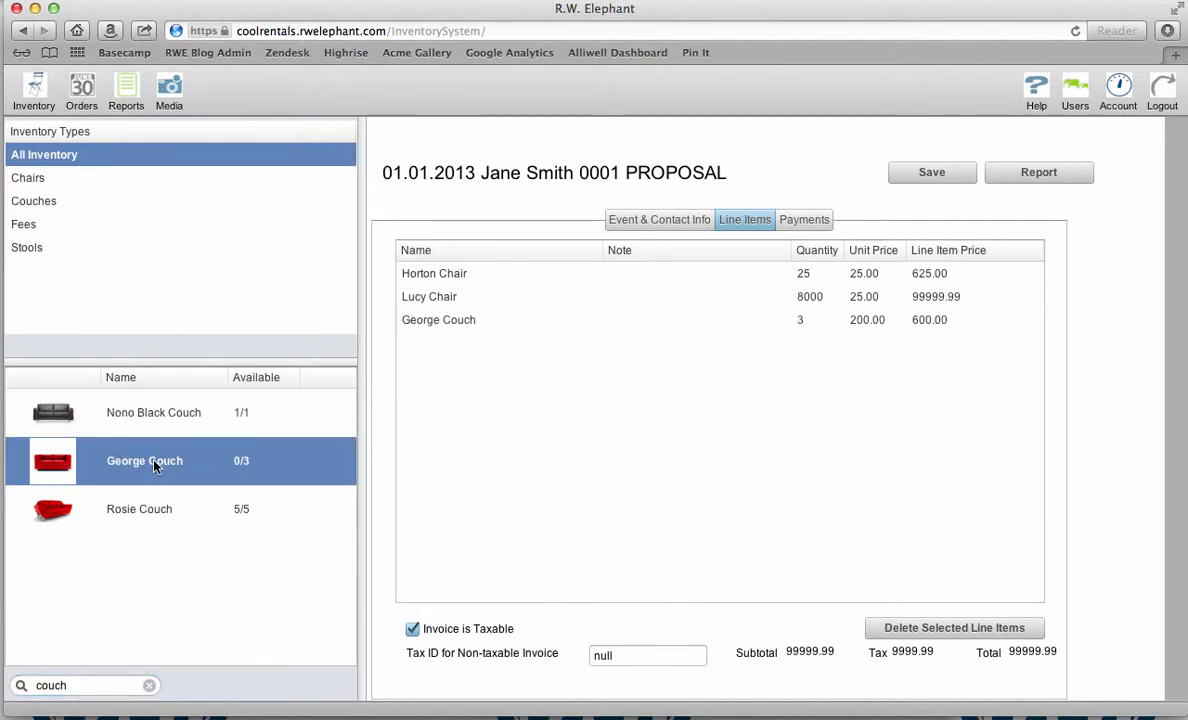
click(142, 510)
drag(143, 511, 549, 430)
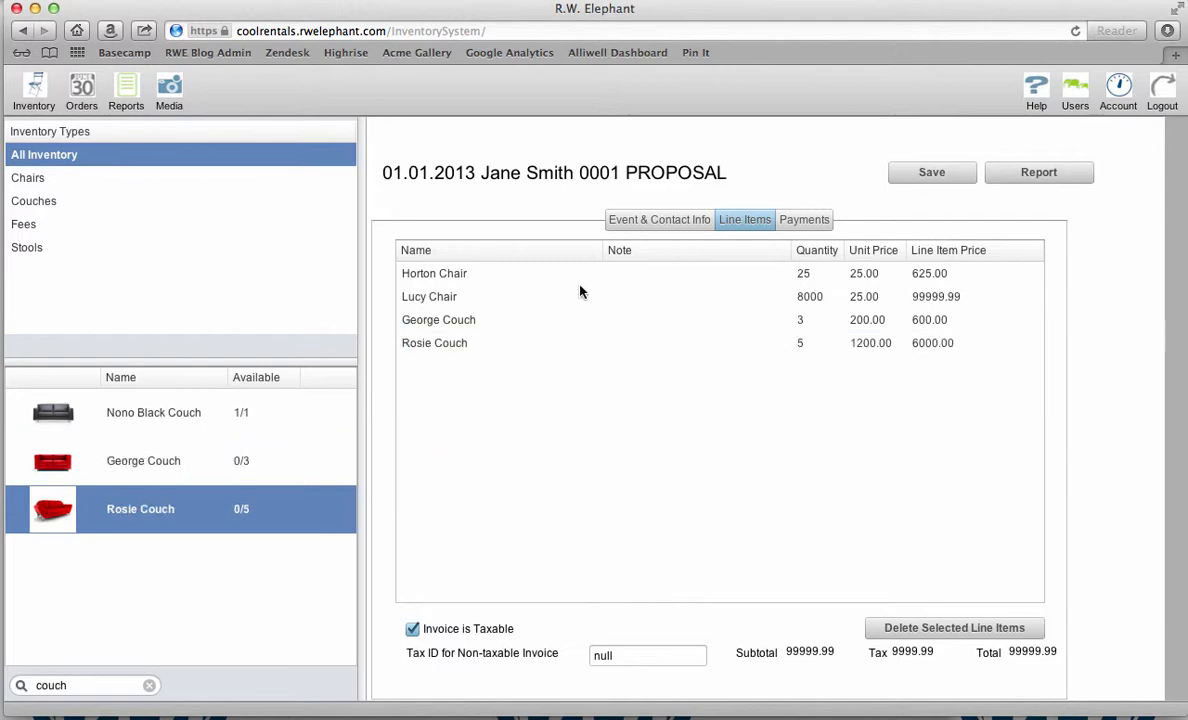
Step: Change the line quantities to Horton Chair 13, Lucy Chair 20 and Rosie Couch 3
double_click(803, 277)
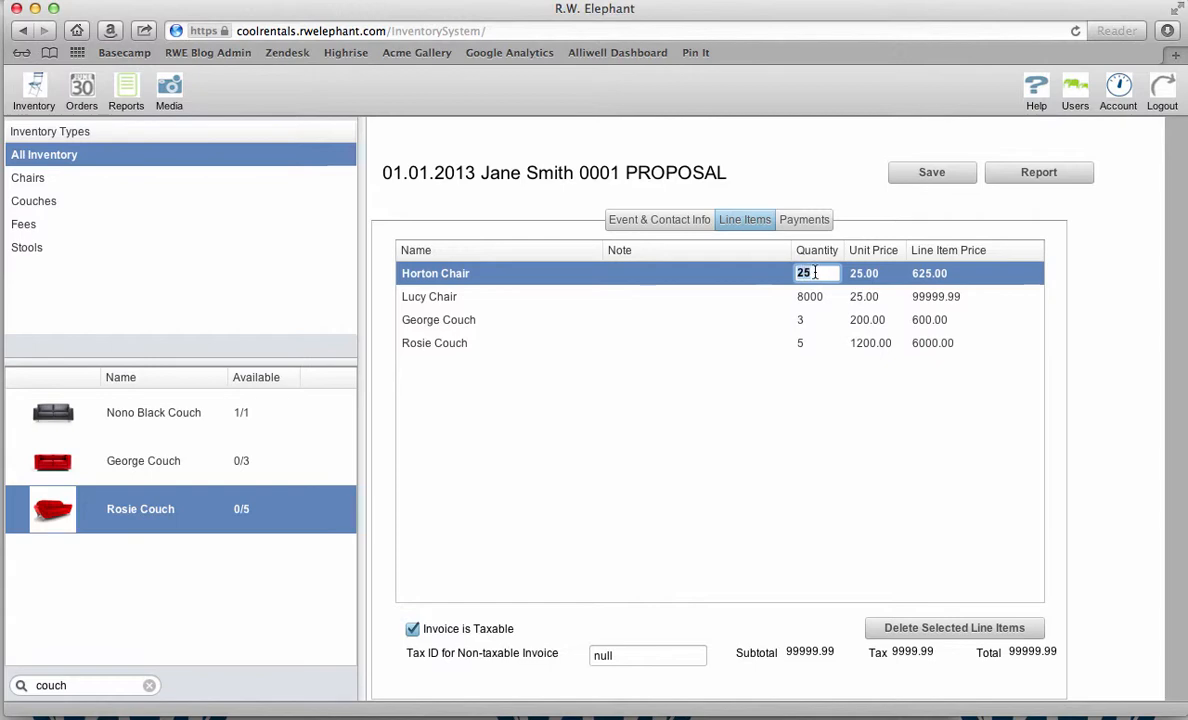
text(13)
double_click(815, 297)
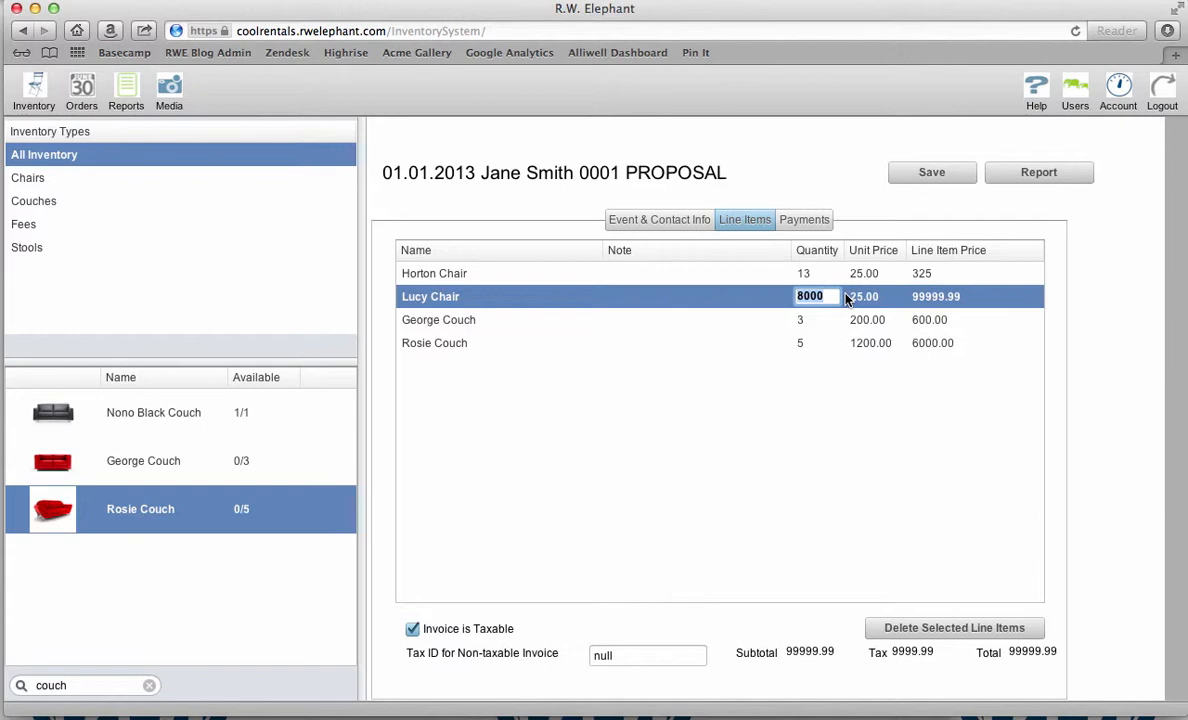
text(20)
click(855, 376)
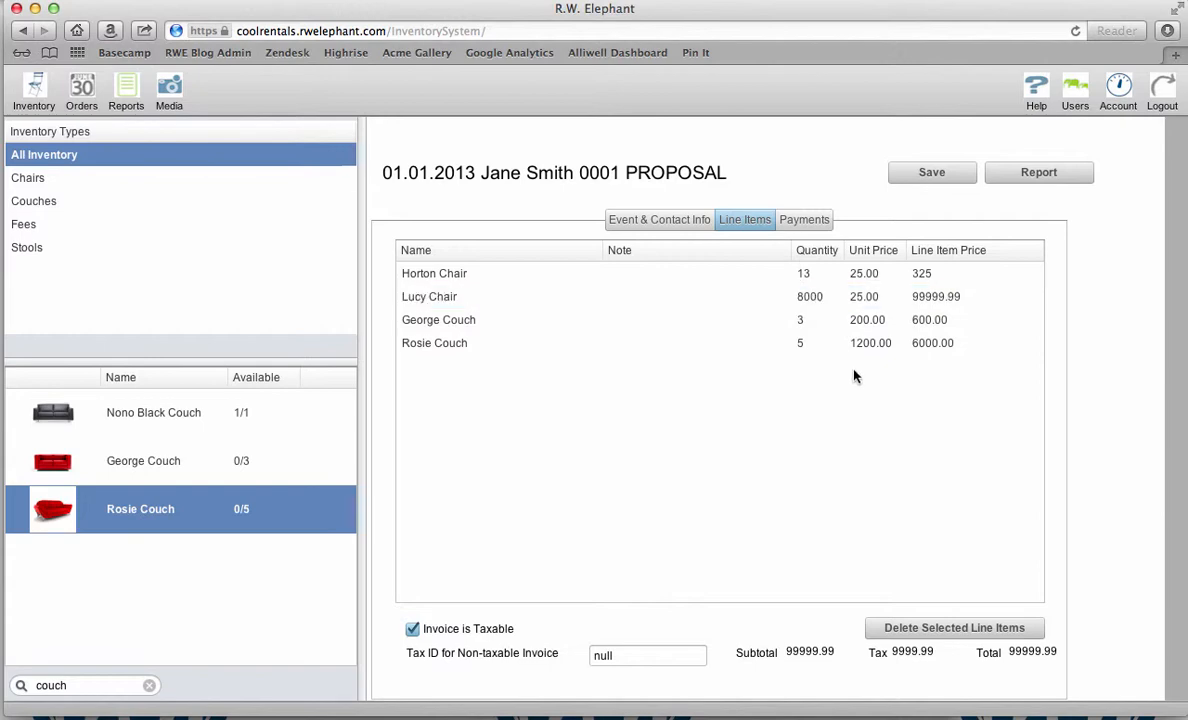
double_click(803, 344)
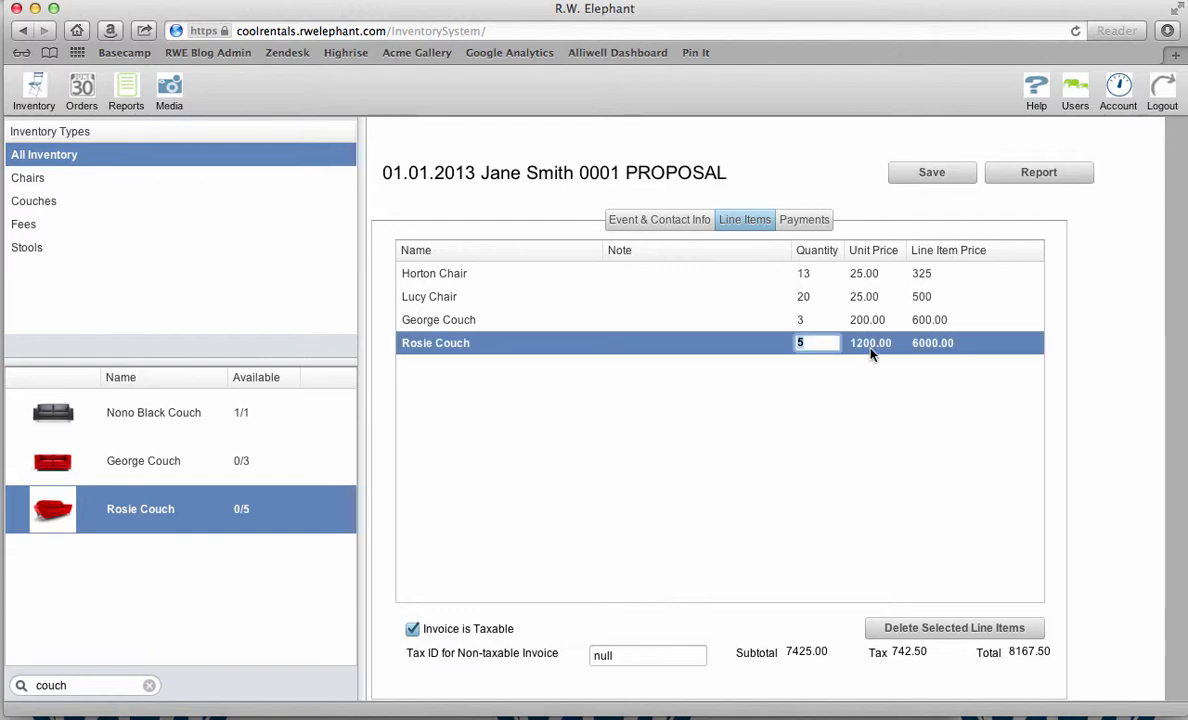
text(3)
click(846, 387)
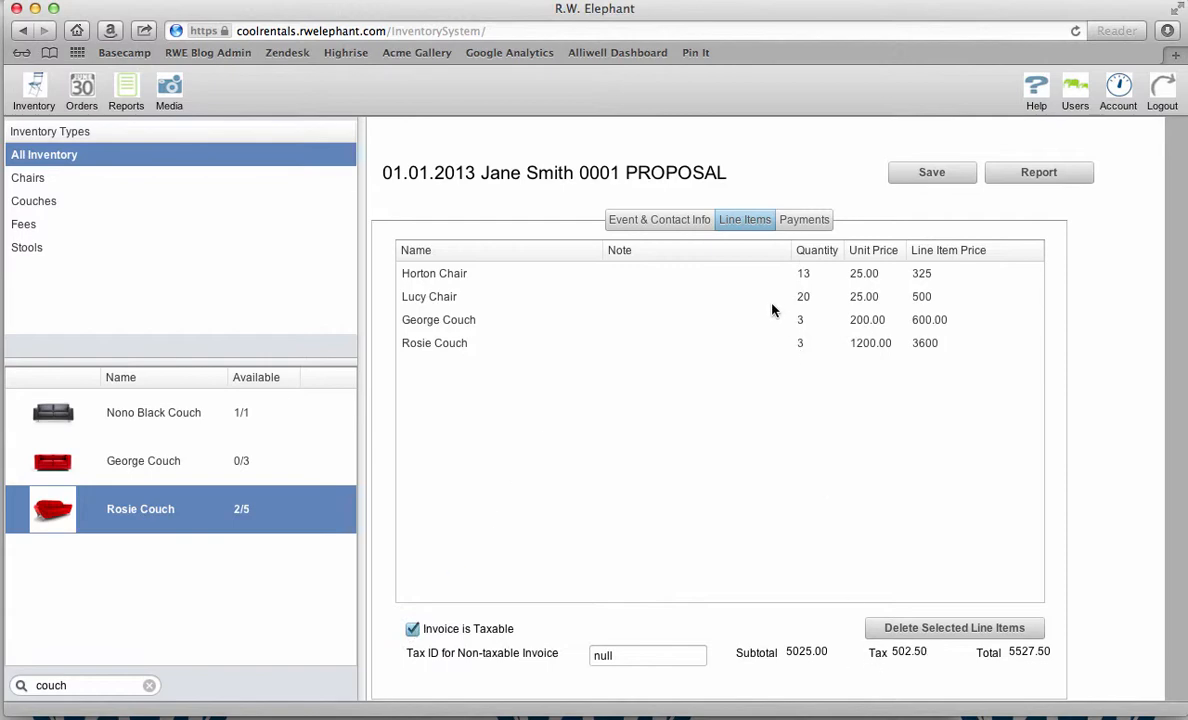
Step: Save the proposal with Invoice is Taxable unchecked, then reopen it for editing
click(421, 632)
click(932, 175)
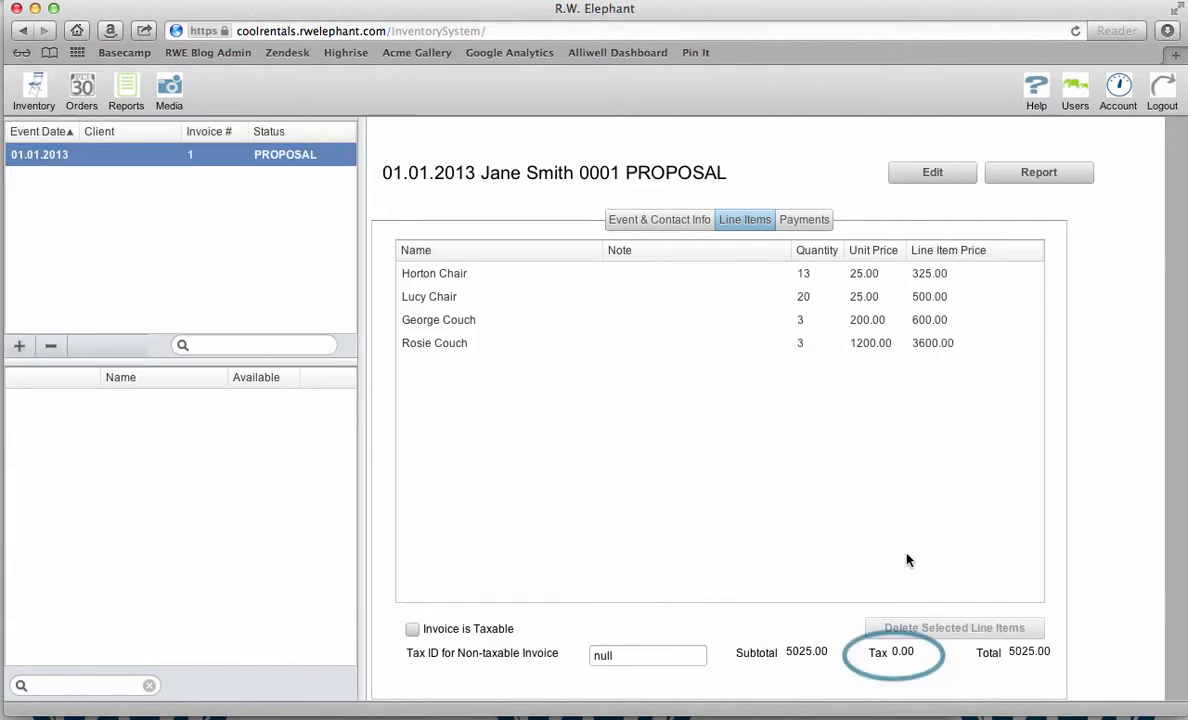
click(926, 167)
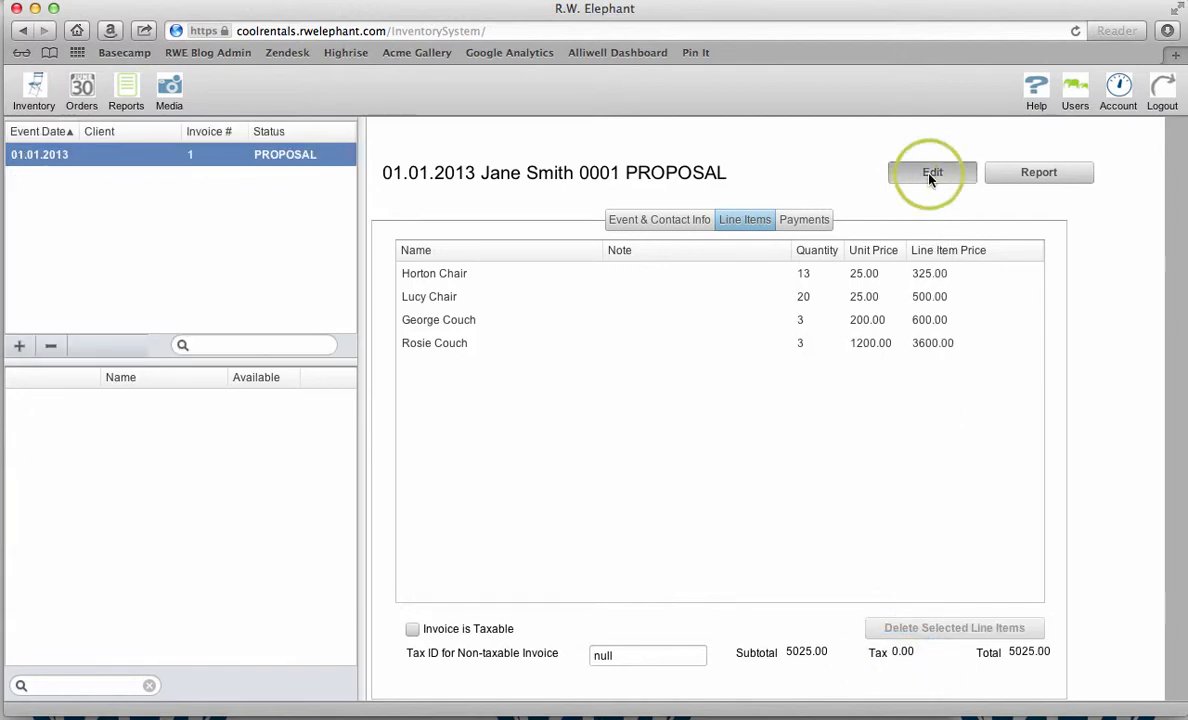
Step: Recheck Invoice is Taxable, save for tax 502.50 and total 5527.50, and reopen it
click(413, 630)
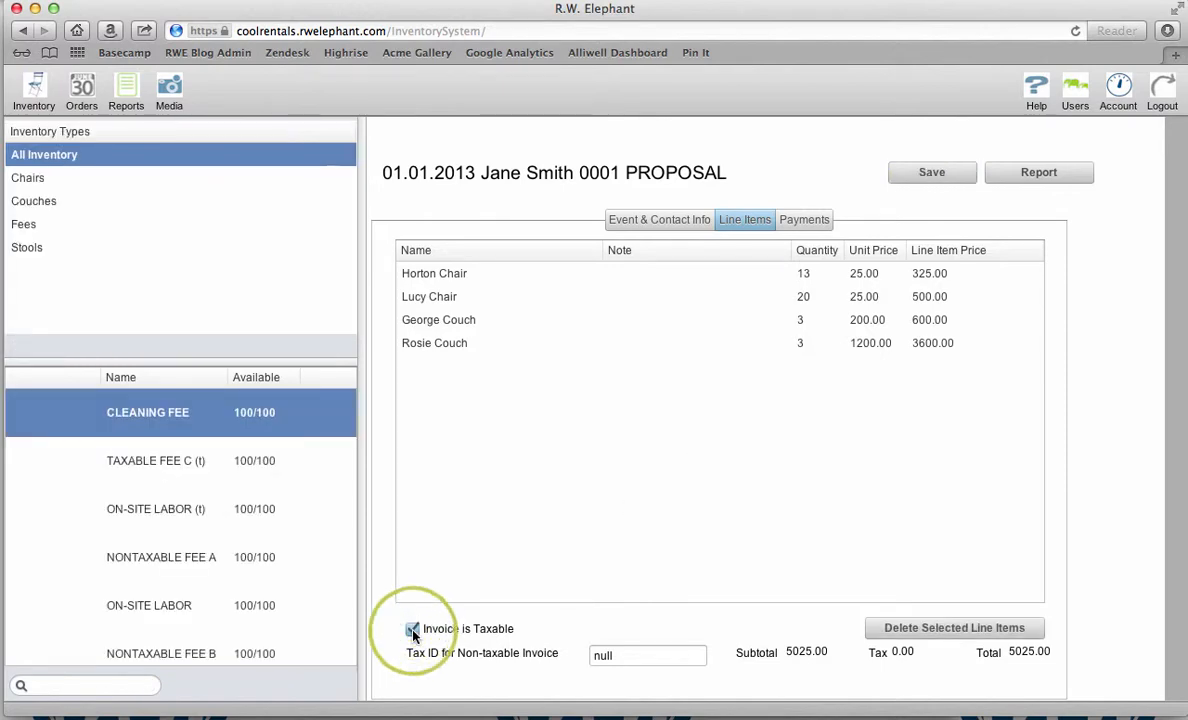
click(919, 172)
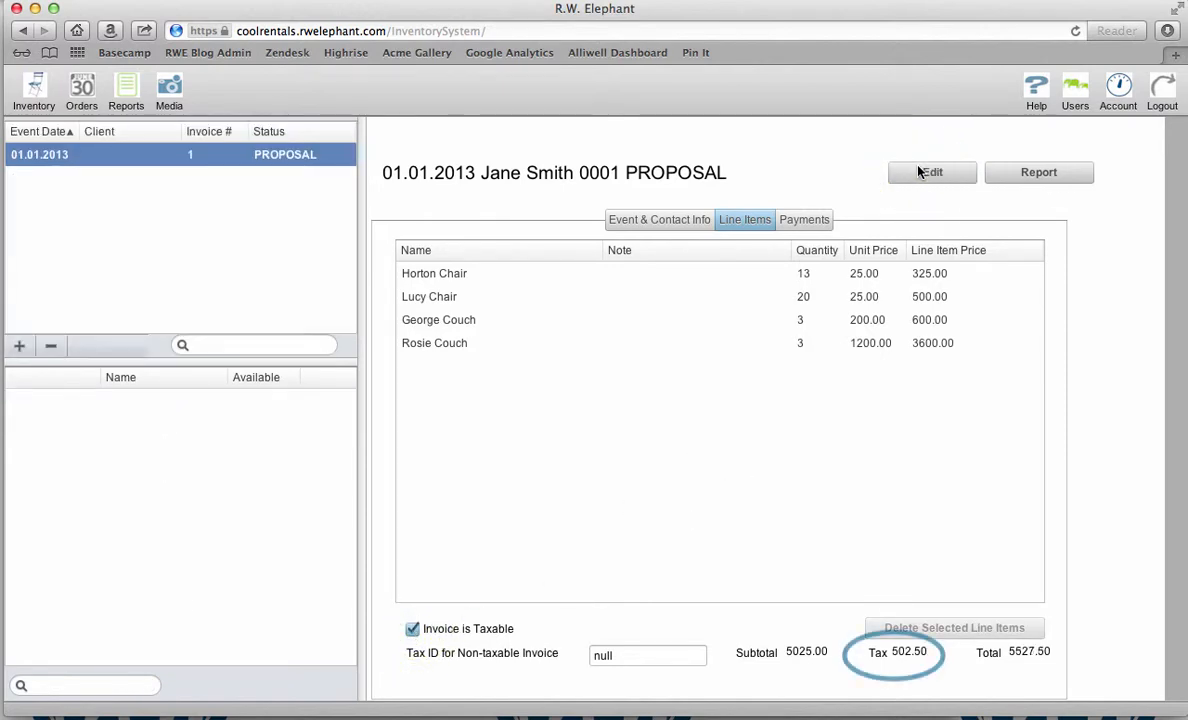
click(925, 172)
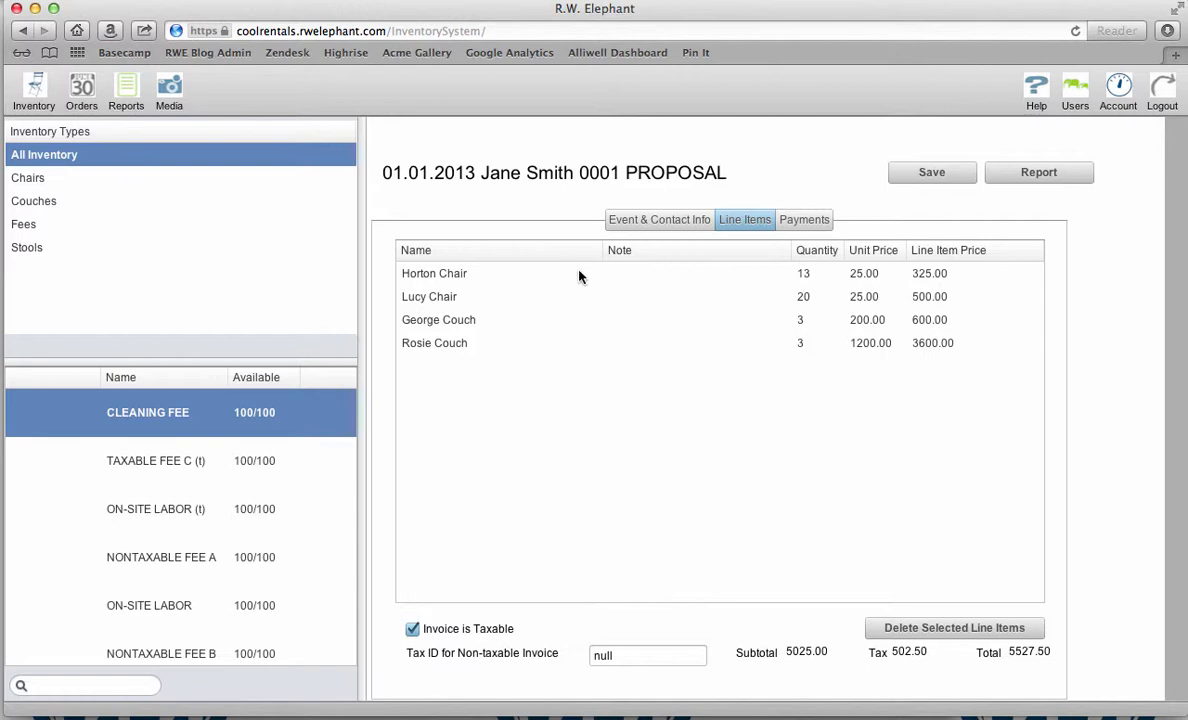
Step: Set the Horton Chair unit price to 12
click(870, 275)
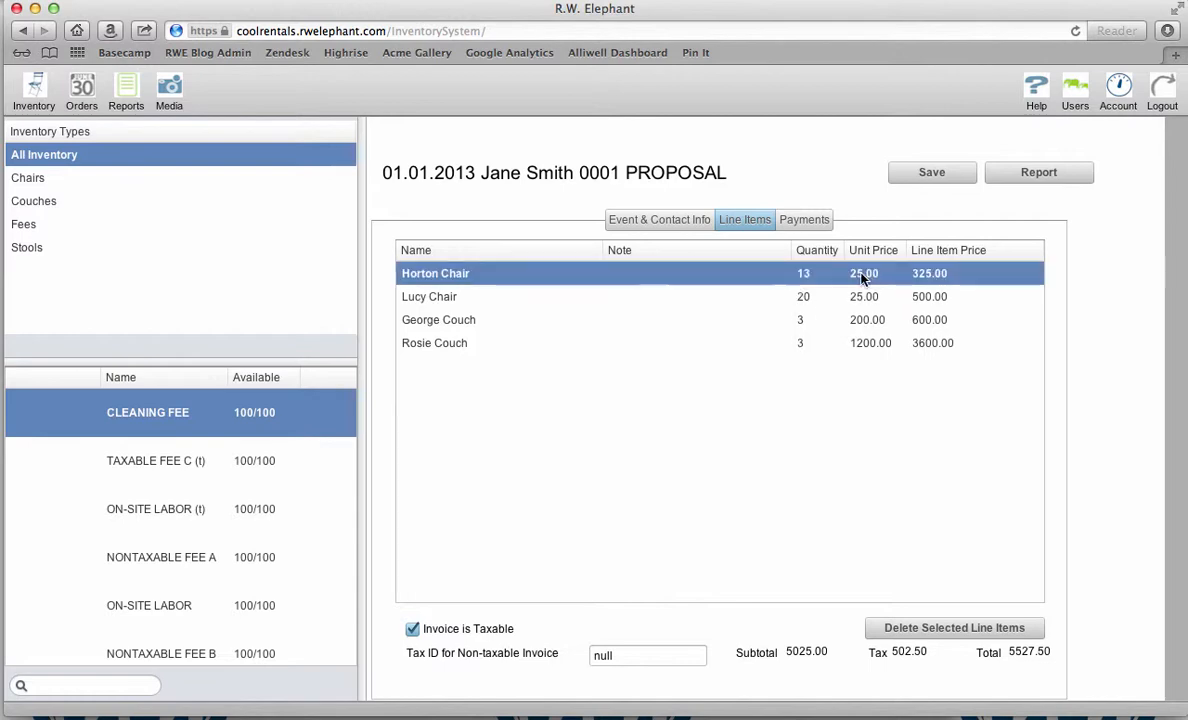
double_click(863, 276)
text(12)
click(866, 377)
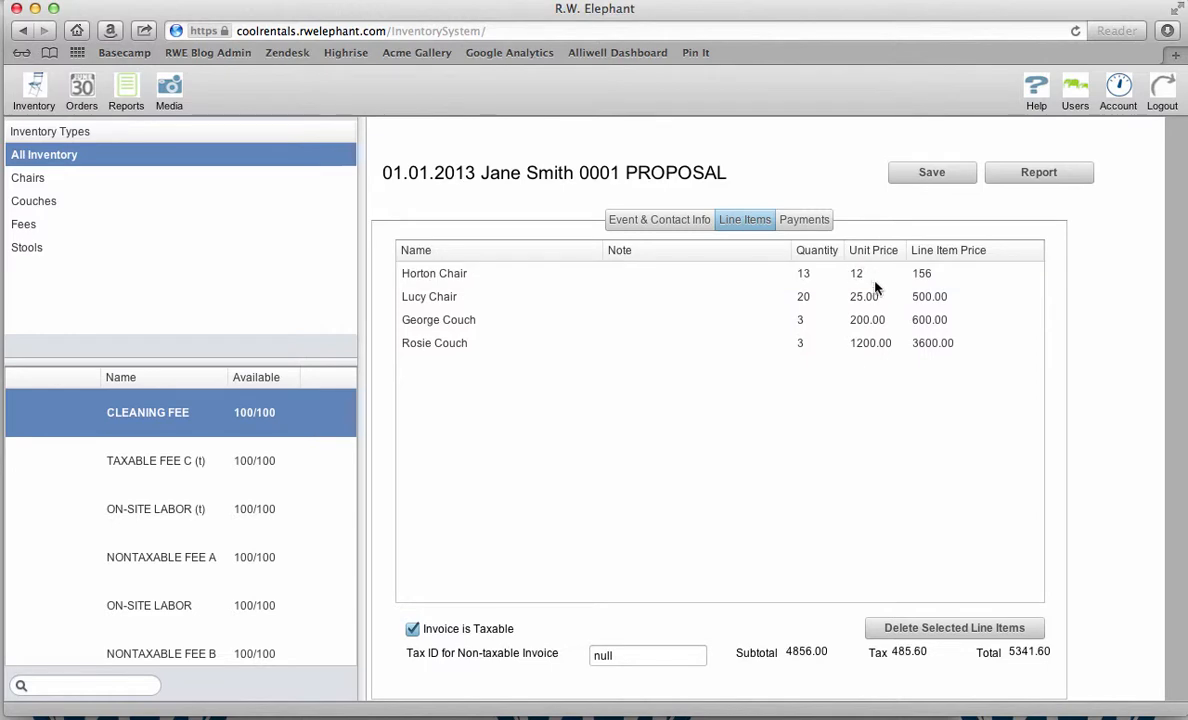
Step: Set the George Couch line item price to 500
double_click(926, 320)
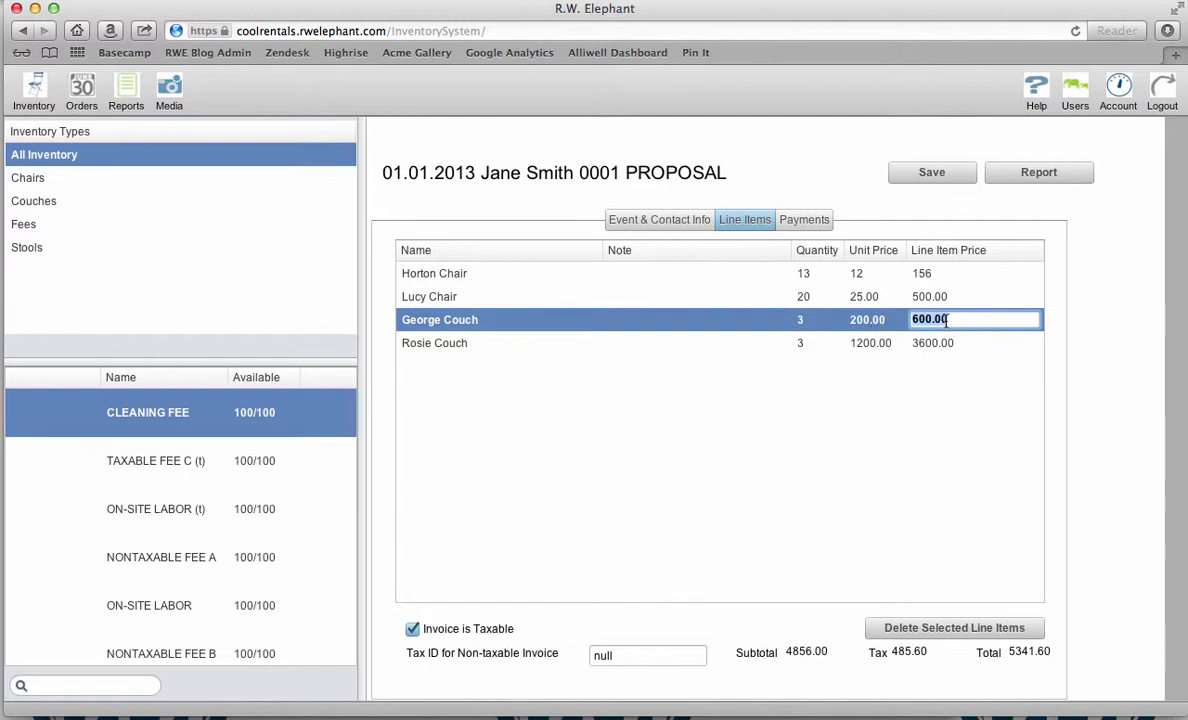
text(500)
click(939, 368)
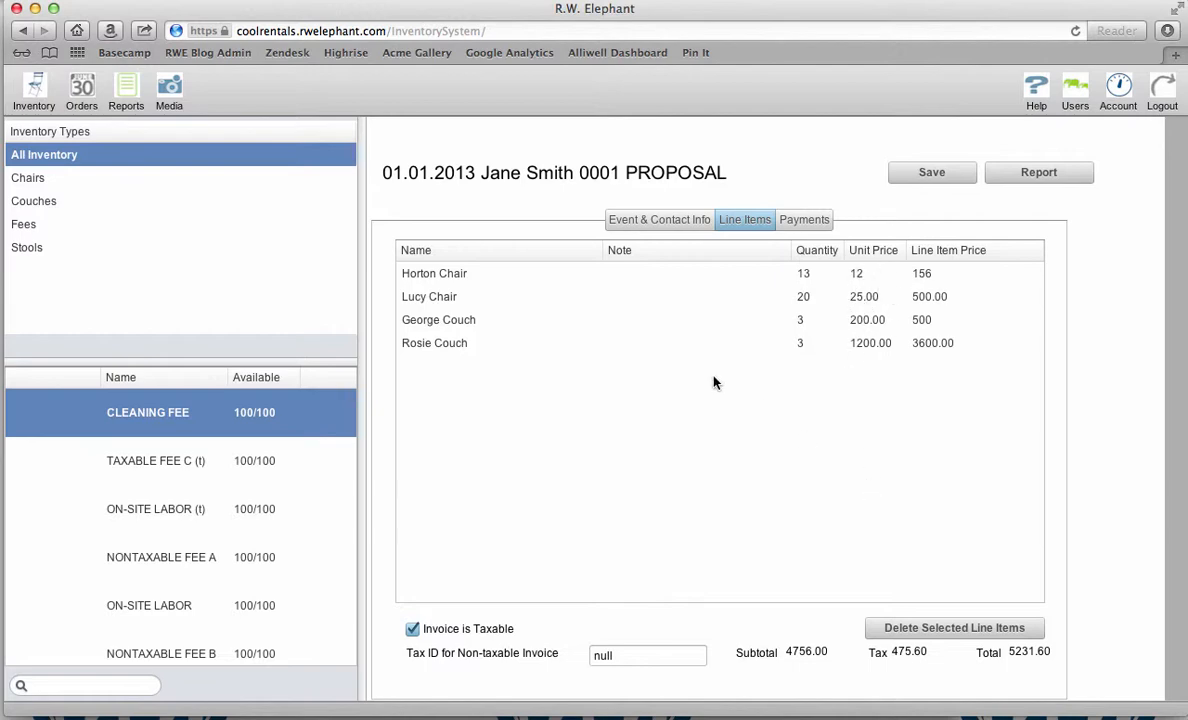
click(732, 322)
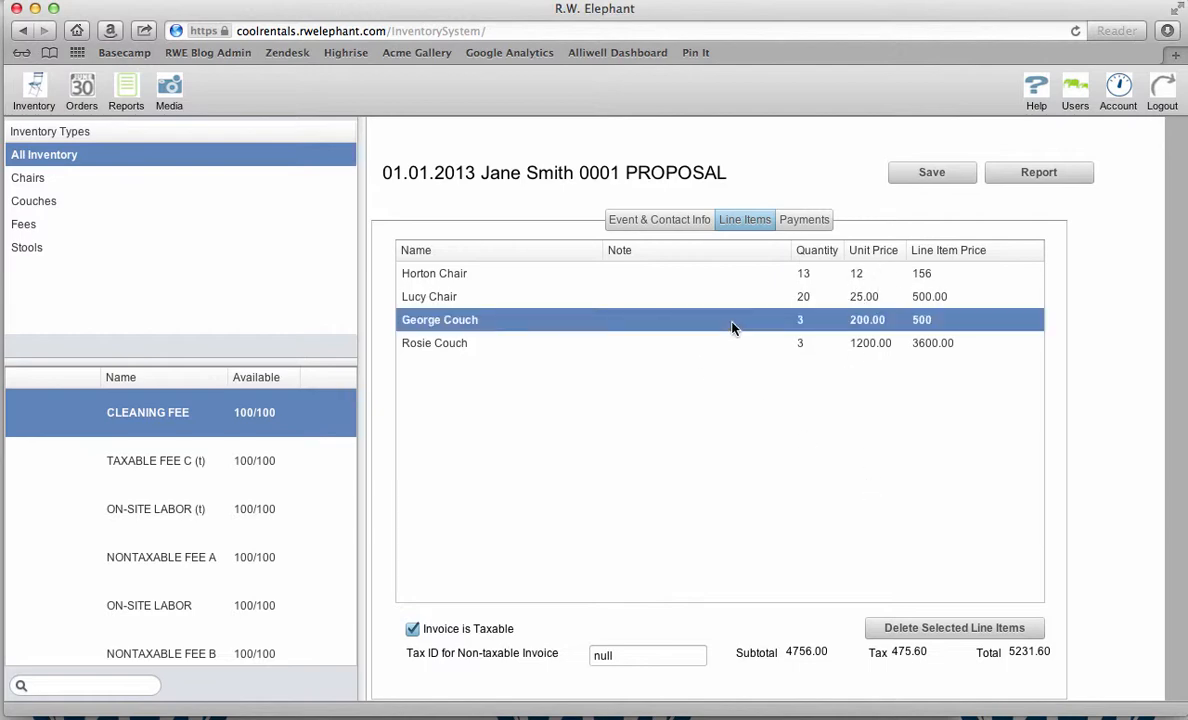
Step: Set the George Couch quantity to 0 to drop it from the proposal
click(801, 322)
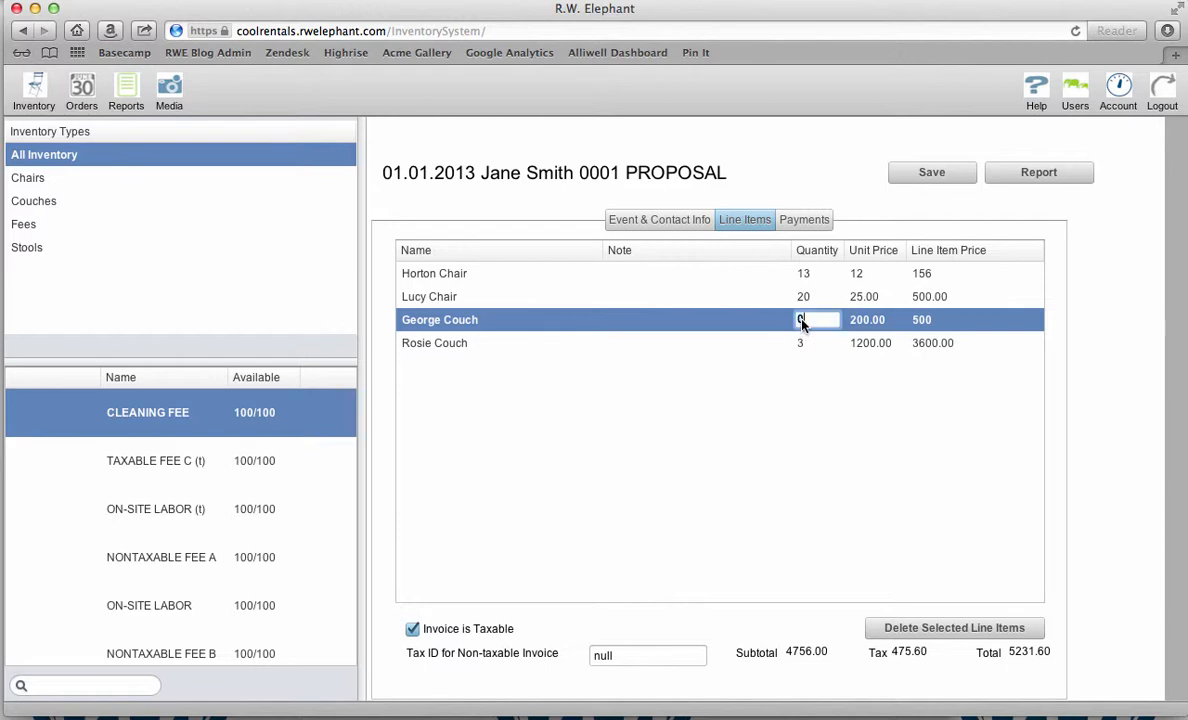
text(0)
key(Return)
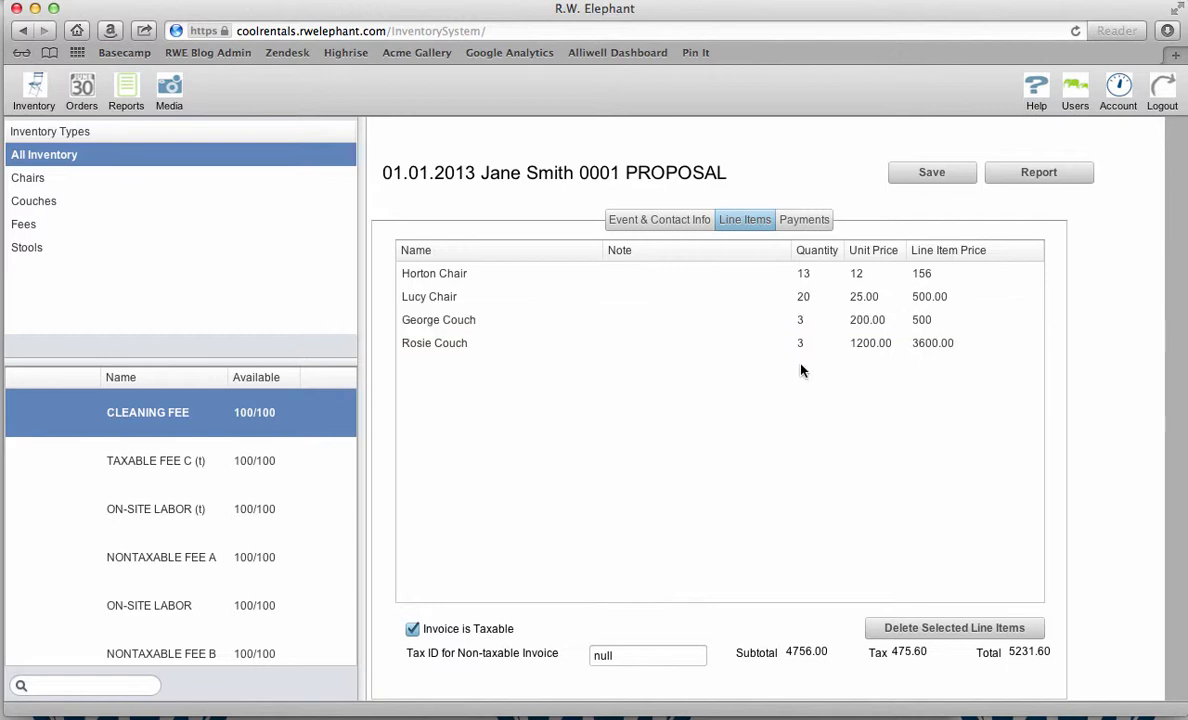
Step: Select the Horton Chair and Rosie Couch lines and delete them
click(851, 298)
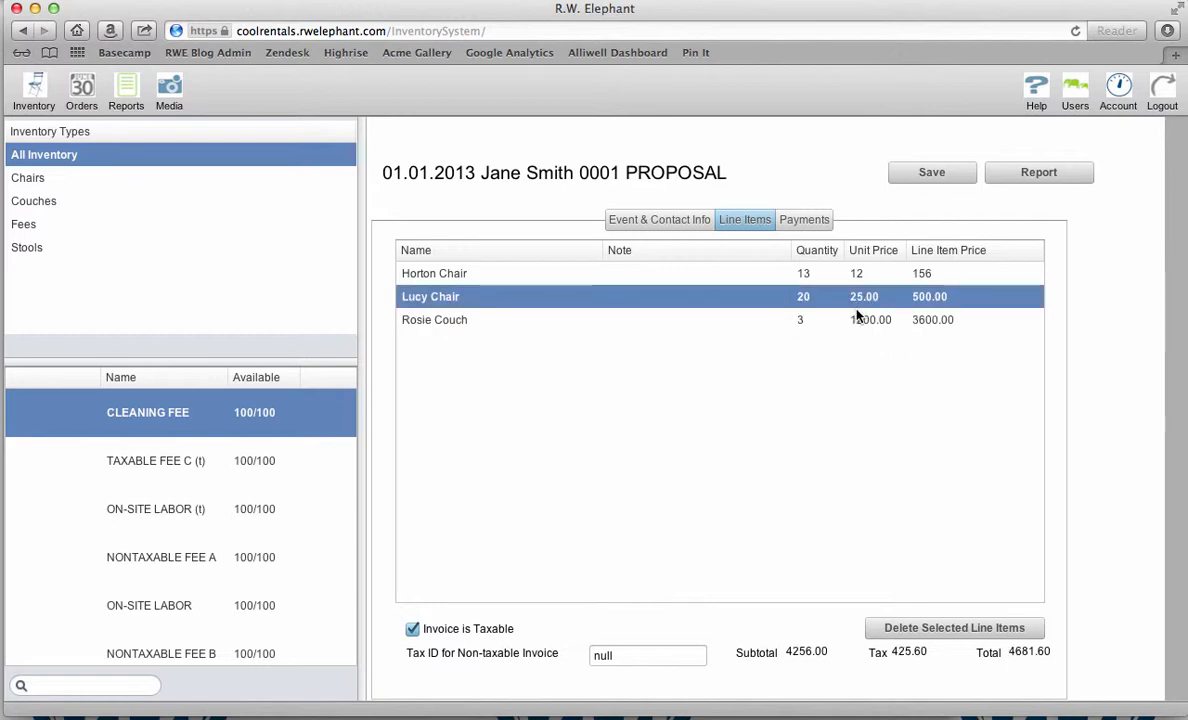
shift+click(856, 320)
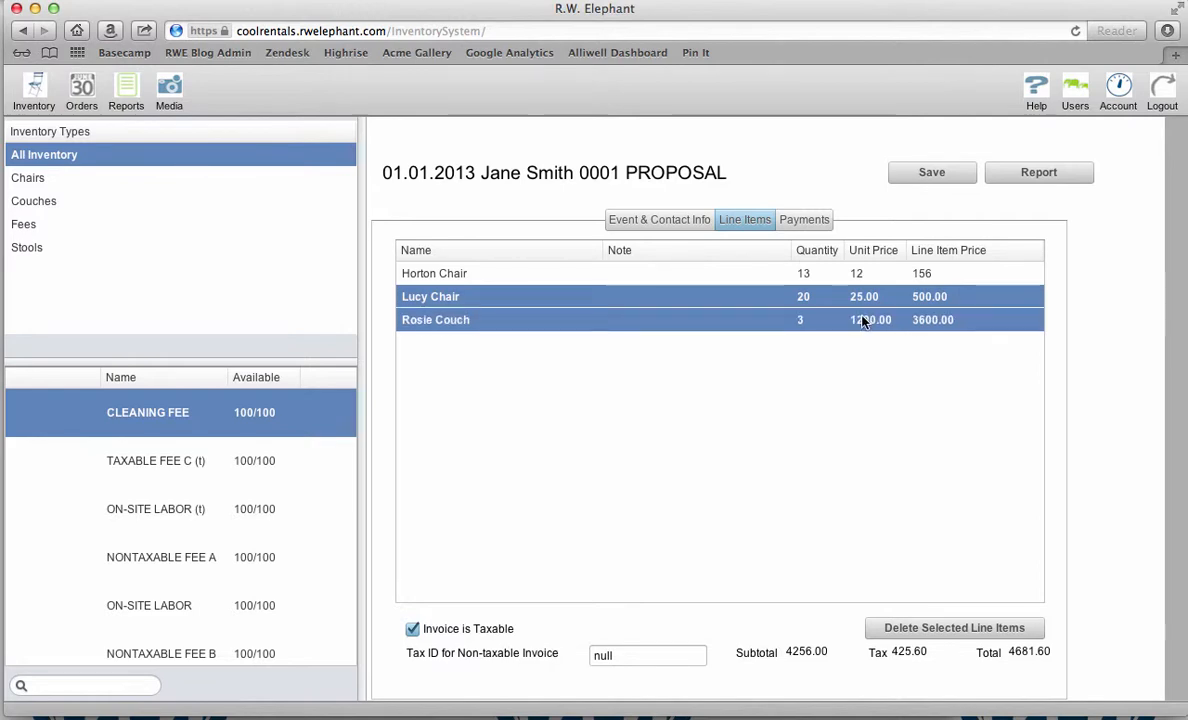
click(843, 351)
click(827, 276)
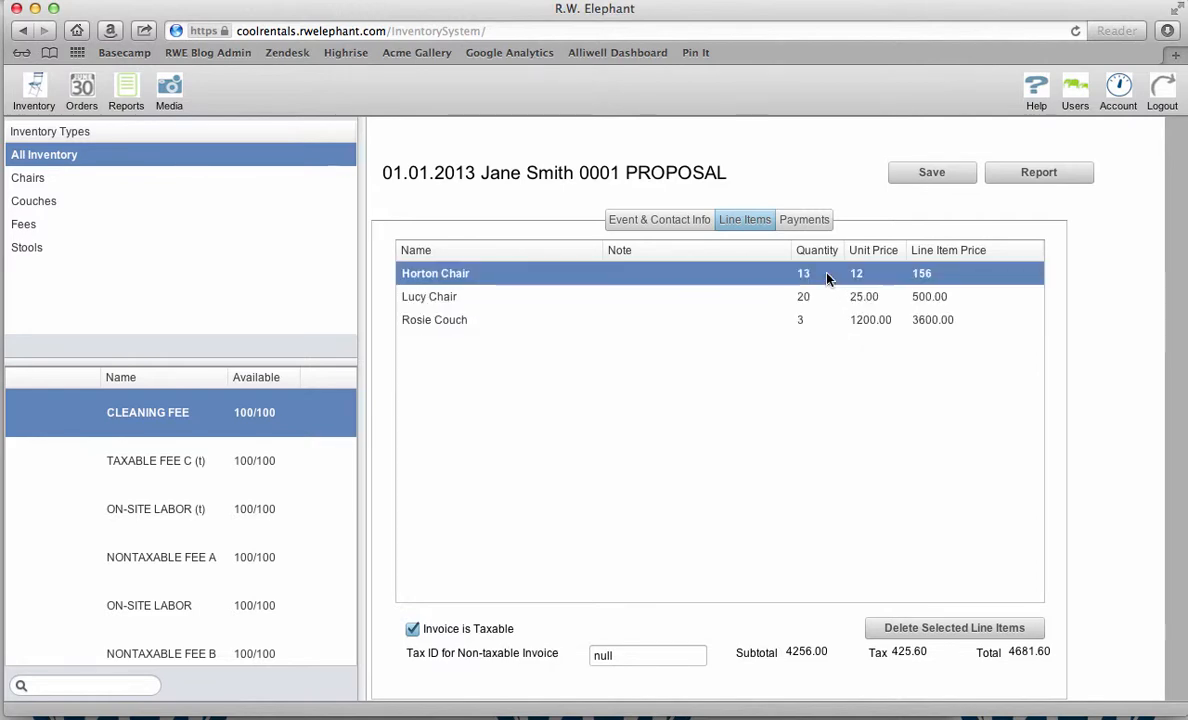
super+click(841, 323)
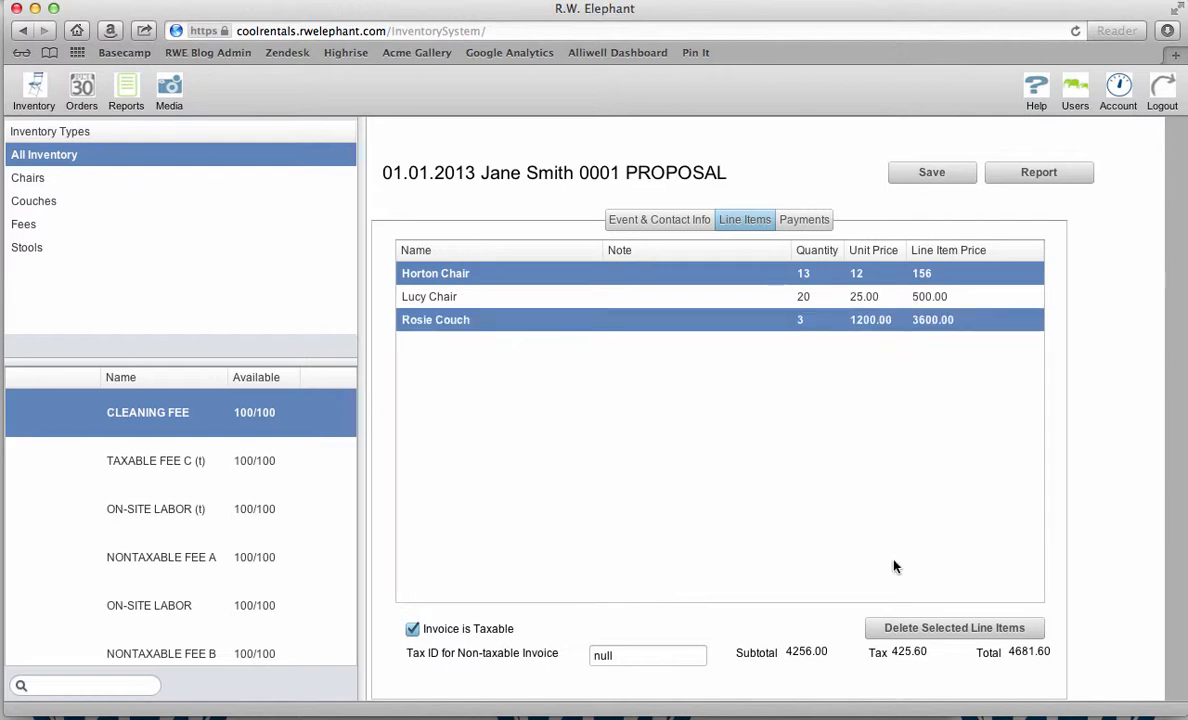
click(956, 630)
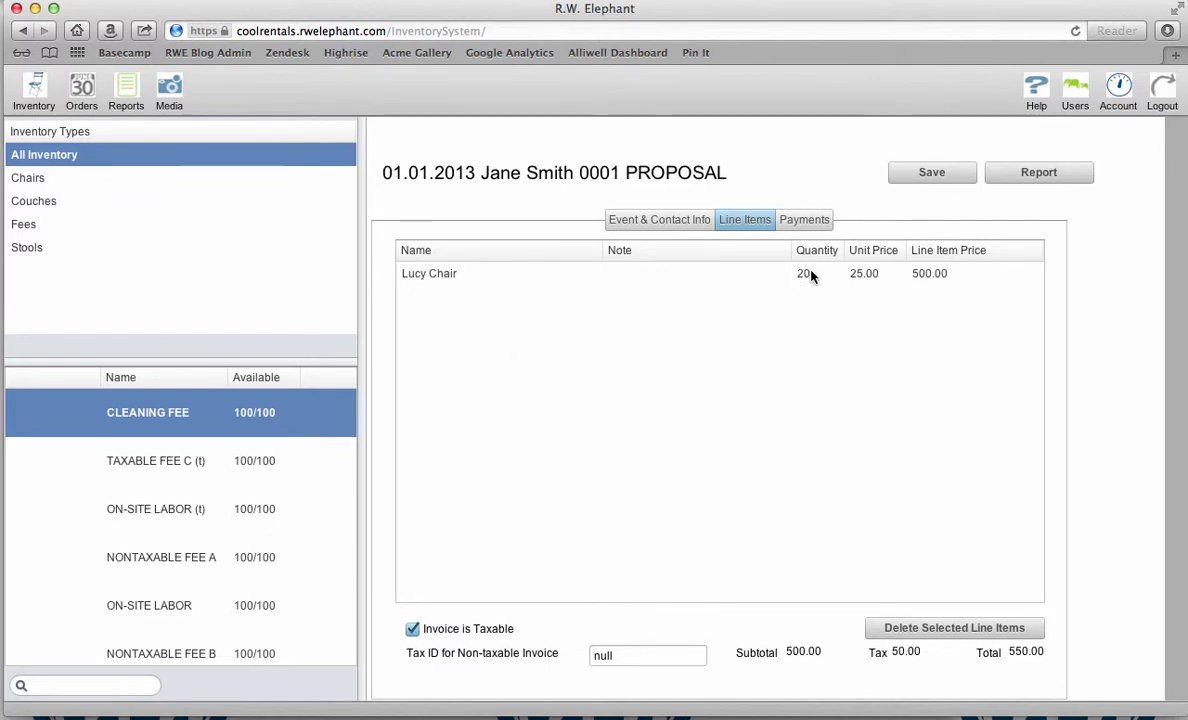
Step: Add the DELIVERY (t) fee from the Fees list to the line items
scroll(272, 578, down, 5)
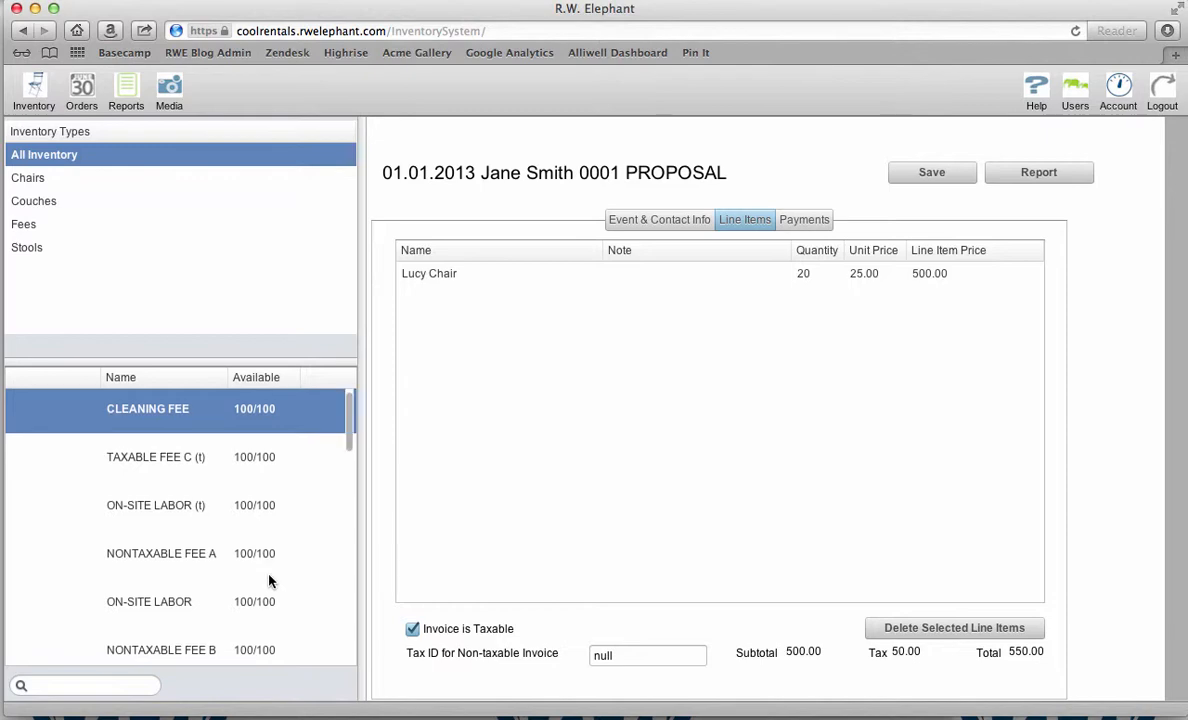
click(286, 552)
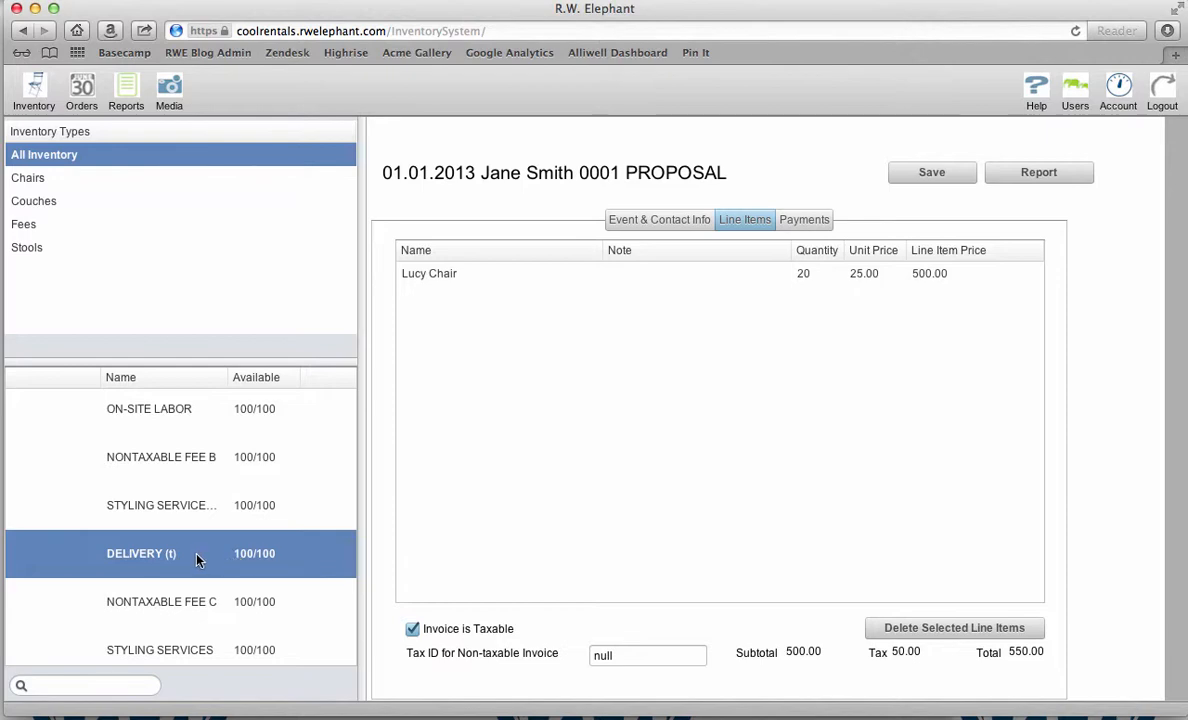
drag(197, 558, 546, 461)
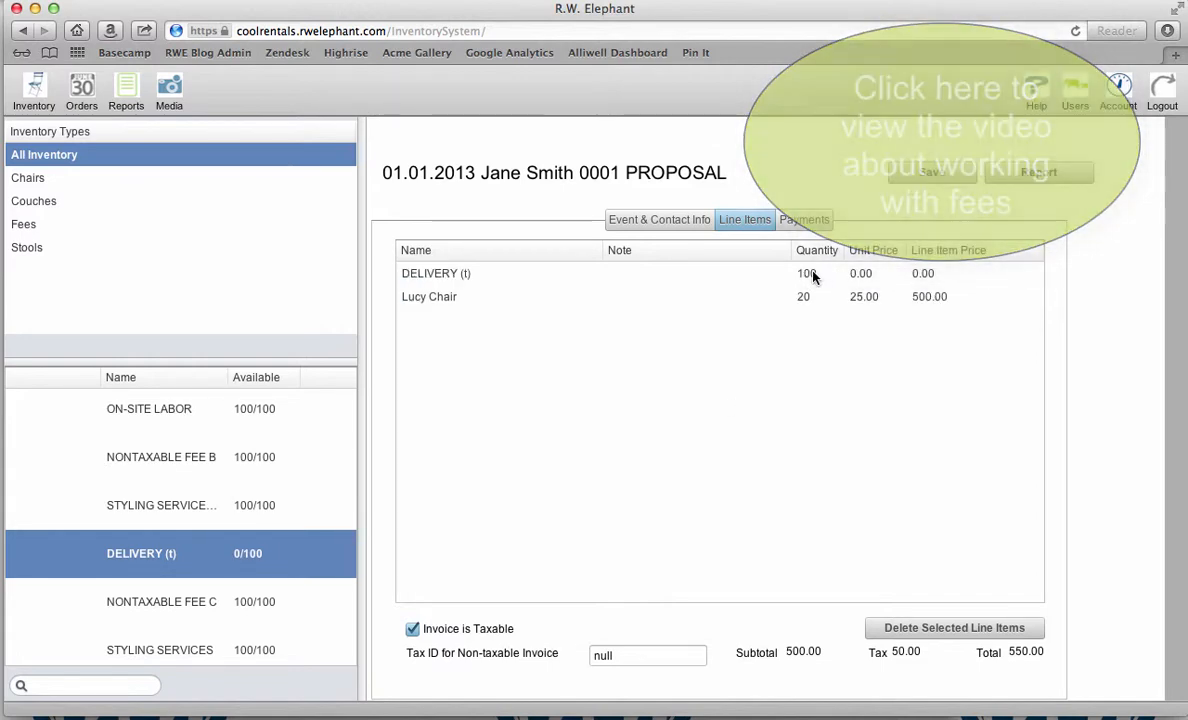
Step: Set the Delivery fee to quantity 1 at unit price 50 and save the proposal
double_click(808, 273)
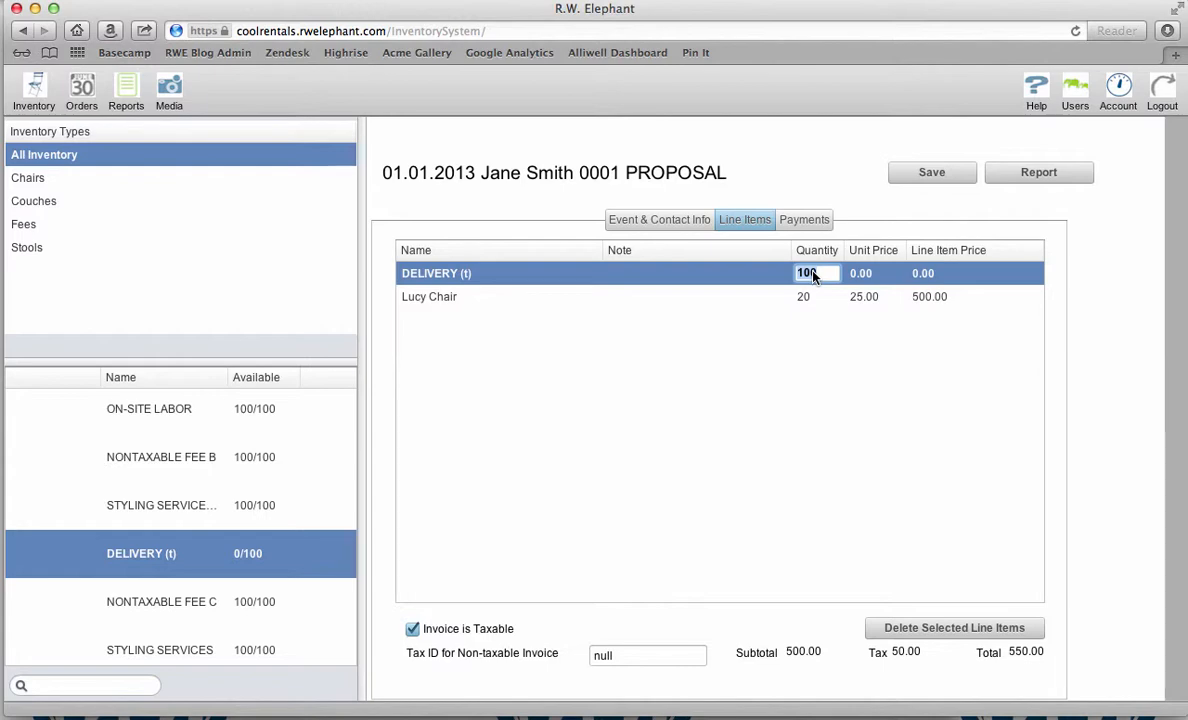
text(1)
key(Return)
double_click(862, 275)
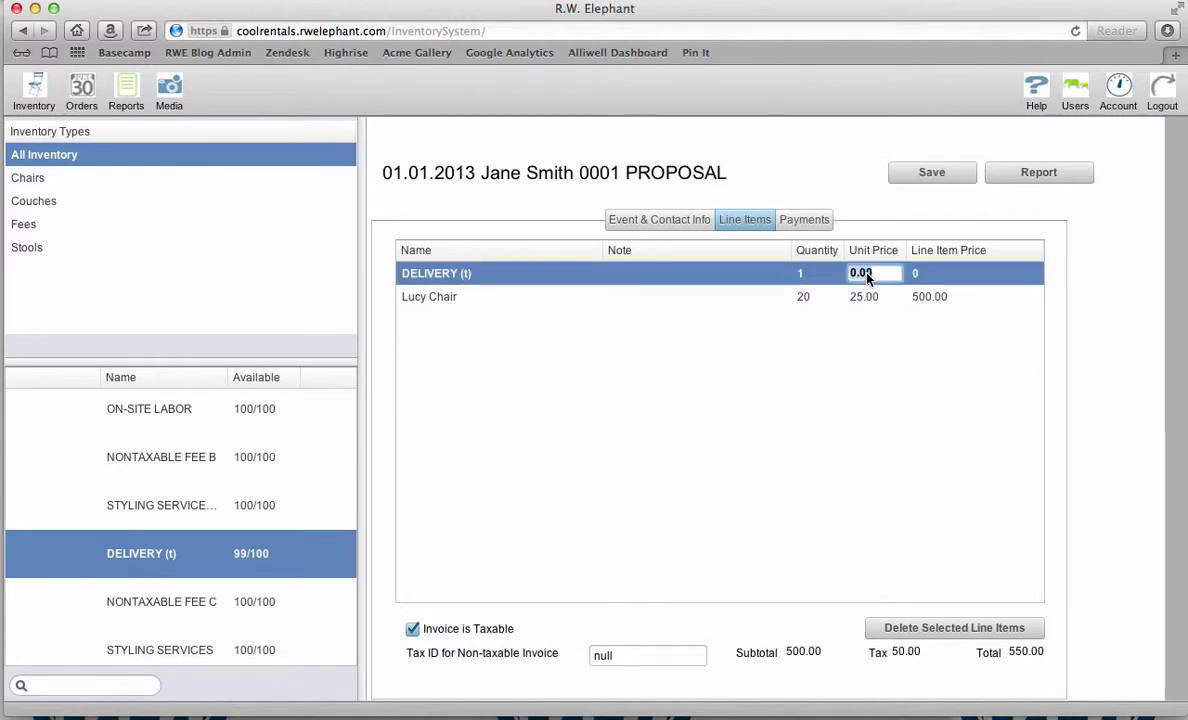
text(50)
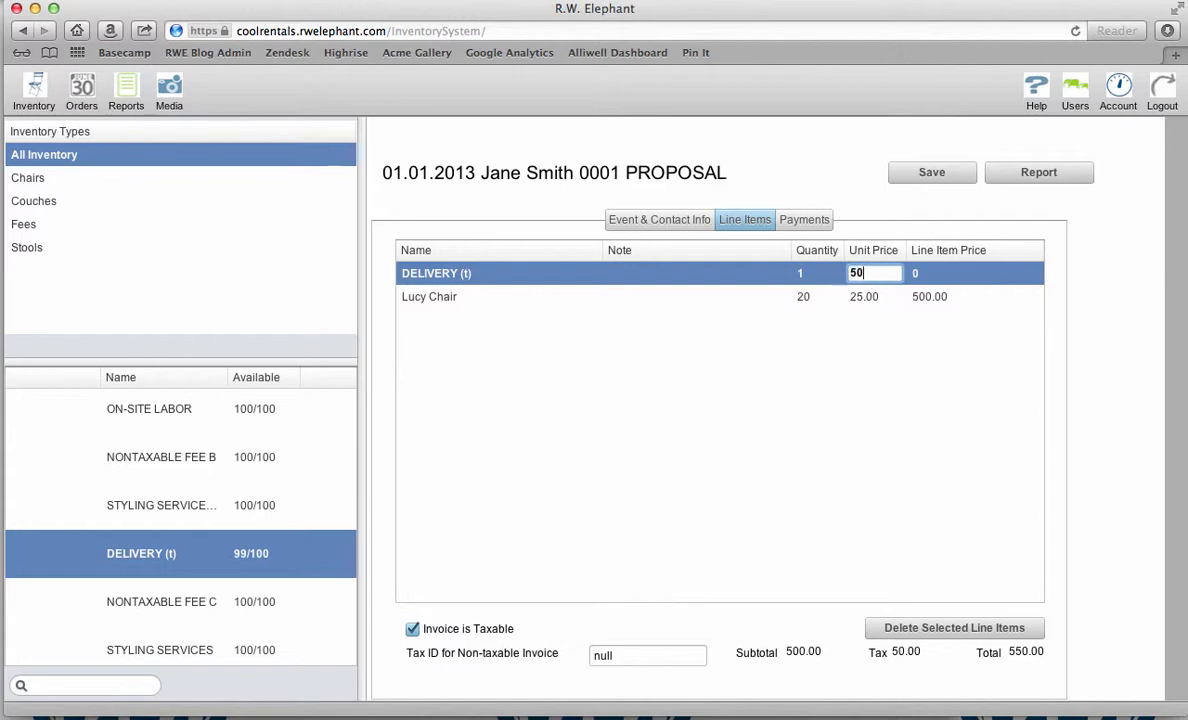
click(898, 332)
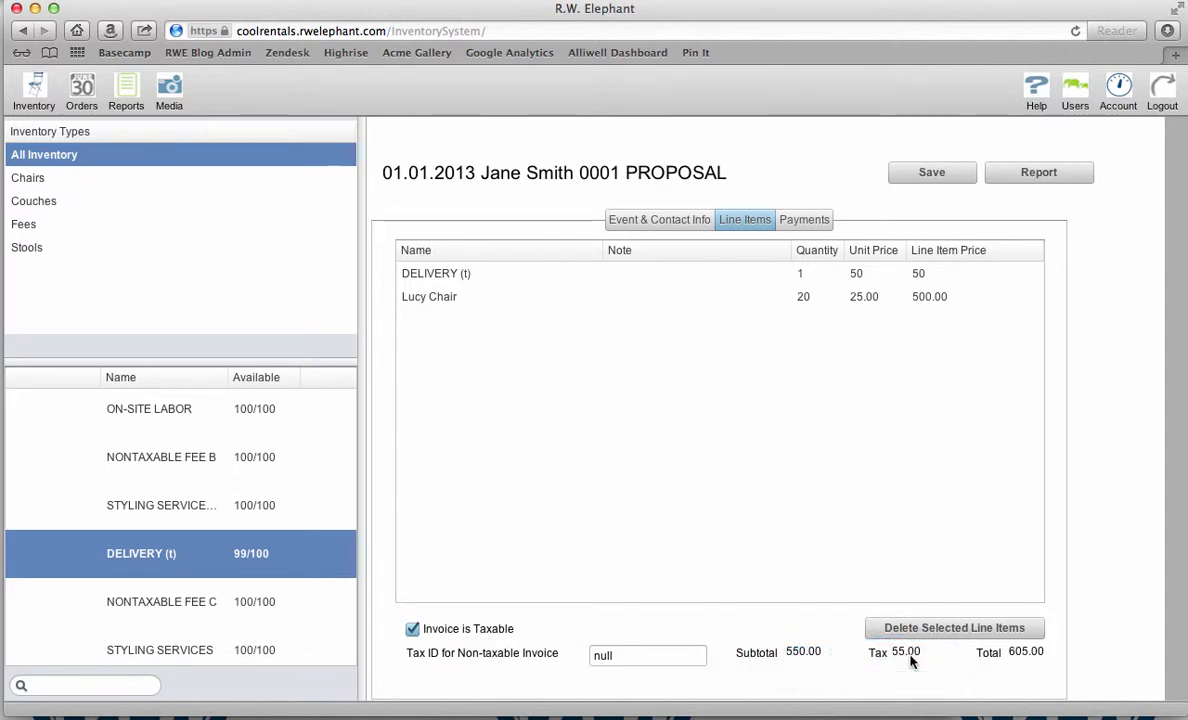
click(926, 176)
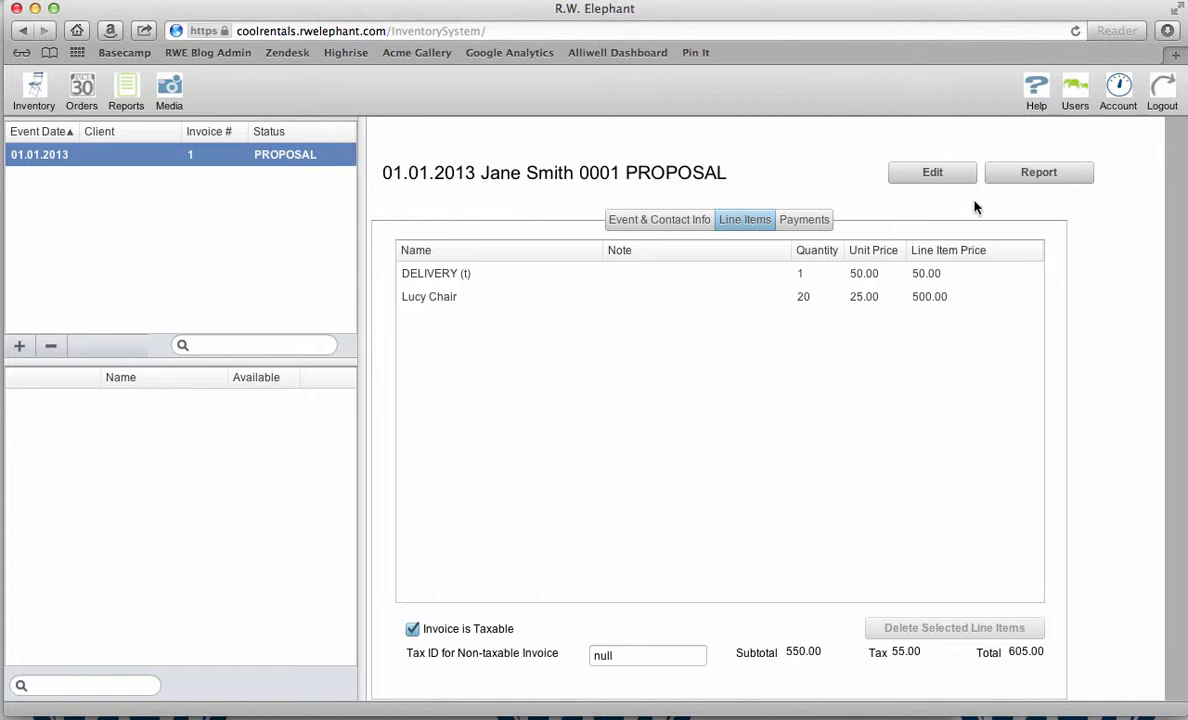
Step: Generate the proposal report for invoice 0001 in a new tab and review its 302.50 deposit and 605.00 balance
click(1036, 174)
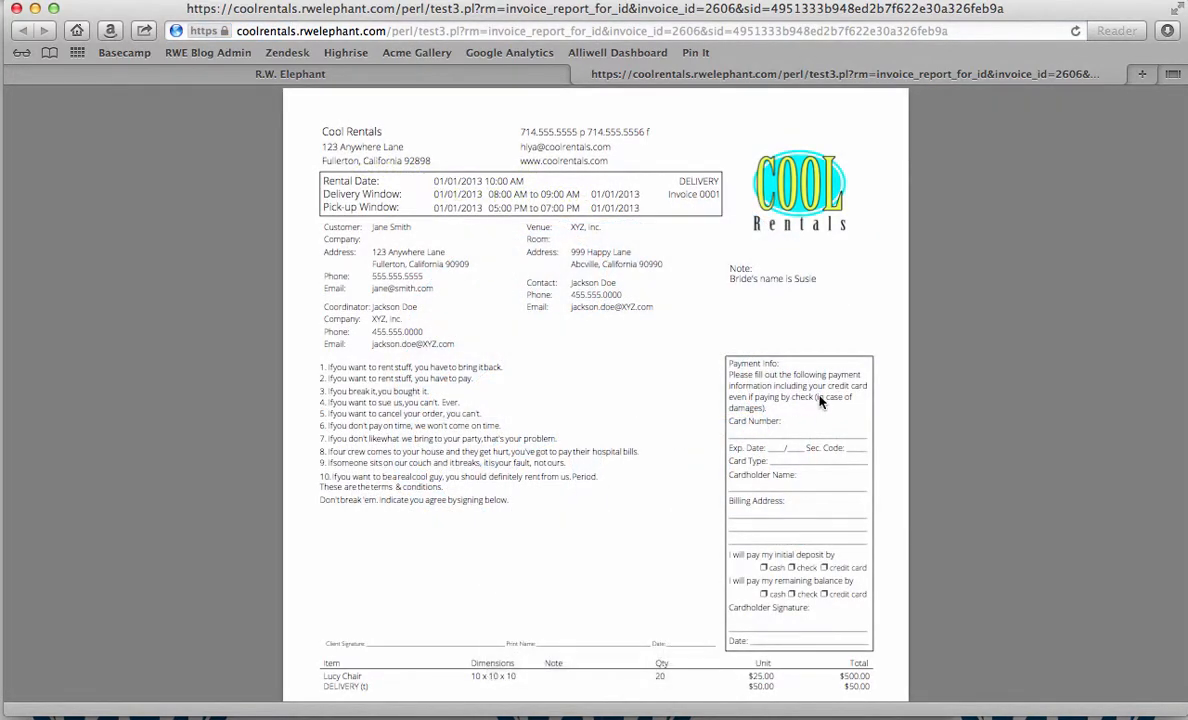
scroll(820, 390, down, 1)
scroll(851, 398, down, 2)
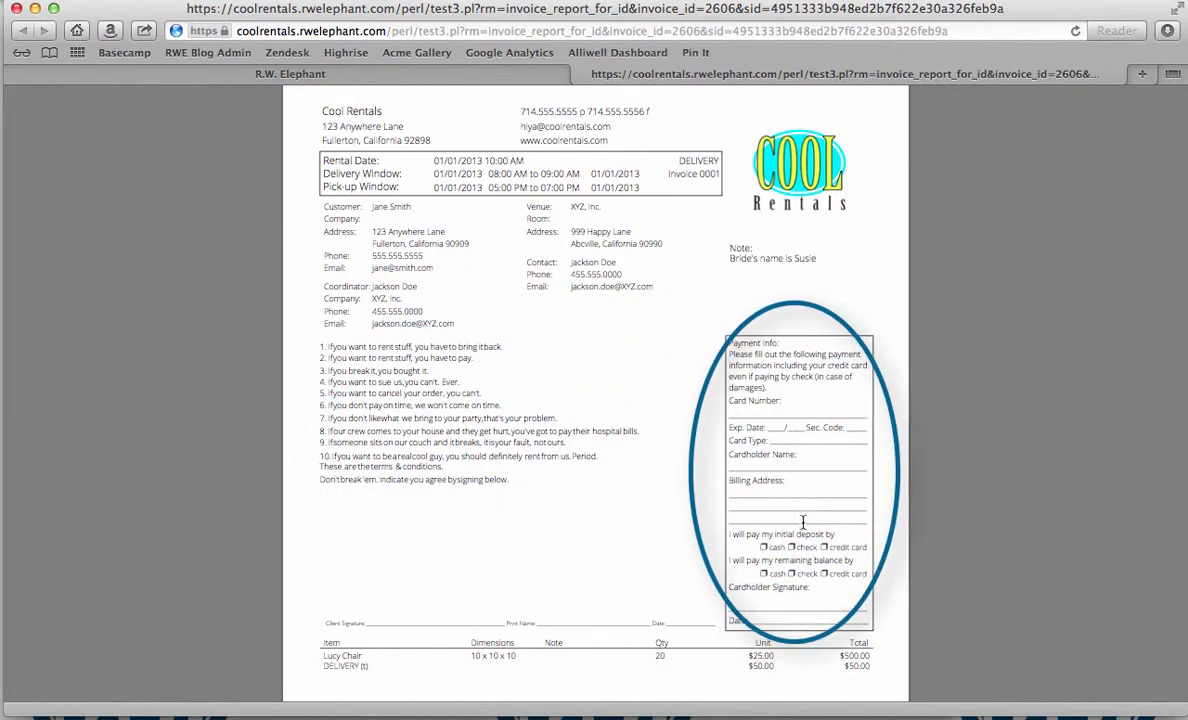
scroll(993, 498, down, 5)
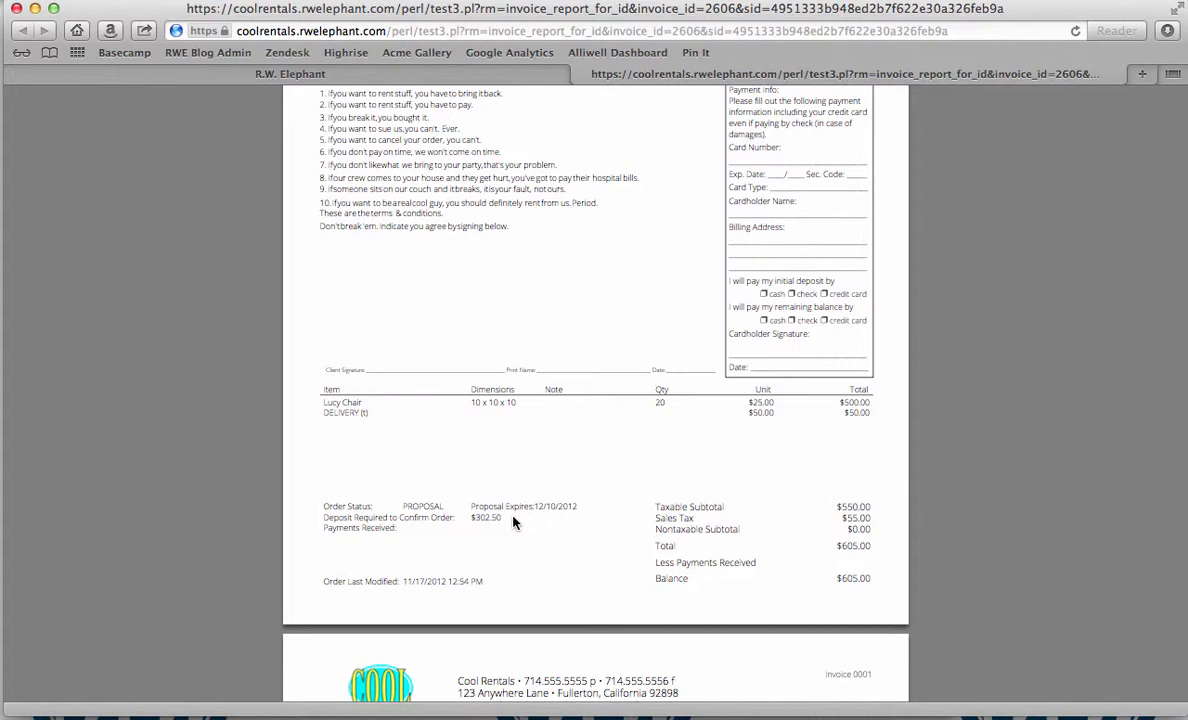
scroll(513, 521, down, 3)
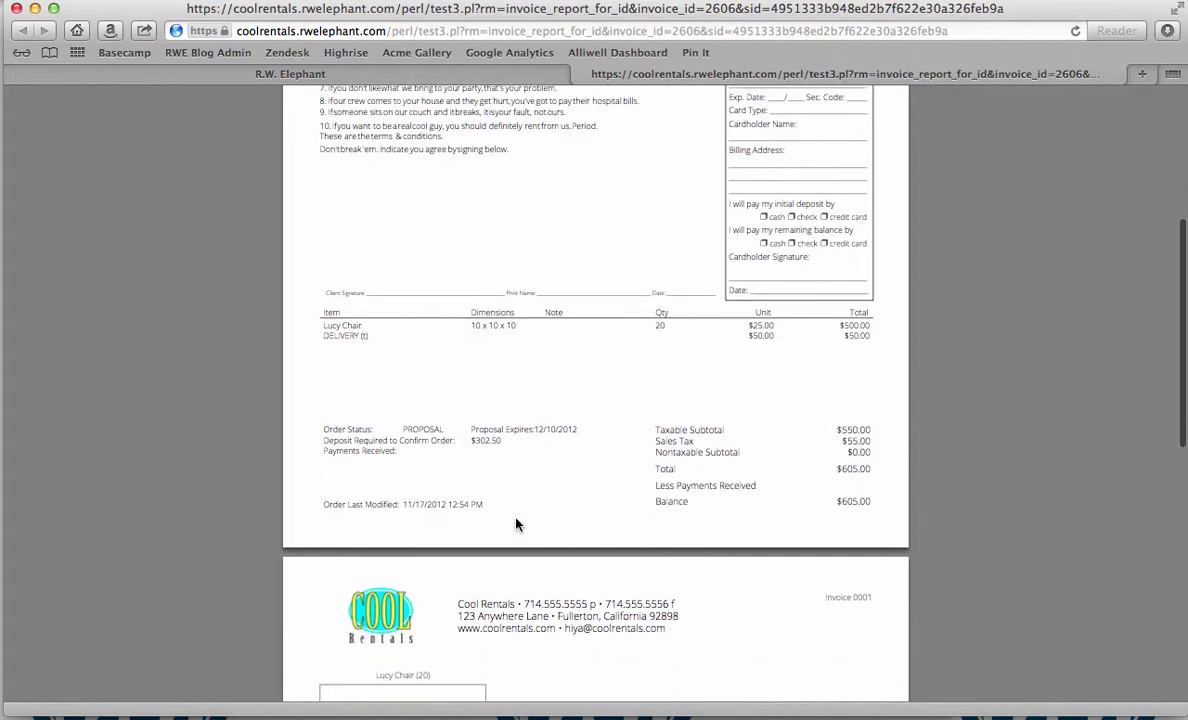
scroll(516, 472, down, 4)
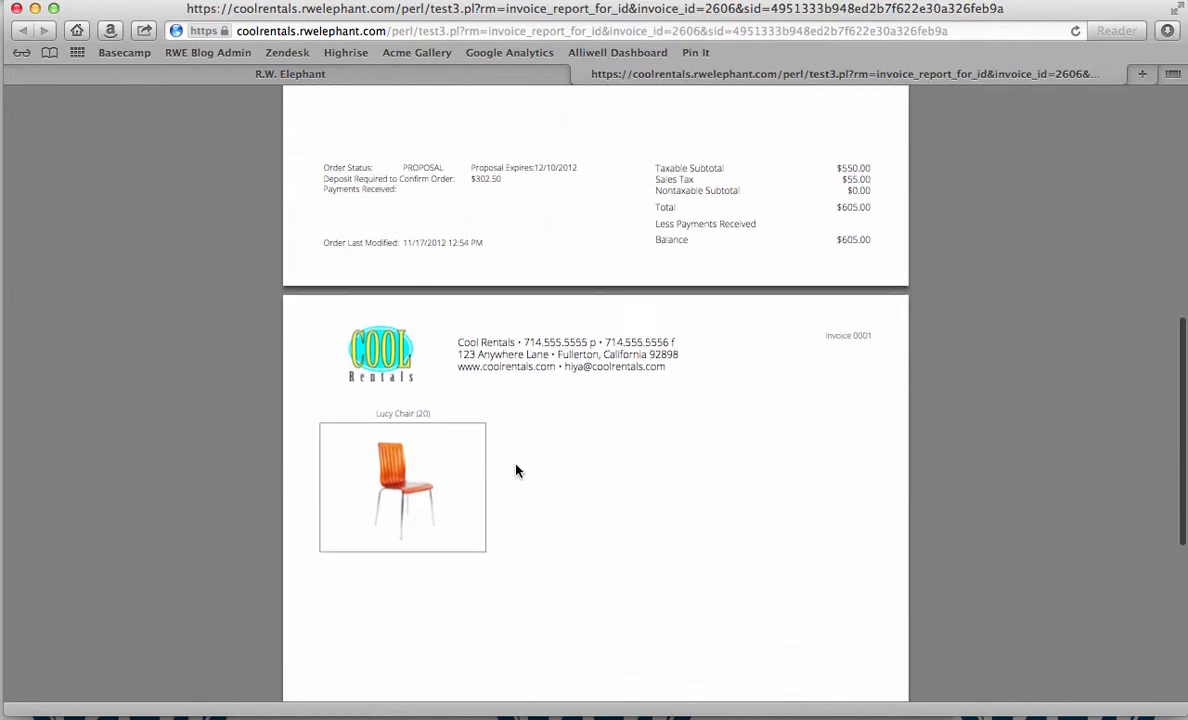
scroll(516, 472, down, 2)
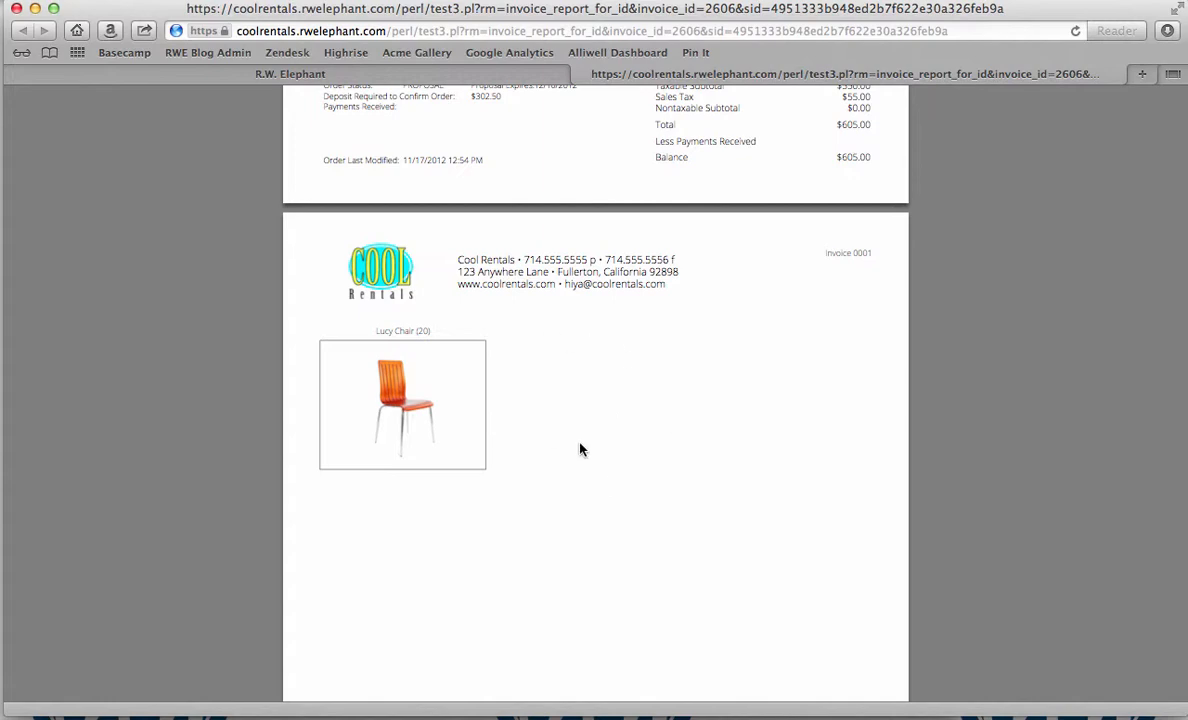
scroll(578, 445, up, 10)
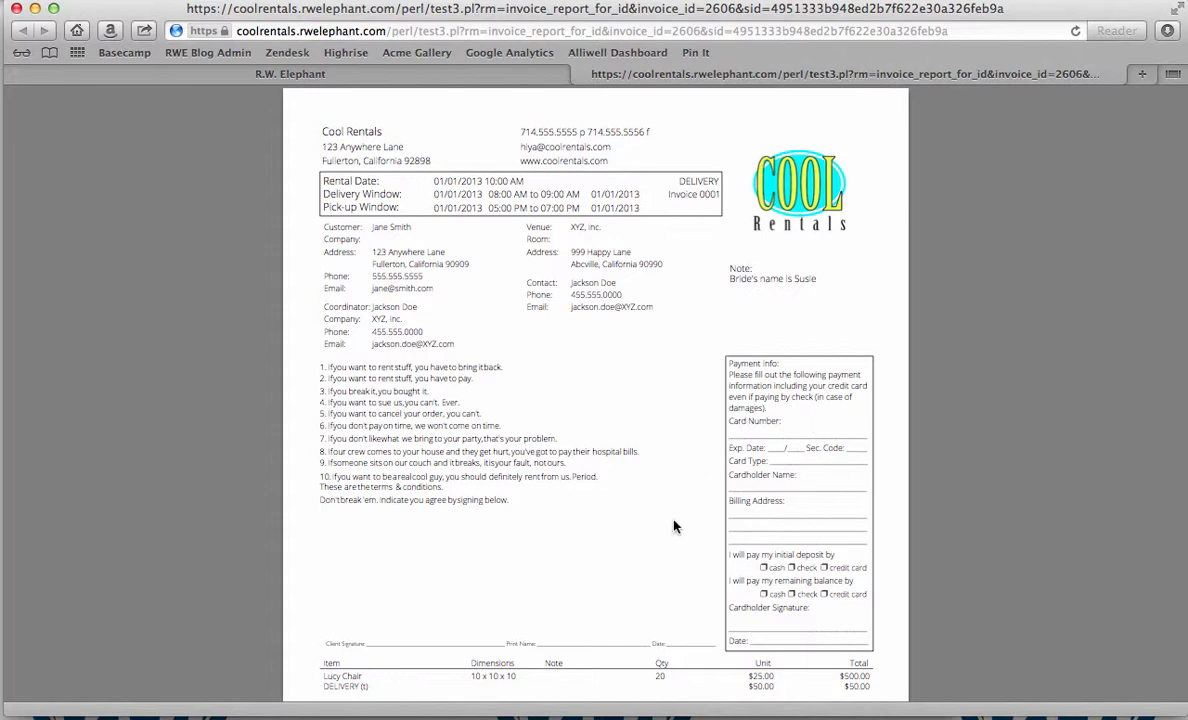
Step: Open the proposal PDF in Preview and review the 20 Lucy Chairs, Delivery fee and $605.00 total
mouse_move(575, 590)
click(628, 650)
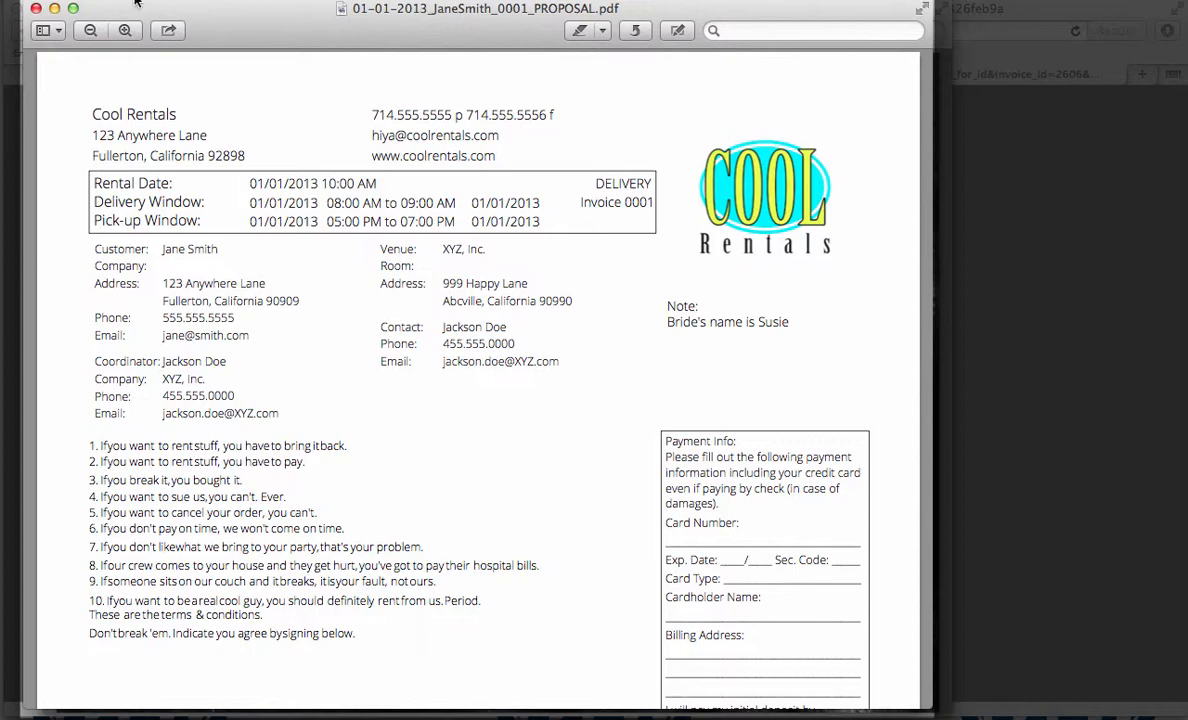
scroll(180, 180, down, 5)
scroll(195, 180, down, 15)
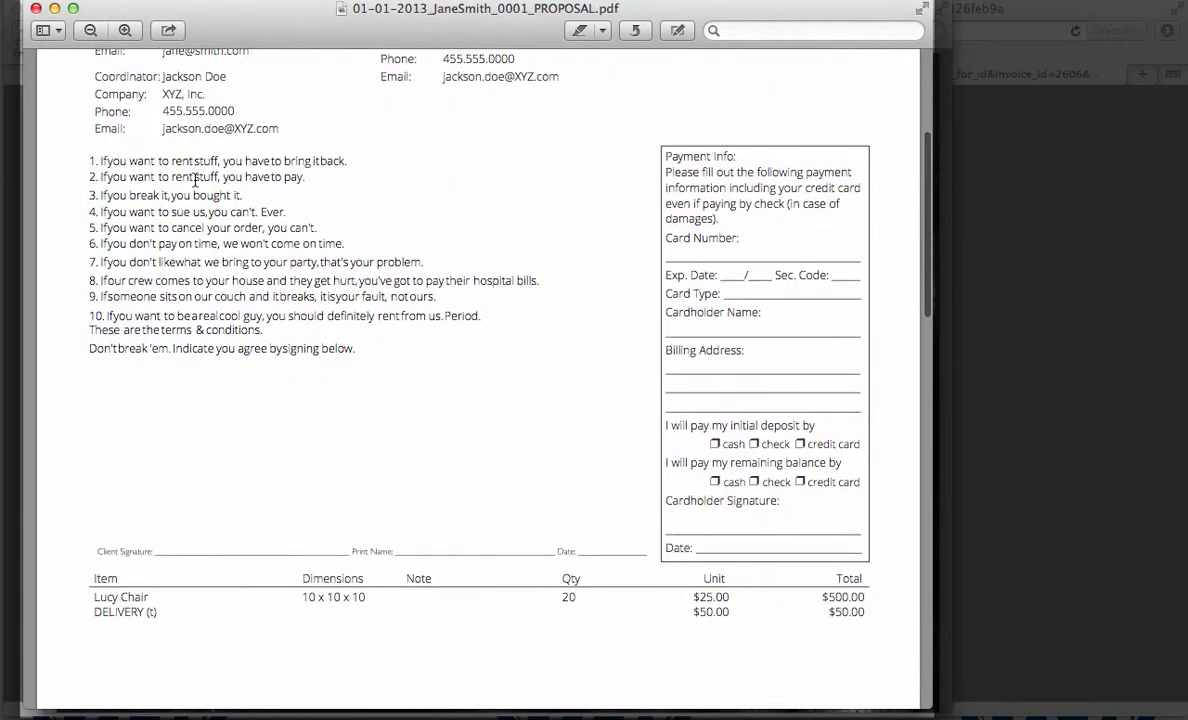
scroll(195, 180, down, 5)
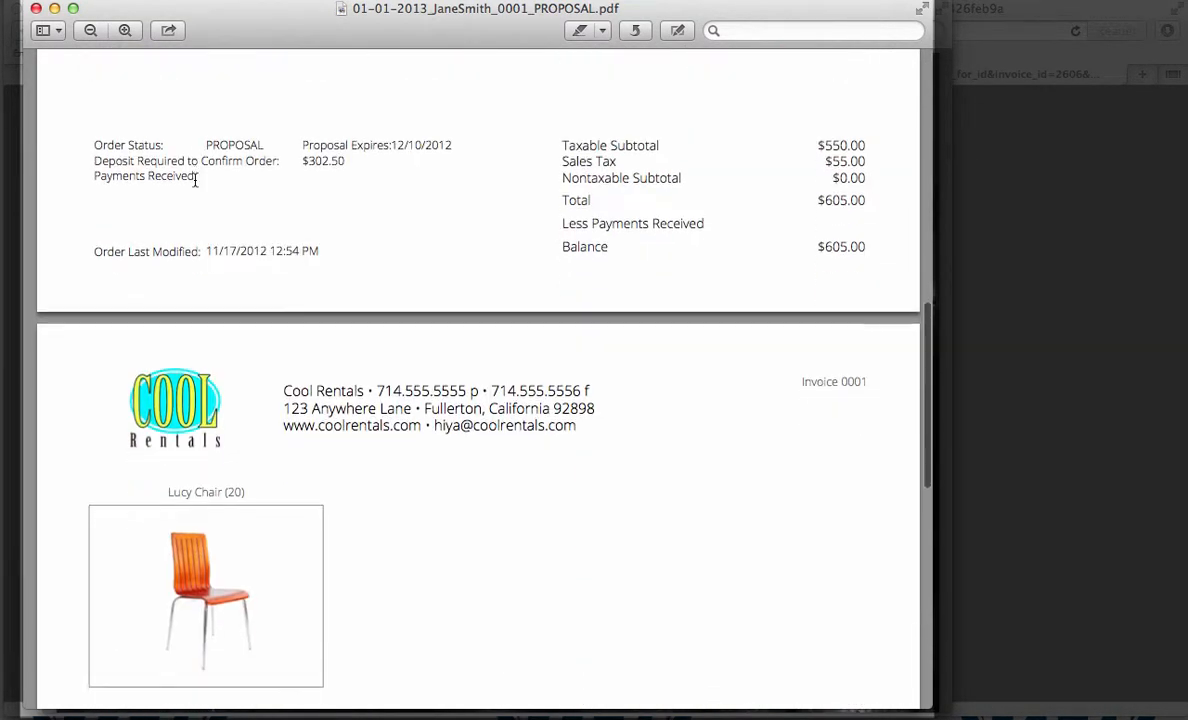
scroll(195, 180, up, 18)
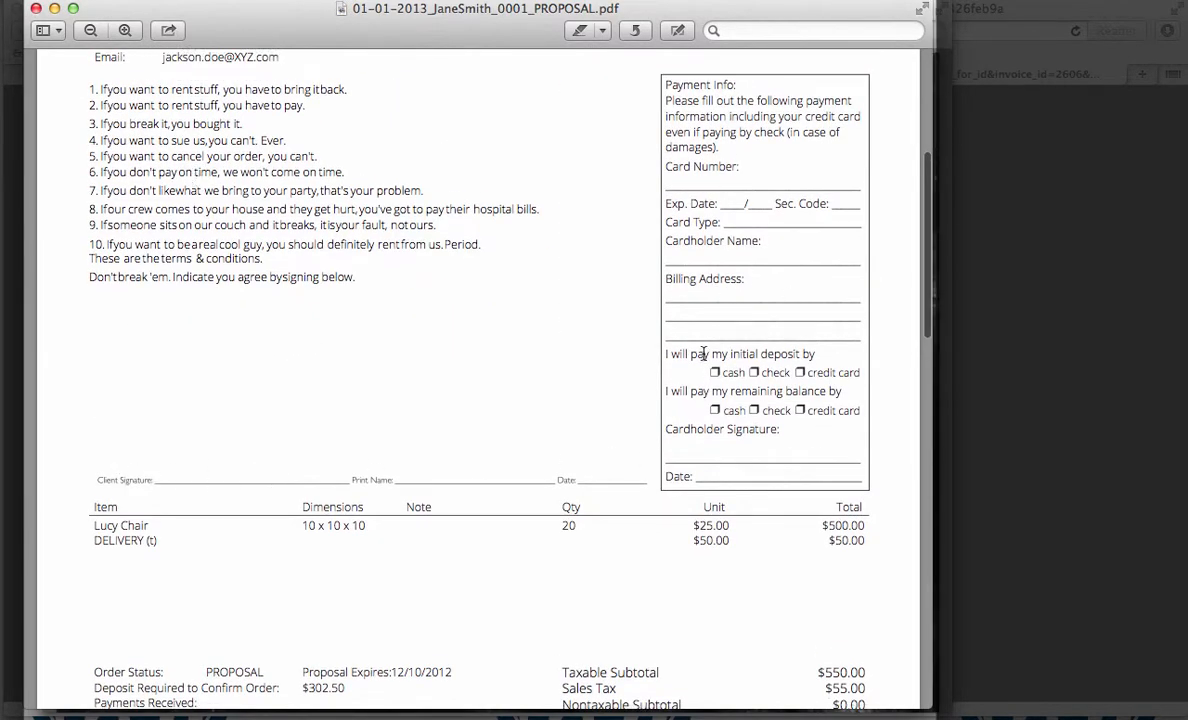
scroll(703, 353, up, 10)
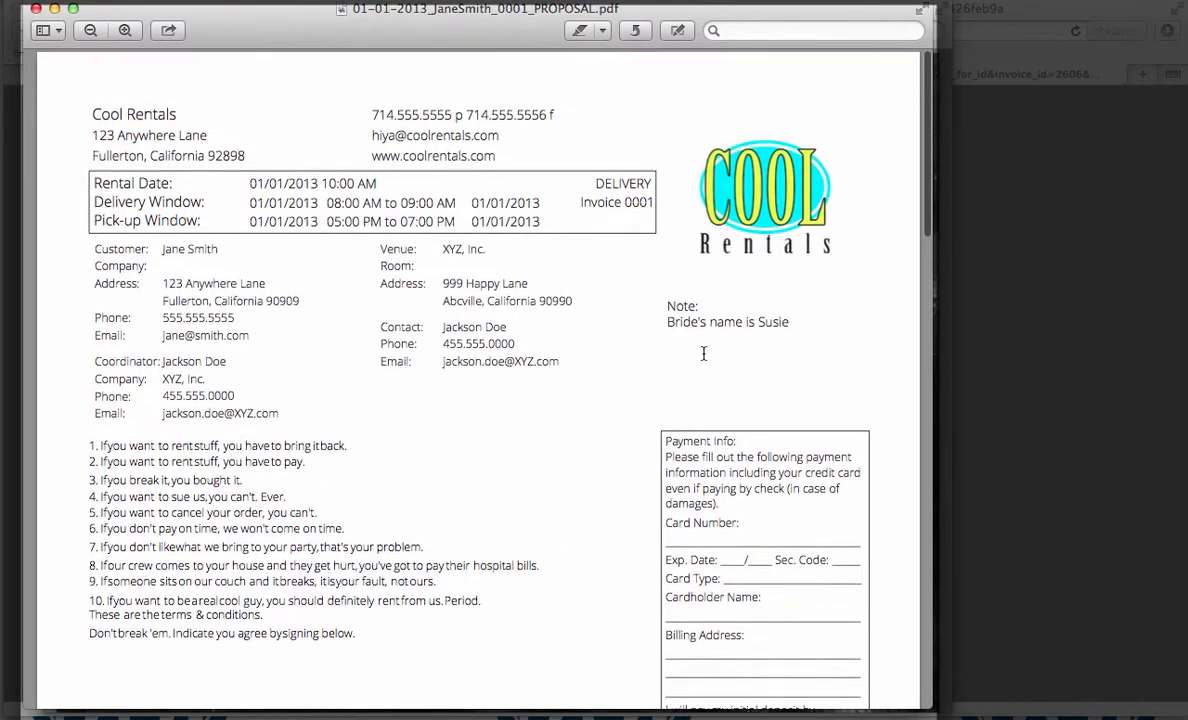